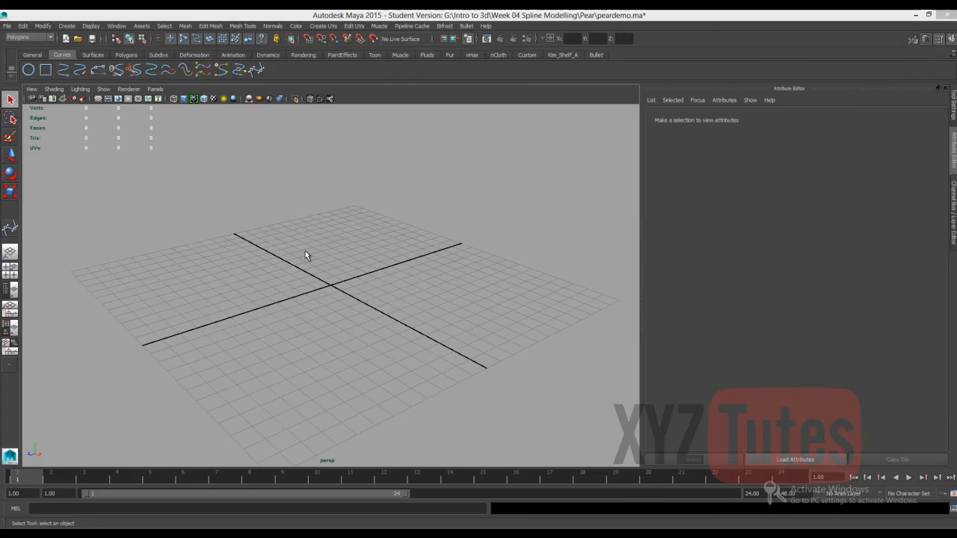
Create a free image plane and load pear_referenceB.png from the Pear folder as its image.
left_click_drag(273, 244, 316, 247, "alt")
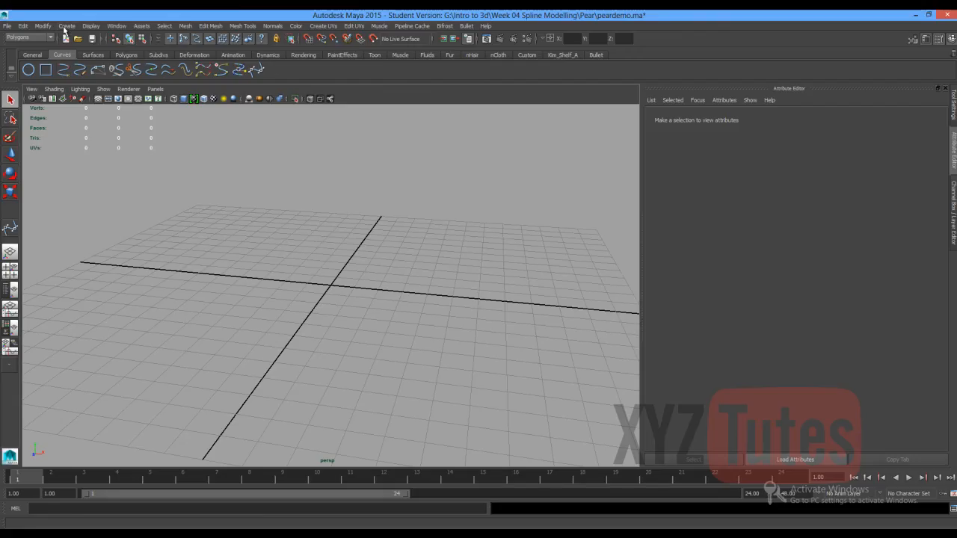
left_click(66, 26)
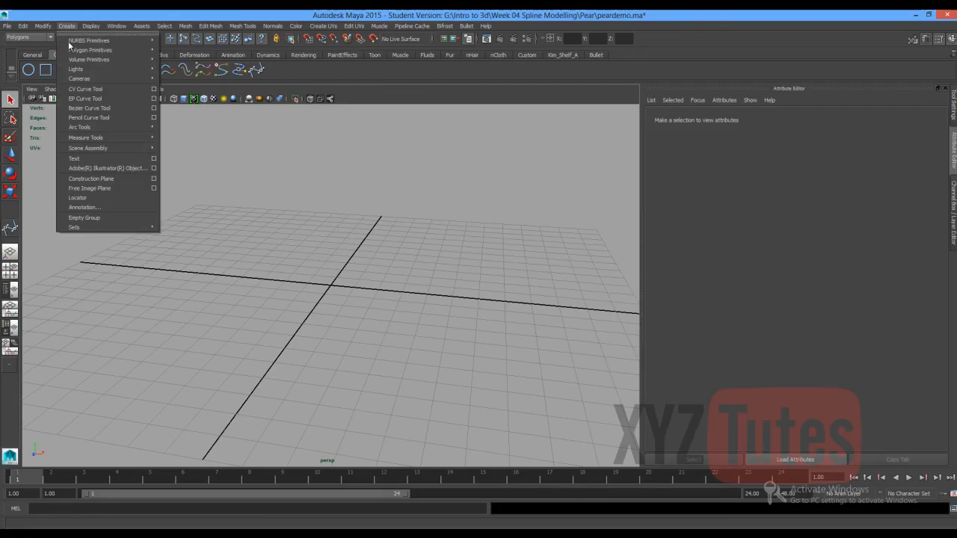
left_click(82, 189)
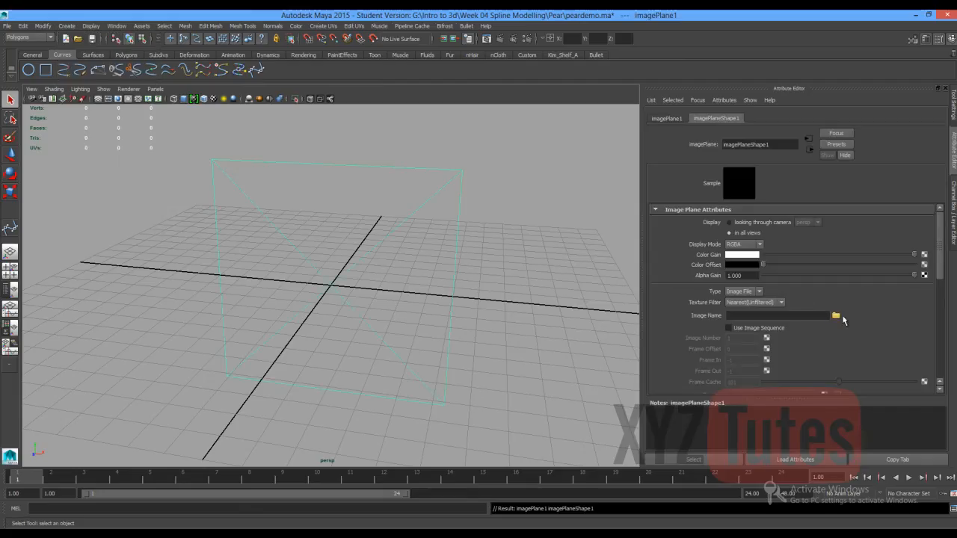
left_click(835, 316)
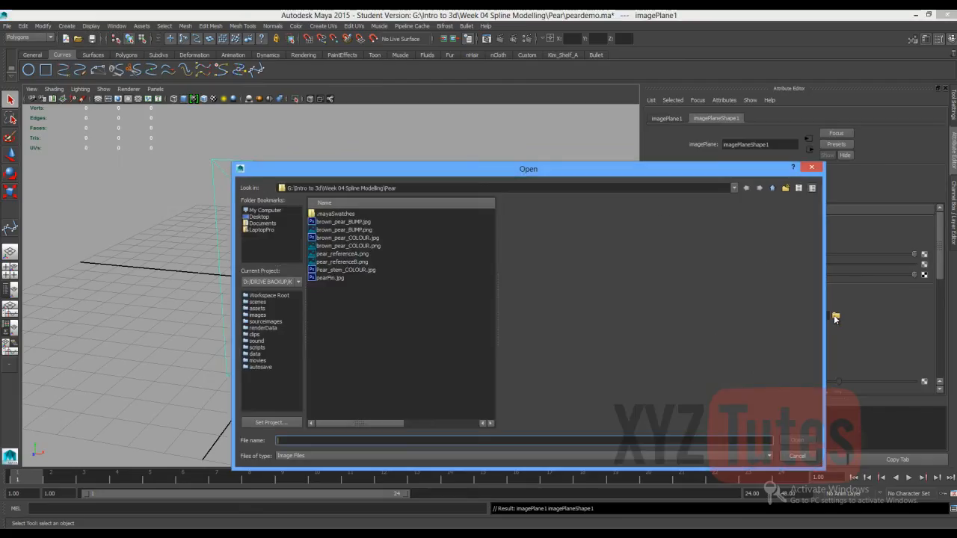
left_click(342, 256)
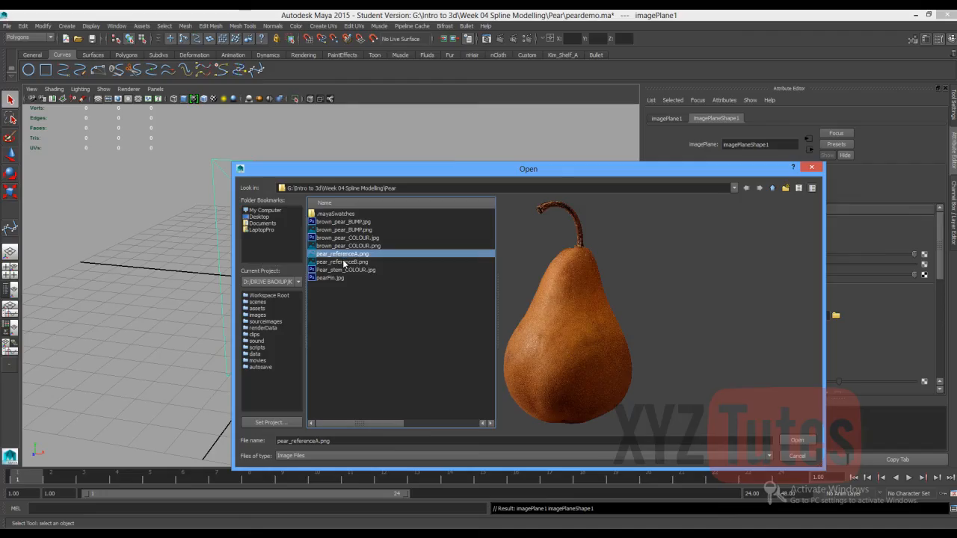
left_click(344, 262)
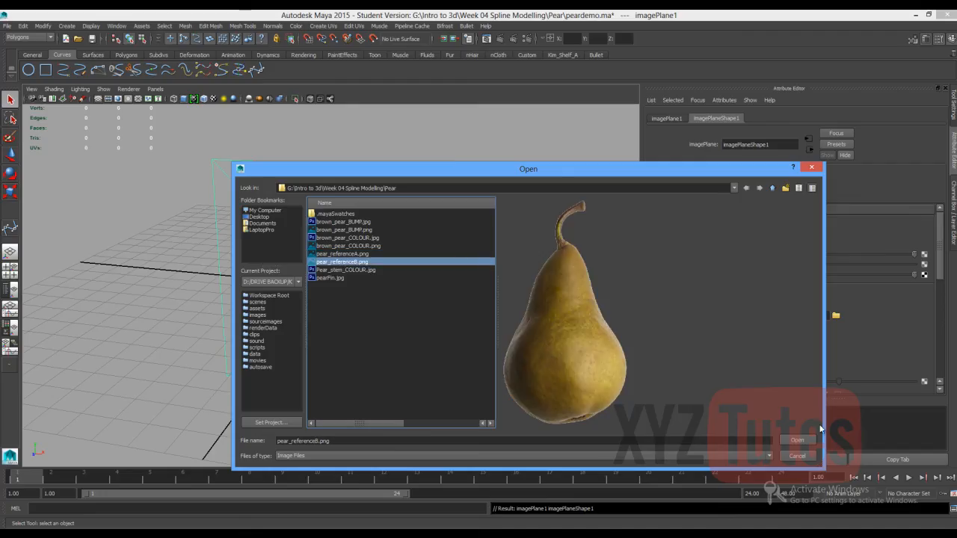
left_click(797, 440)
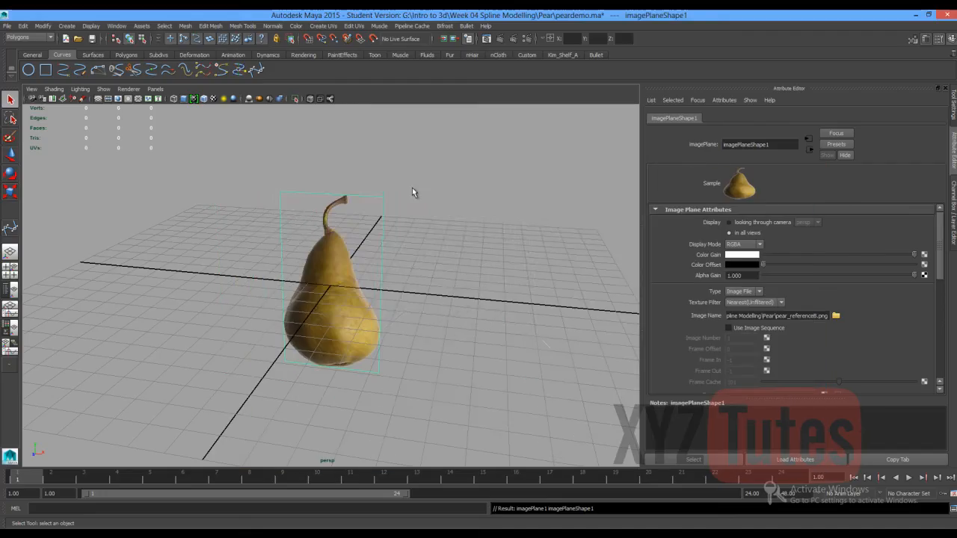
In the front view, move the pear image plane up about 3.83 cm so its base rests on the horizontal grid axis, then deselect it.
key("space")
left_click_drag(410, 208, 413, 226)
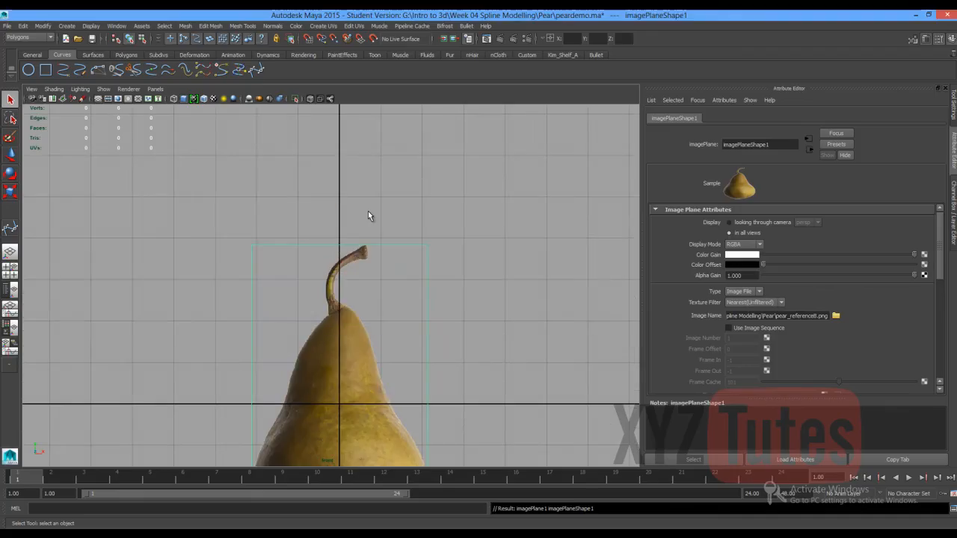
left_click(318, 303)
key("w")
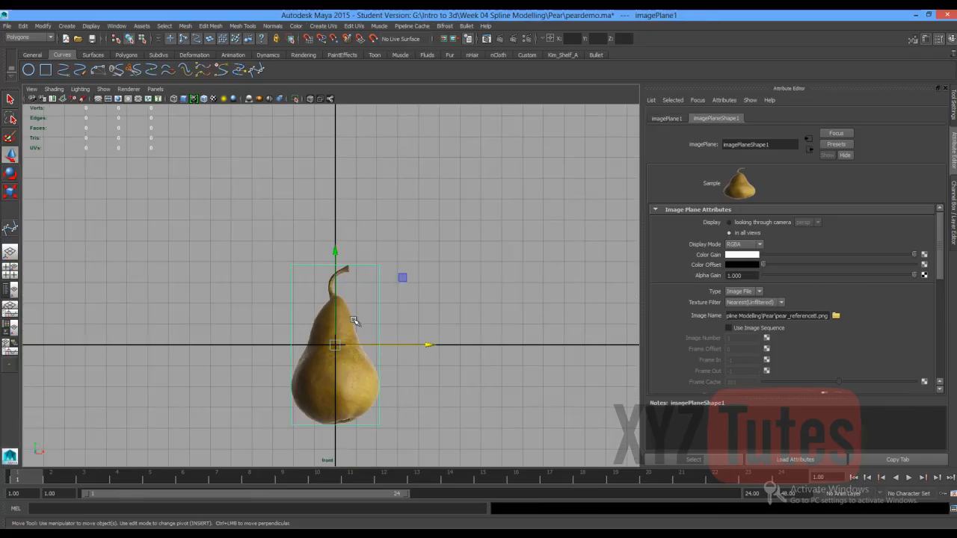
left_click_drag(335, 346, 334, 262)
left_click_drag(336, 168, 338, 173)
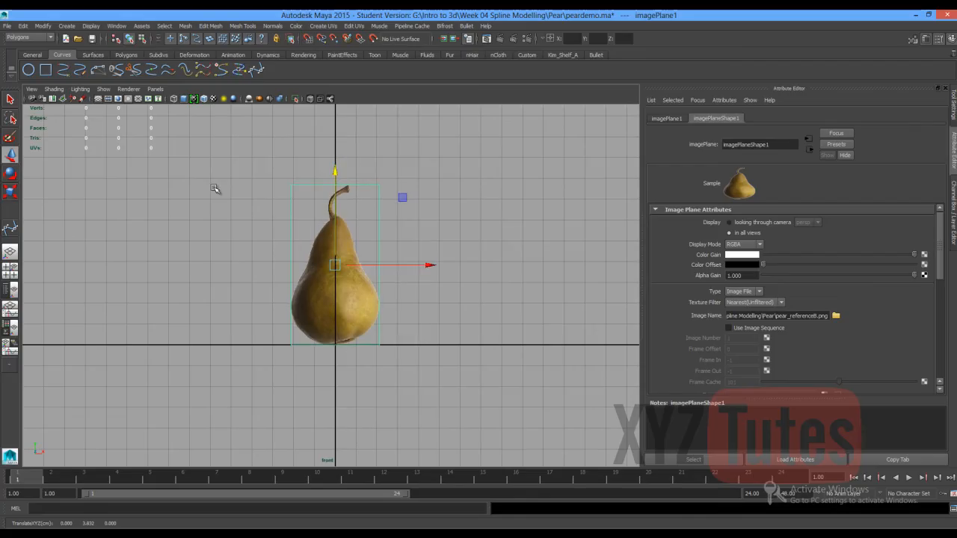
left_click(200, 213)
Using the Surfaces menu set, draw a four-anchor Bezier curve along the pear's left outline from the base at the origin to the stem.
left_click(27, 38)
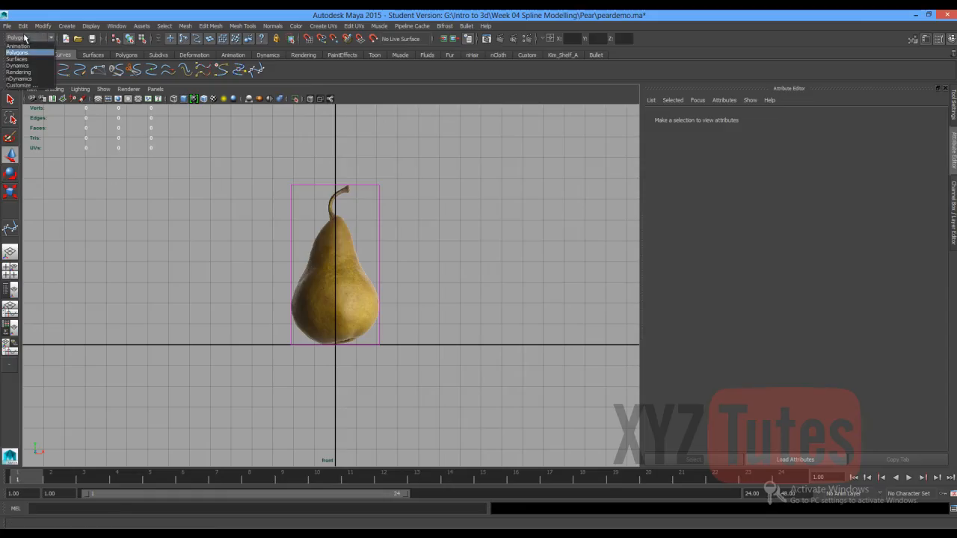
left_click(24, 59)
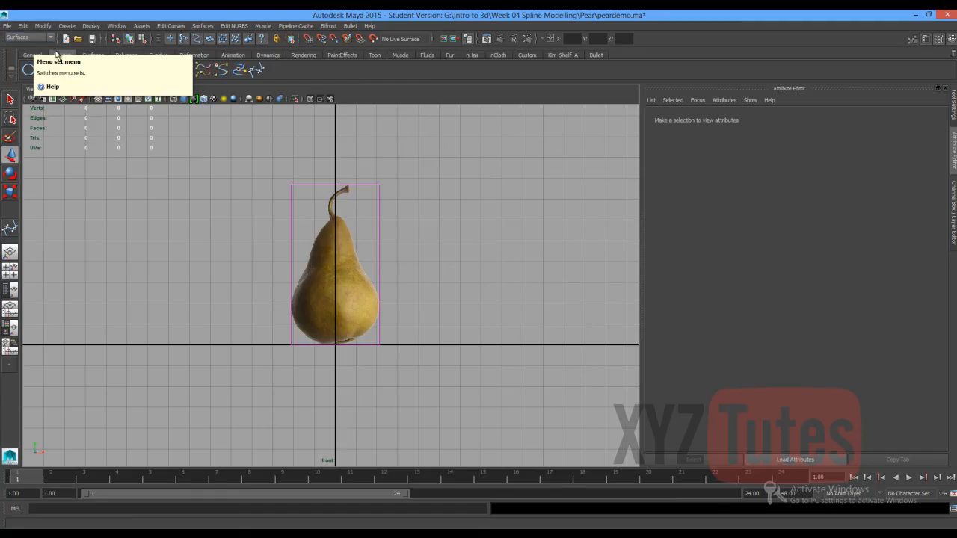
left_click(258, 69)
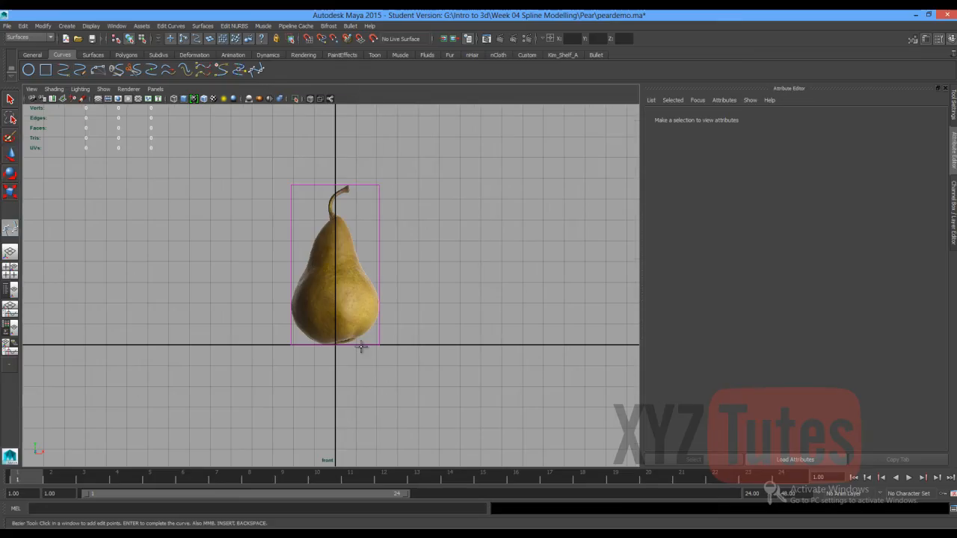
scroll(360, 346, "up", 3)
scroll(361, 346, "up", 1)
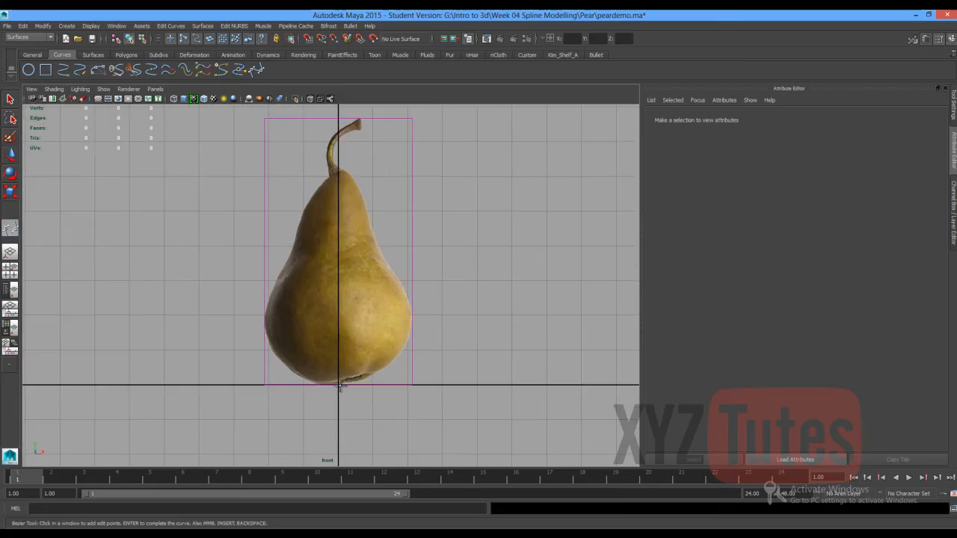
left_click(338, 385)
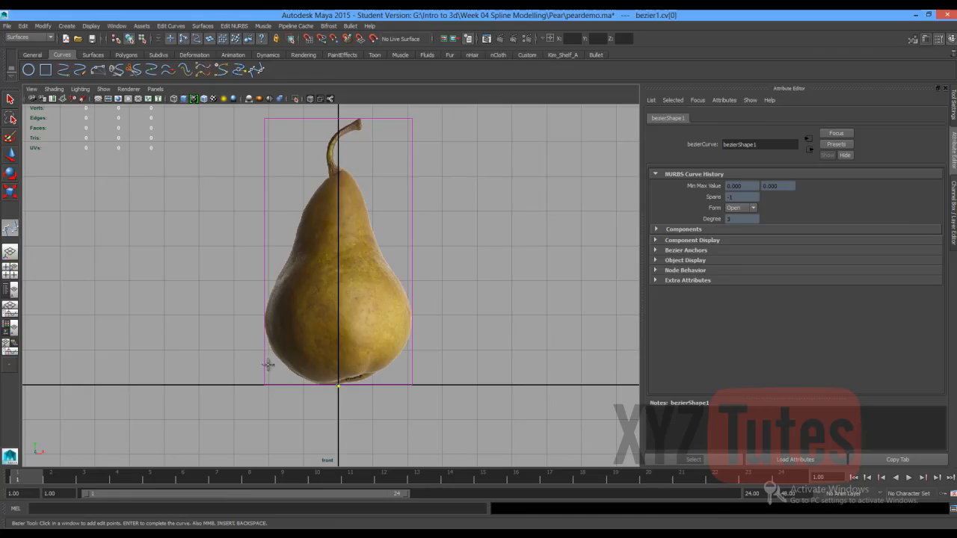
left_click_drag(268, 317, 269, 247)
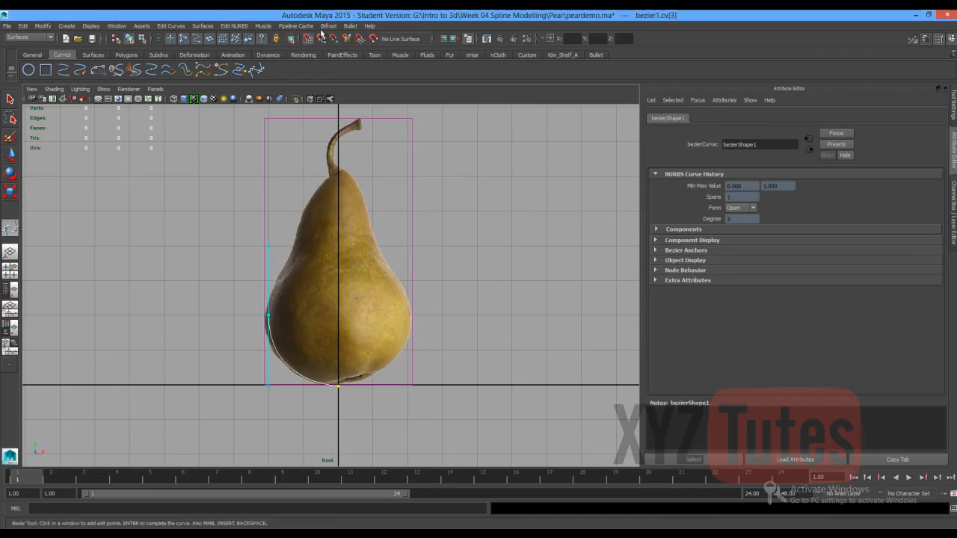
left_click(292, 253)
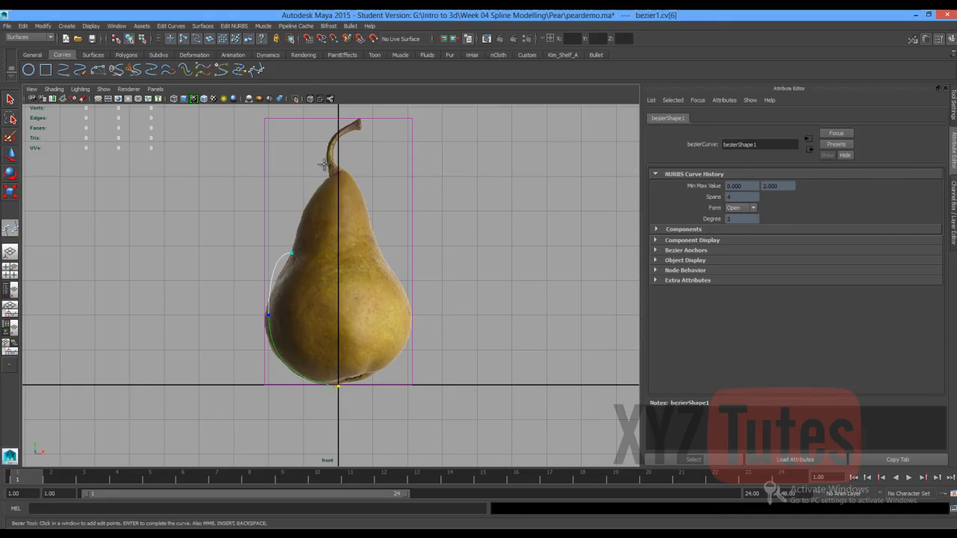
left_click_drag(338, 170, 369, 171)
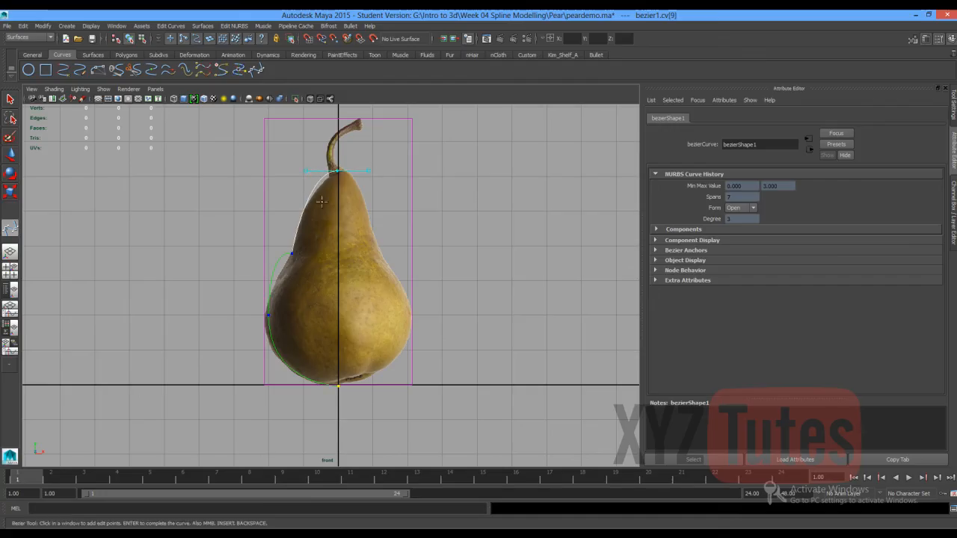
left_click(10, 100)
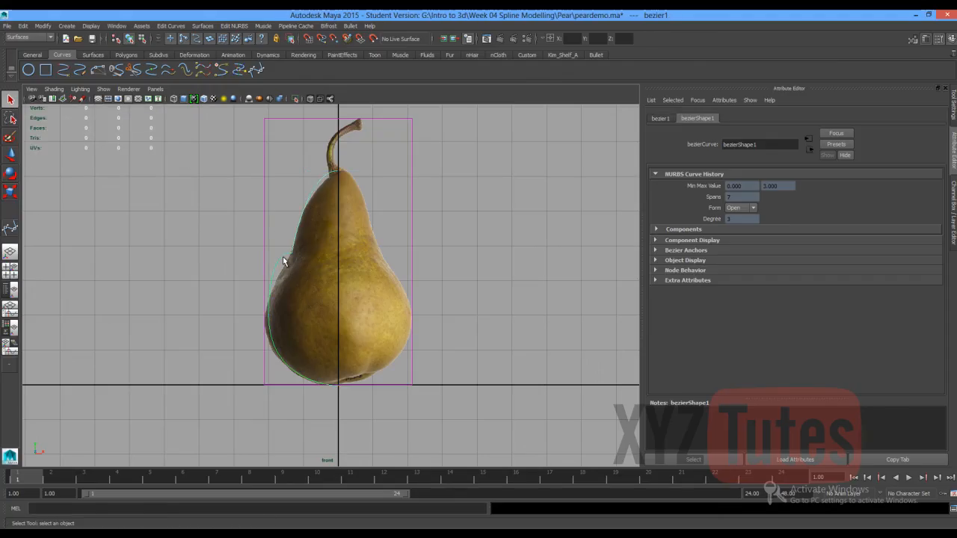
Show the curve's control vertices and shorten the widest-side anchor's tangents by lowering its upper handle to about X -2, Y 3 cm.
right_click_drag(282, 260, 266, 255)
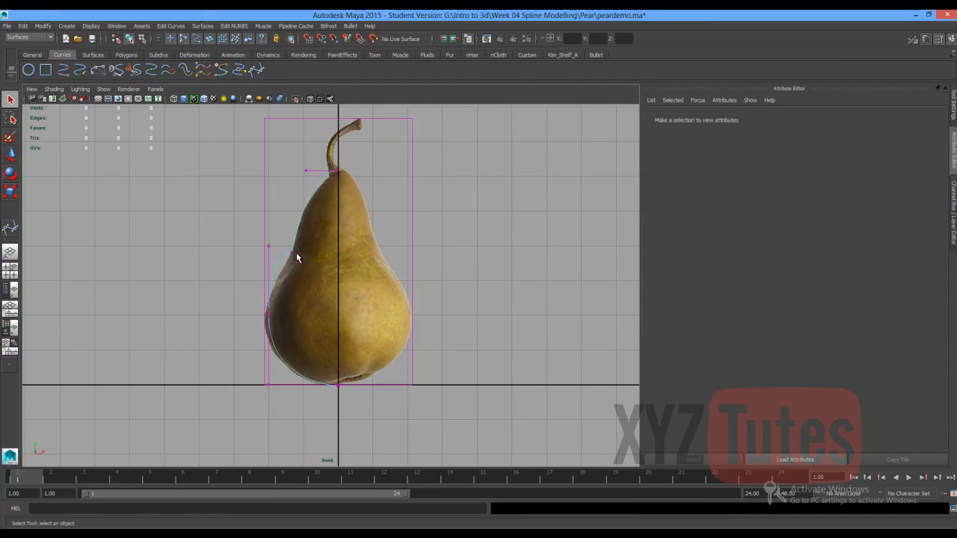
left_click(291, 256)
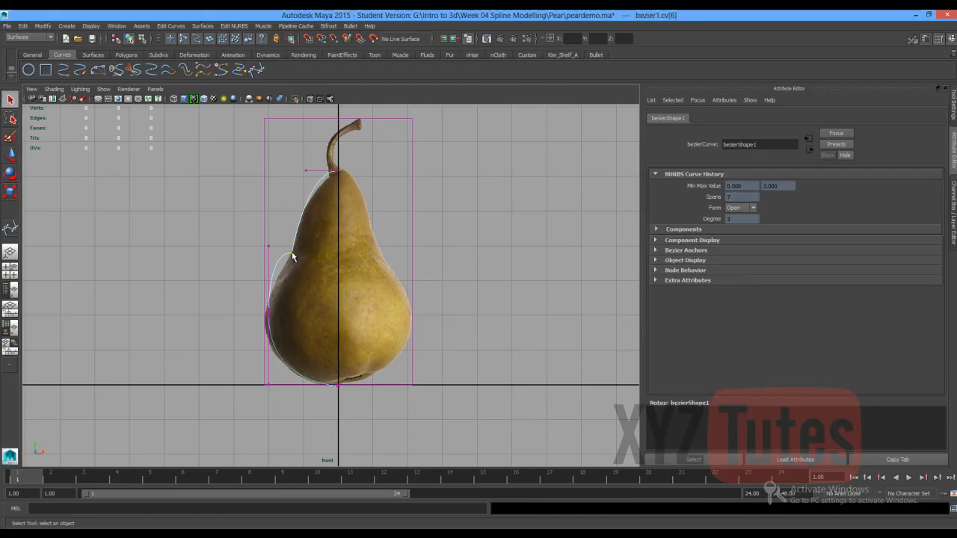
left_click(268, 245)
key("w")
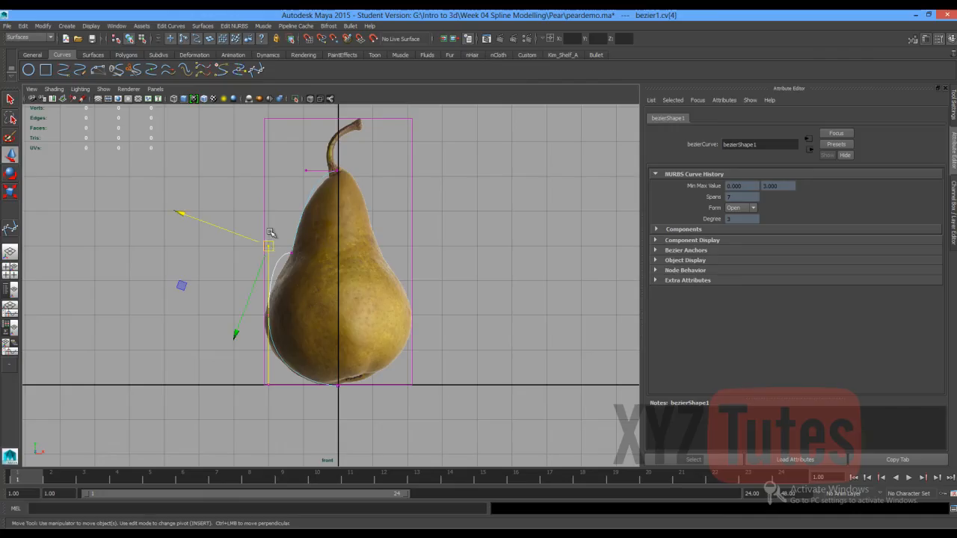
left_click_drag(263, 251, 272, 280)
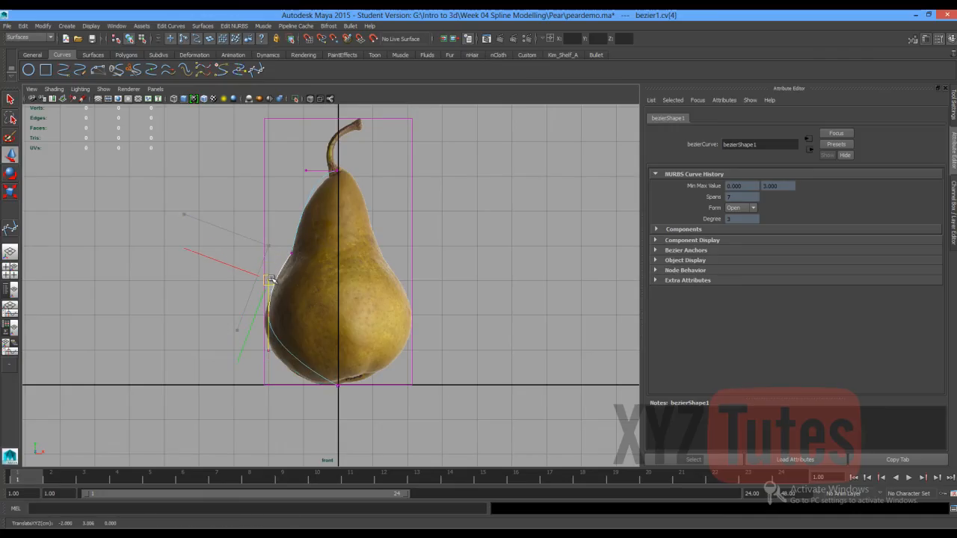
Convert the curve's bottom anchor to Bezier Corner and pull its handle outward to about X -1.47, Y 0.14 cm to round the base.
left_click(338, 384)
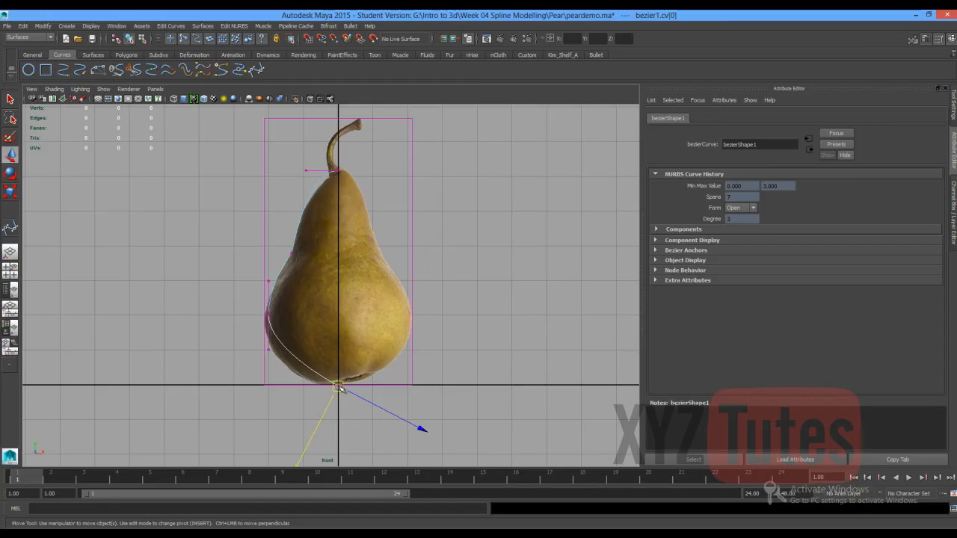
right_click(338, 386, "shift")
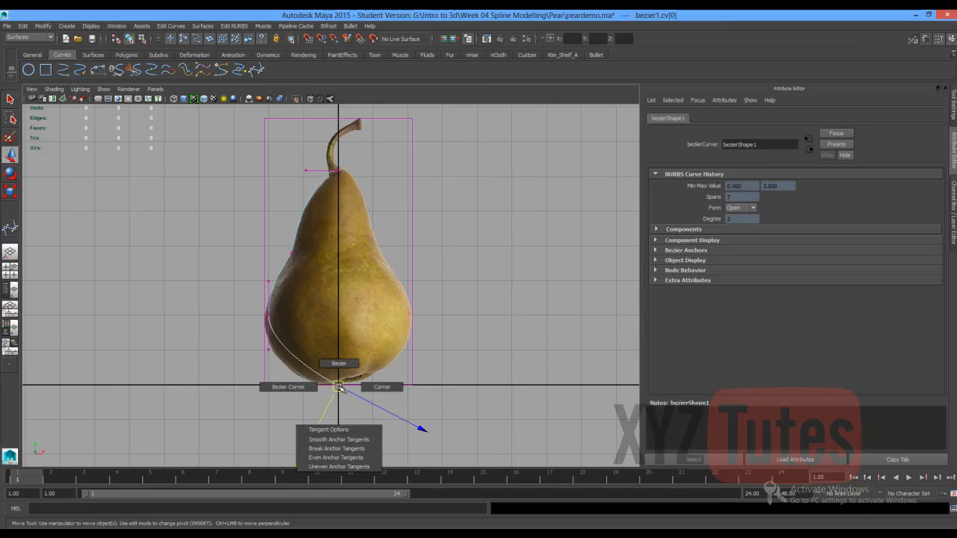
right_click_drag(339, 387, 317, 386, "shift")
left_click_drag(311, 364, 285, 382)
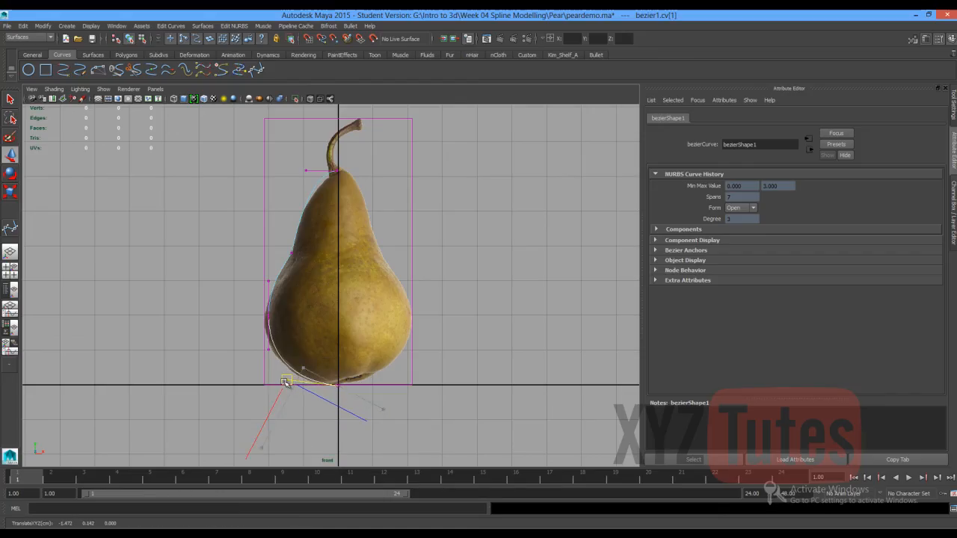
left_click(269, 315)
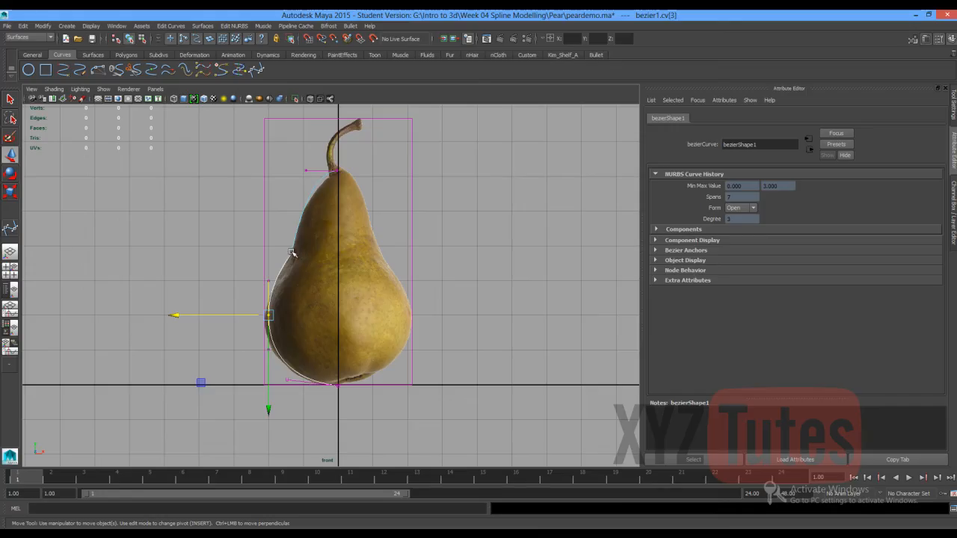
left_click(292, 254)
right_click(292, 253, "shift")
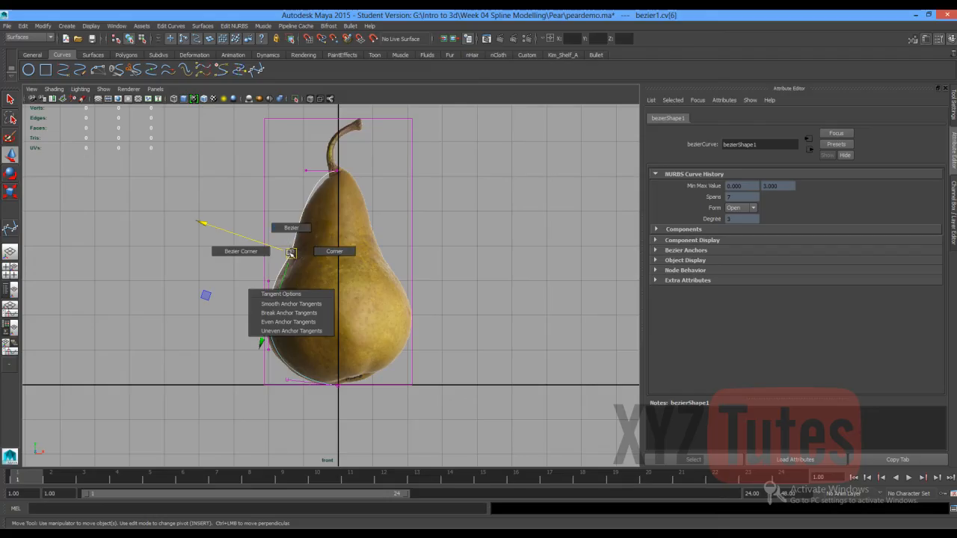
left_click(291, 253)
Lower the curve's top anchor to about Y 6 cm and move the widest-side anchor to about X -2.09, Y 1.9 cm on the pear's edge.
left_click(336, 172)
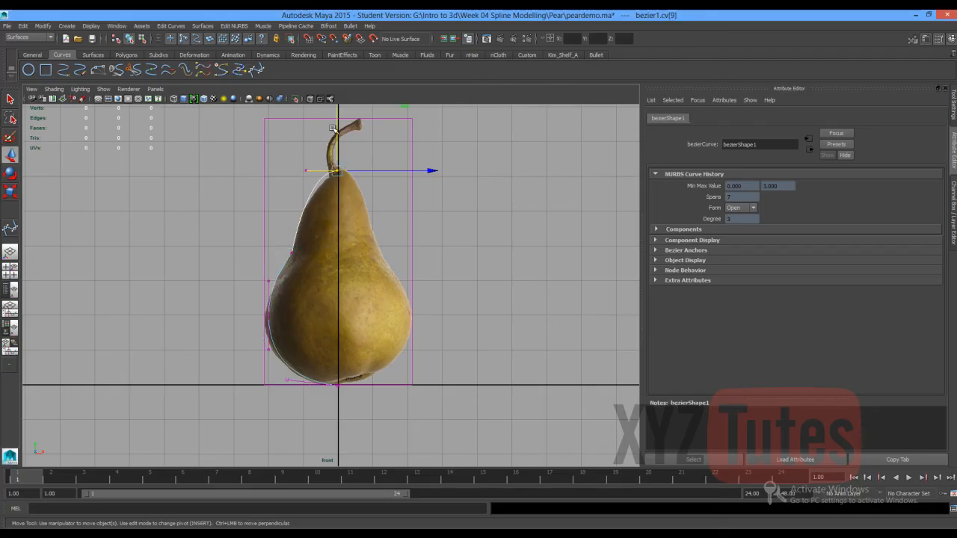
middle_click_drag(332, 128, 337, 134)
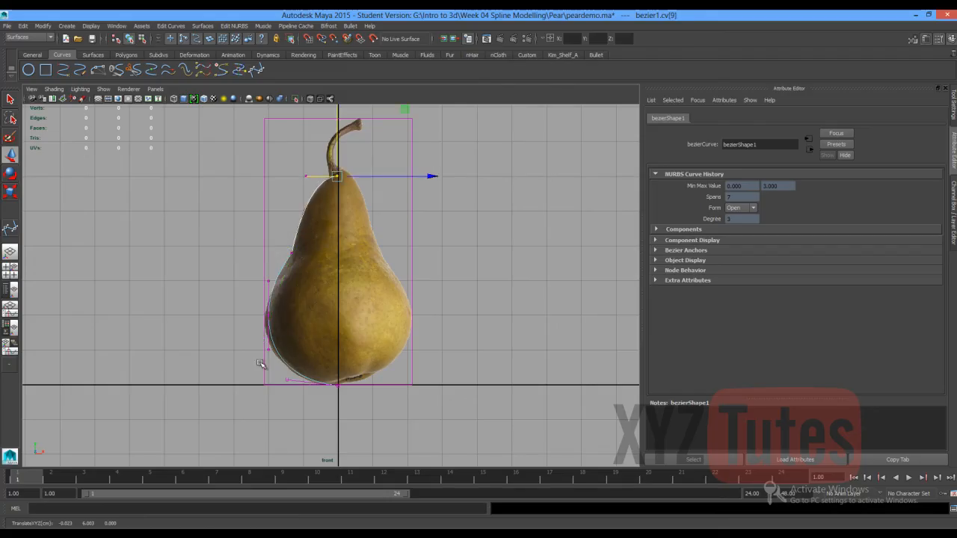
left_click(267, 319)
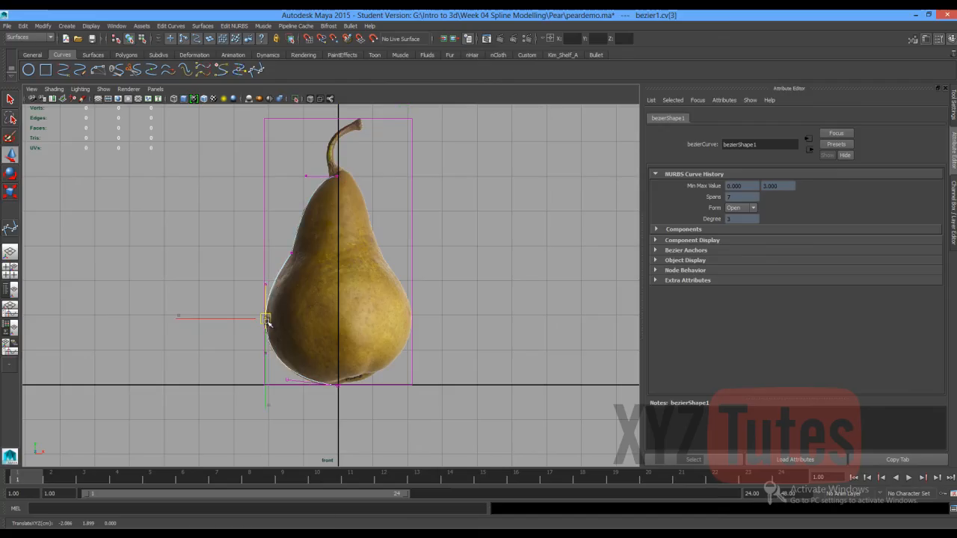
Shift the curve's top anchor left to about X -0.24 cm and angle its tangent handle down along the pear's shoulder.
left_click(334, 180)
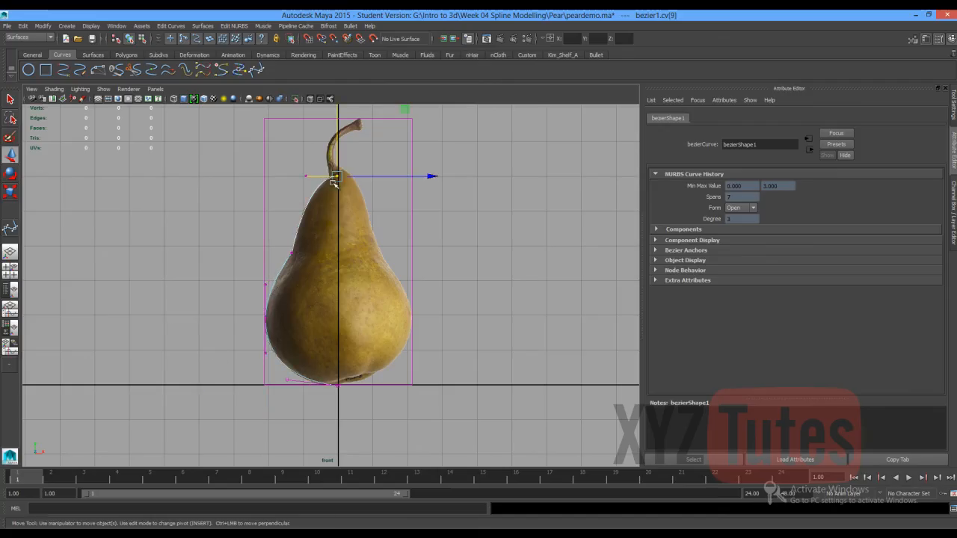
left_click_drag(388, 177, 382, 177)
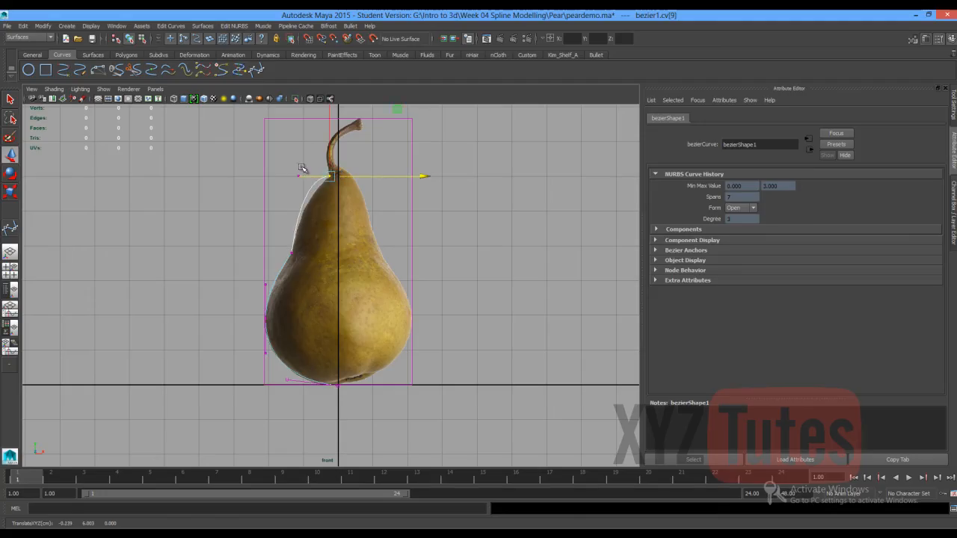
left_click_drag(301, 164, 295, 198)
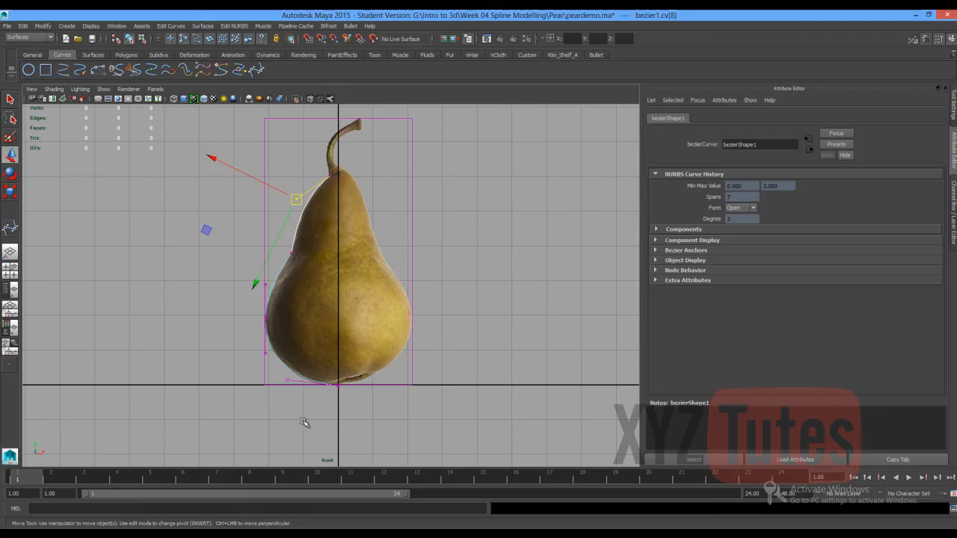
Snap the pear curve's bottom anchor to the grid origin, readjust its tangent handle along the pear's base, and return to object mode.
left_click(338, 385)
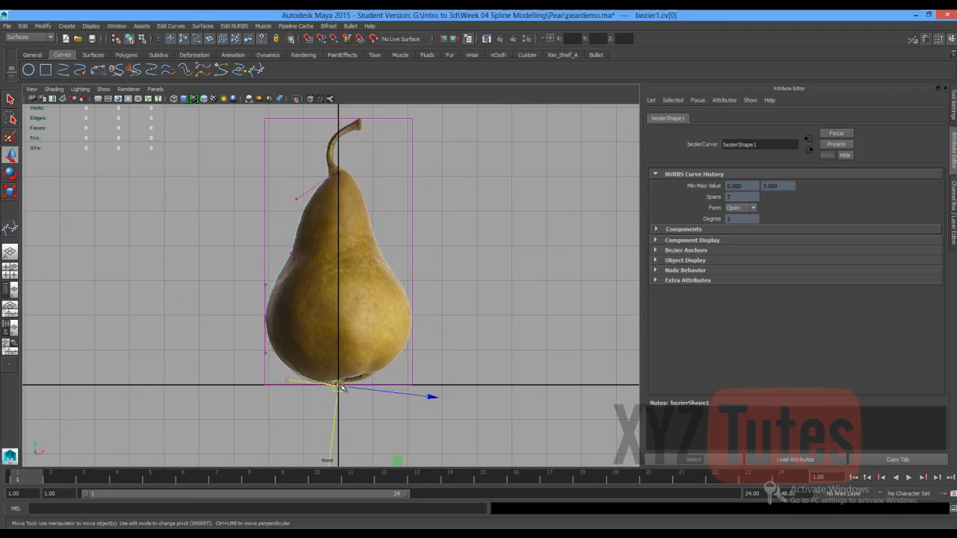
left_click(340, 388)
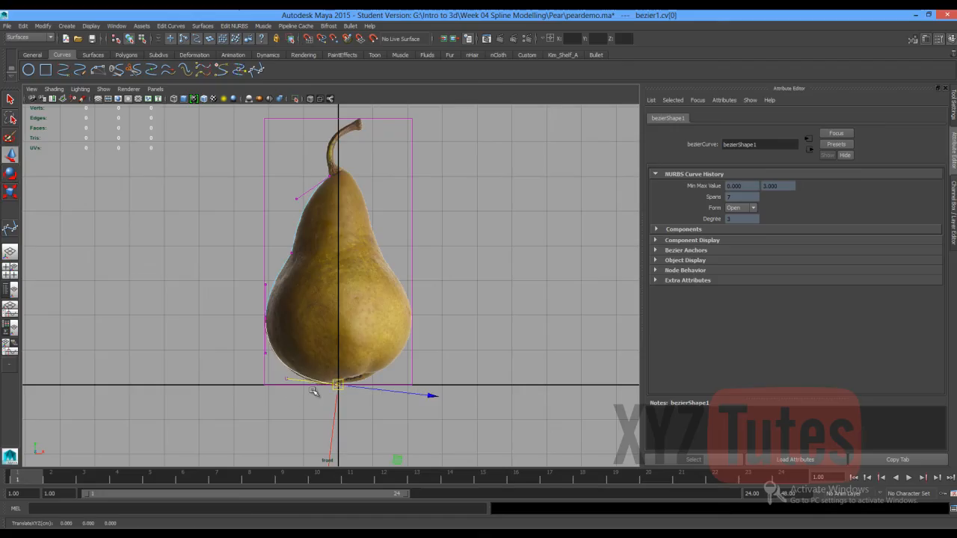
left_click(285, 379)
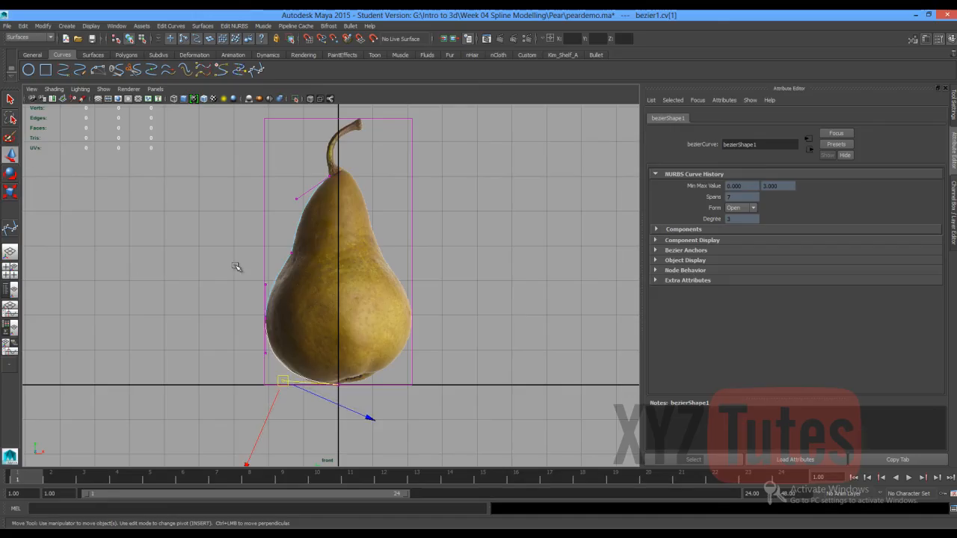
key("q")
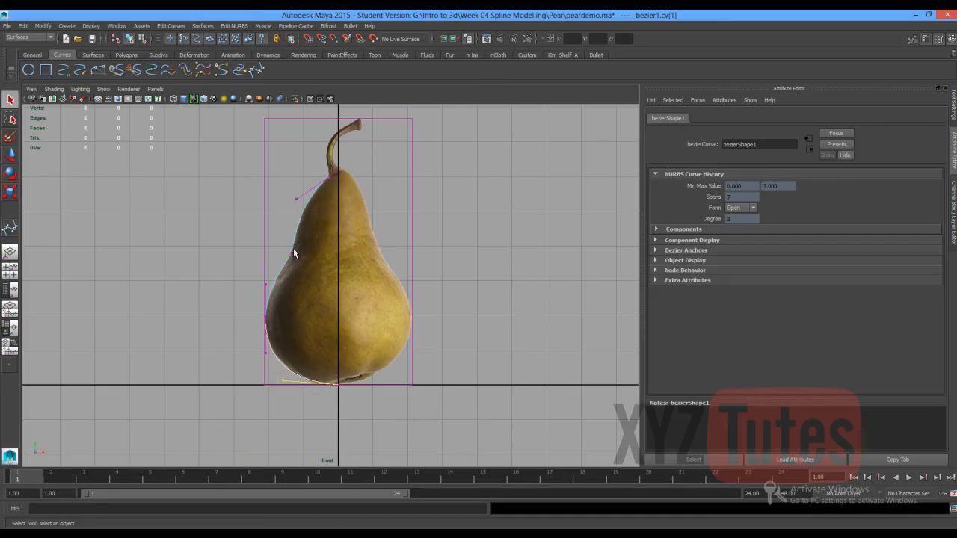
right_click_drag(295, 252, 315, 239)
left_click(163, 272)
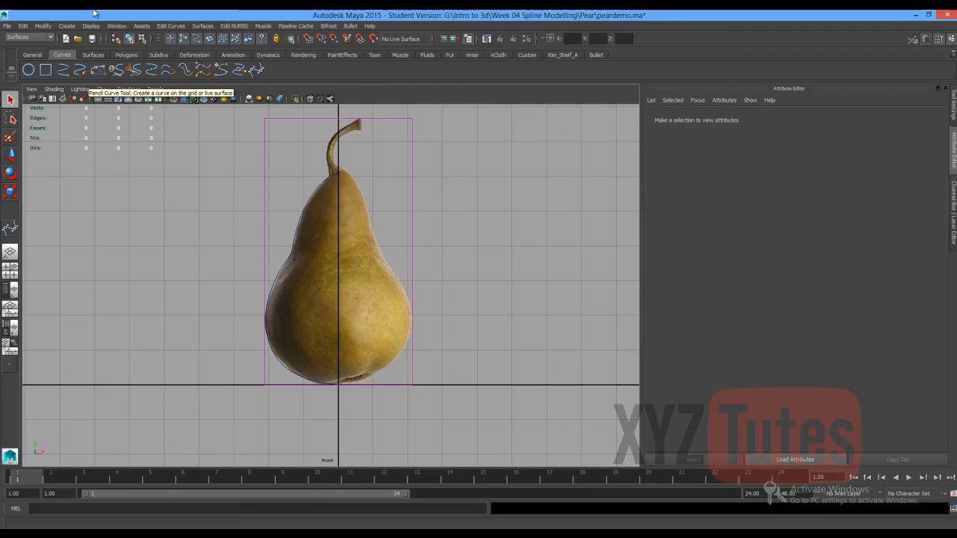
Draw a four-anchor Bezier curve along the pear's stem from its base to its tip, curving the middle anchor's tangents.
left_click(259, 69)
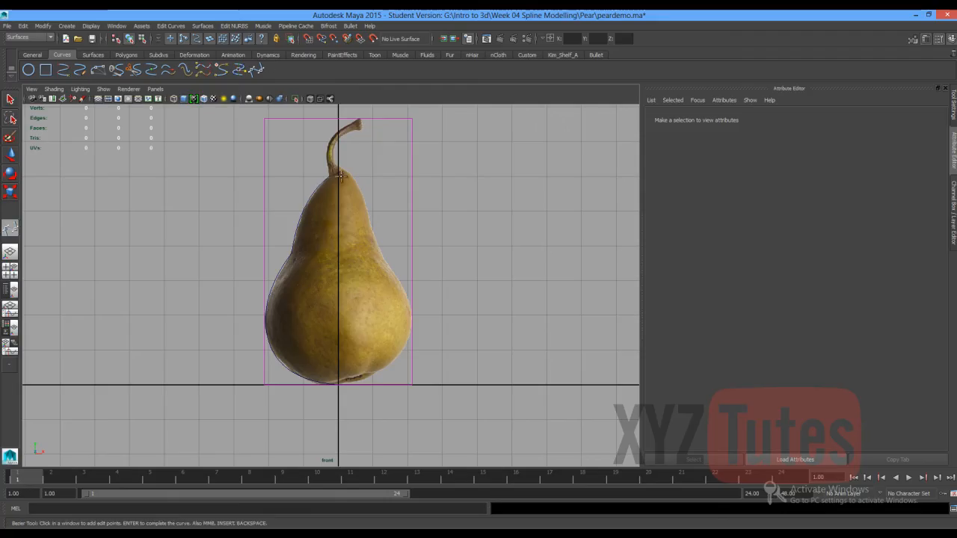
scroll(336, 173, "up", 5)
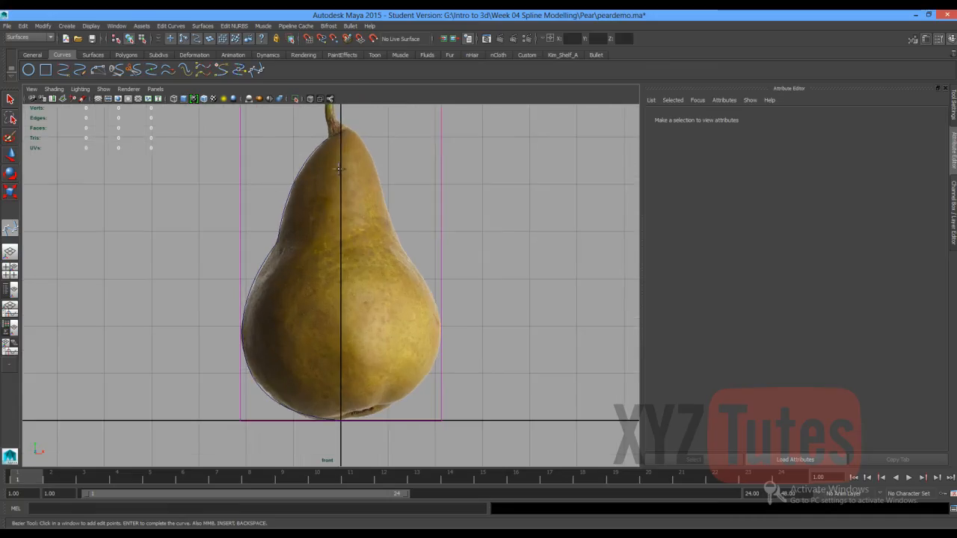
middle_click_drag(347, 183, 360, 251, "alt")
left_click(361, 249)
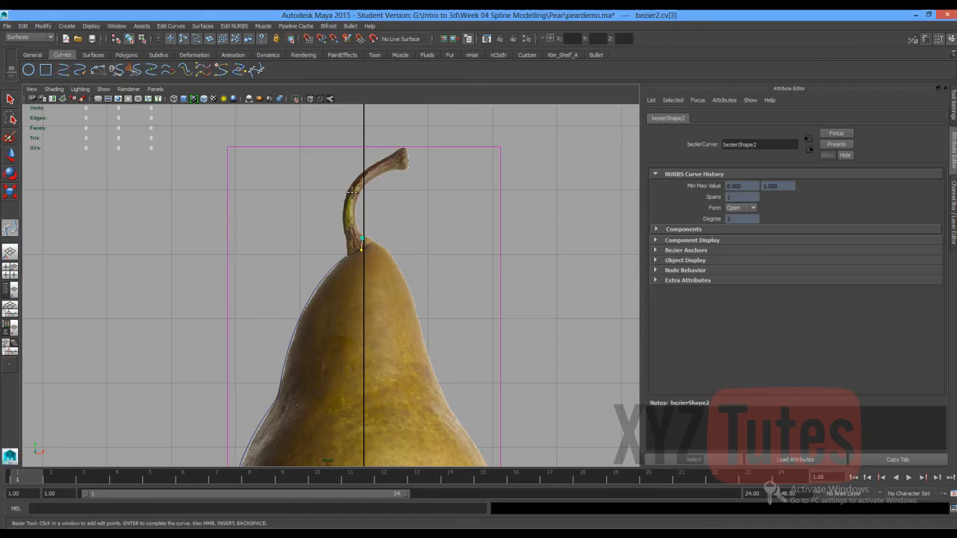
left_click_drag(351, 192, 368, 163)
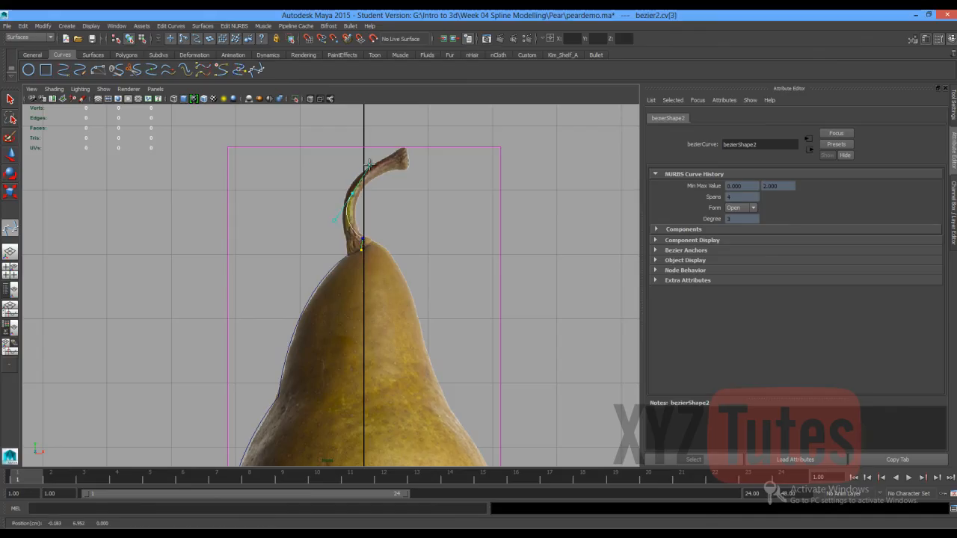
left_click(407, 156)
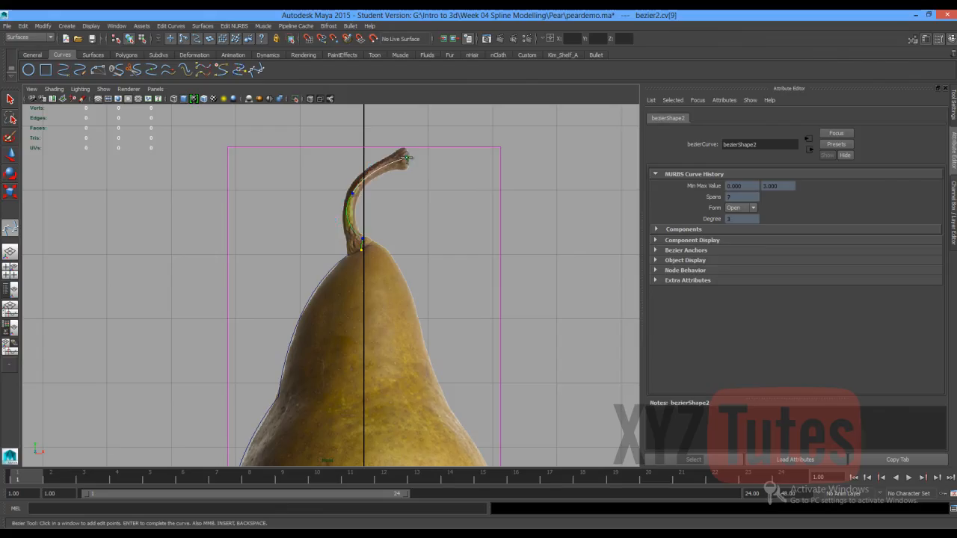
key("q")
Show the stem curve's control vertices and snap its base anchor to X 0, Y 6 cm on the centre line.
right_click_drag(359, 249, 348, 252)
left_click(362, 248)
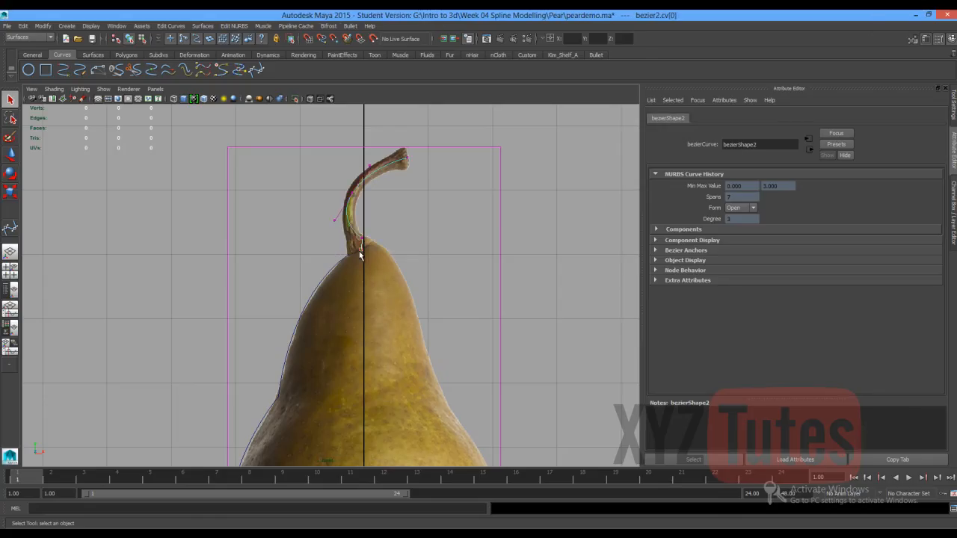
key("w")
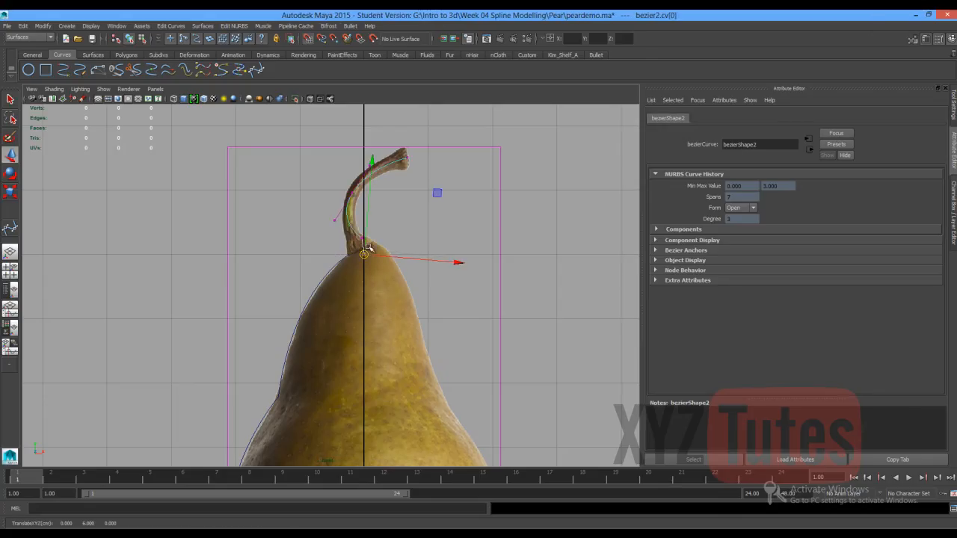
left_click(362, 239)
left_click(402, 232)
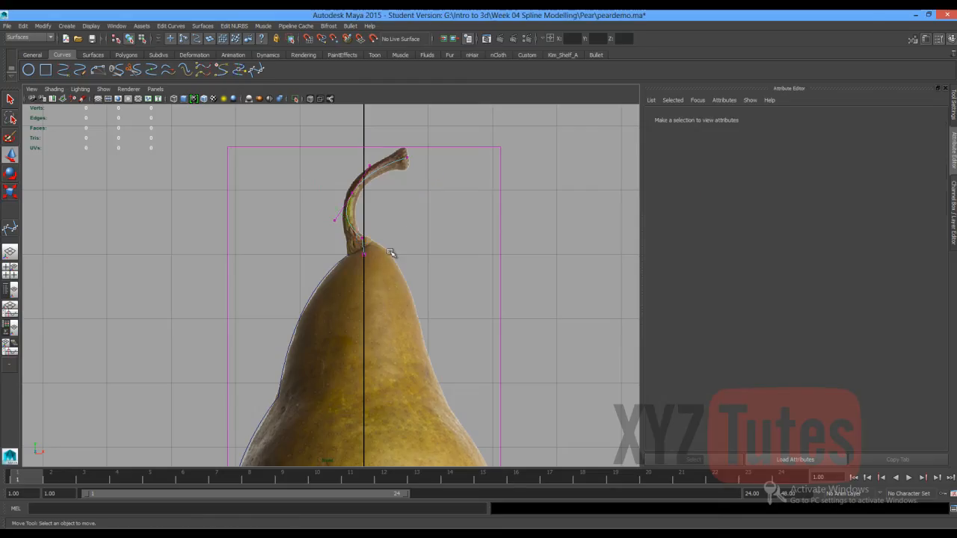
Convert the anchor just above the stem curve's base to one with tangent handles, smoothing the bend there.
left_click(362, 239)
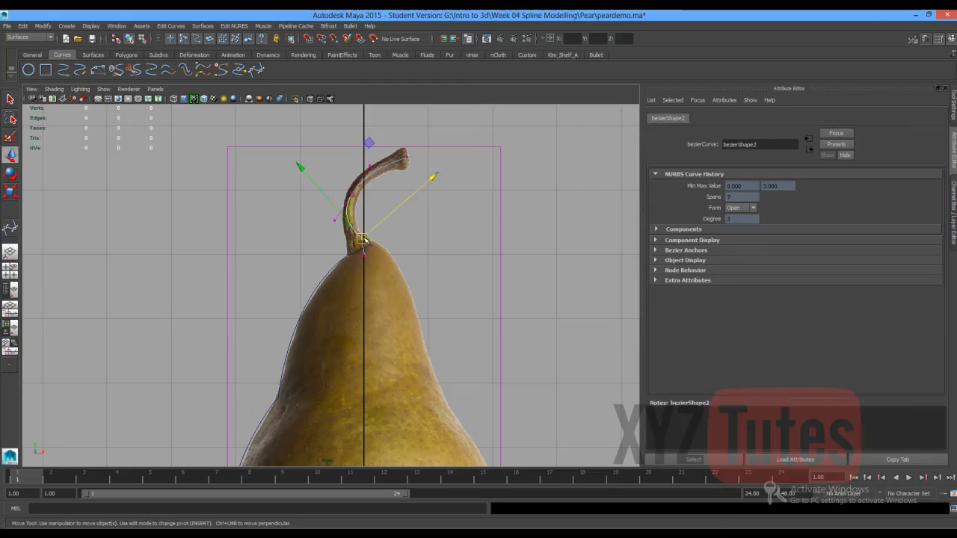
right_click(363, 239, "shift")
right_click_drag(364, 239, 368, 215, "shift")
scroll(396, 254, "up", 2)
scroll(396, 254, "up", 1)
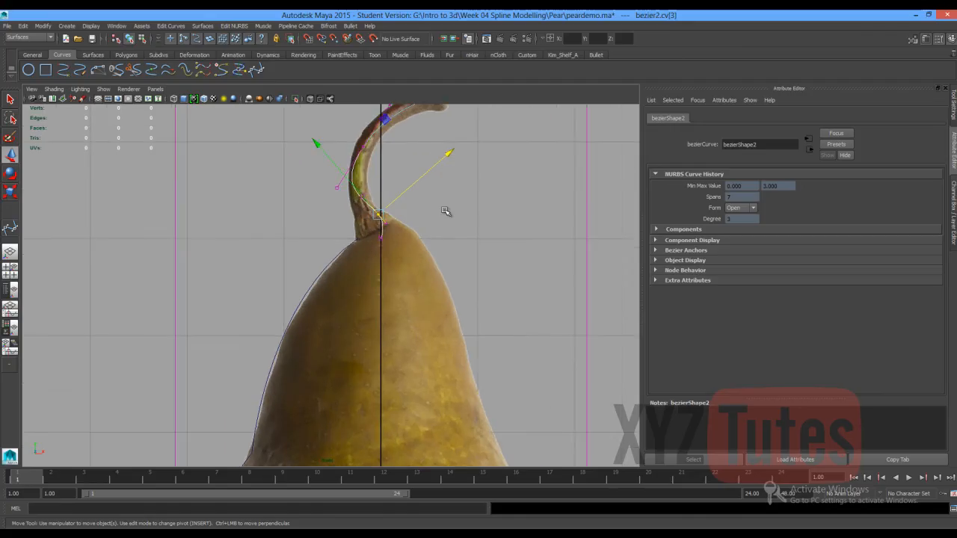
left_click(274, 239)
scroll(276, 237, "down", 3)
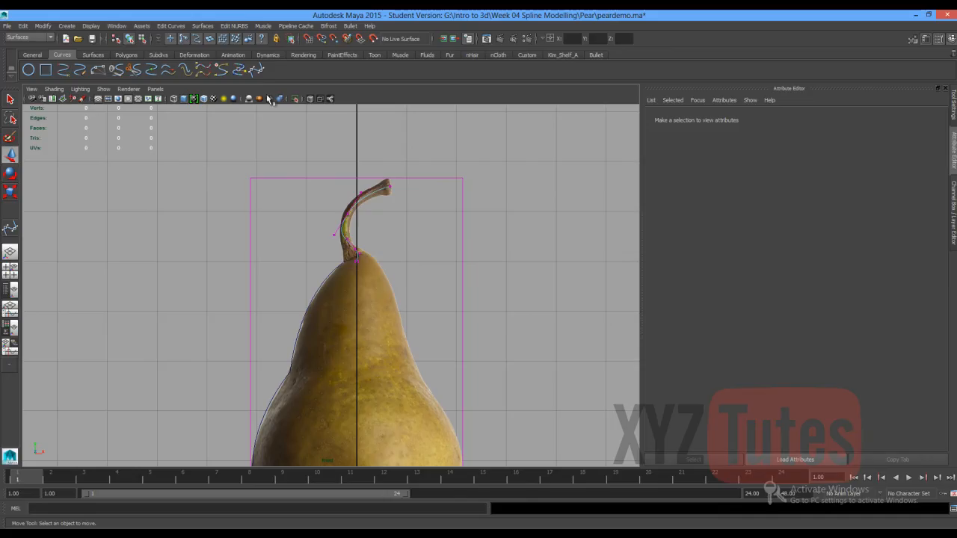
Switch to the perspective view and move the pear image plane behind the curves to about Z -3 cm.
left_click(10, 102)
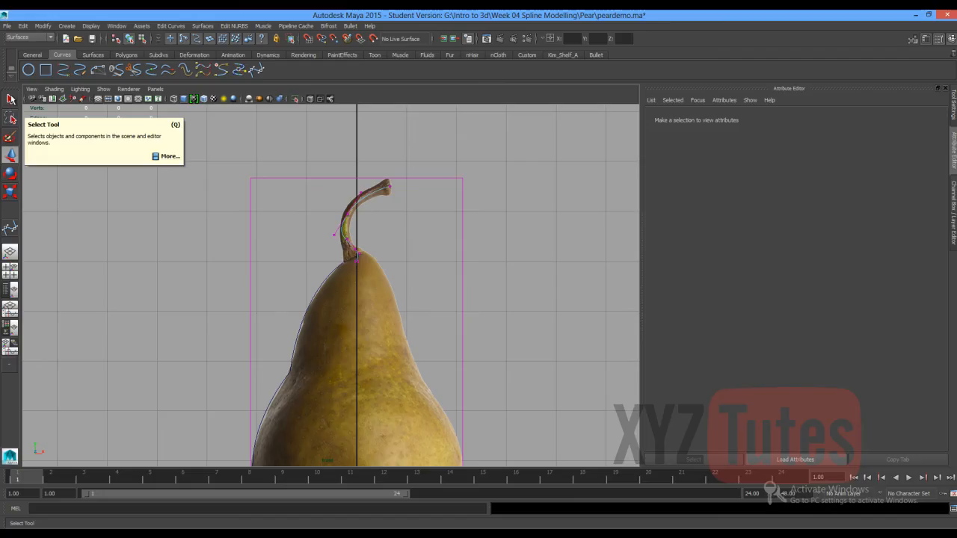
key("space")
left_click_drag(223, 211, 227, 191)
left_click_drag(265, 240, 366, 183, "alt")
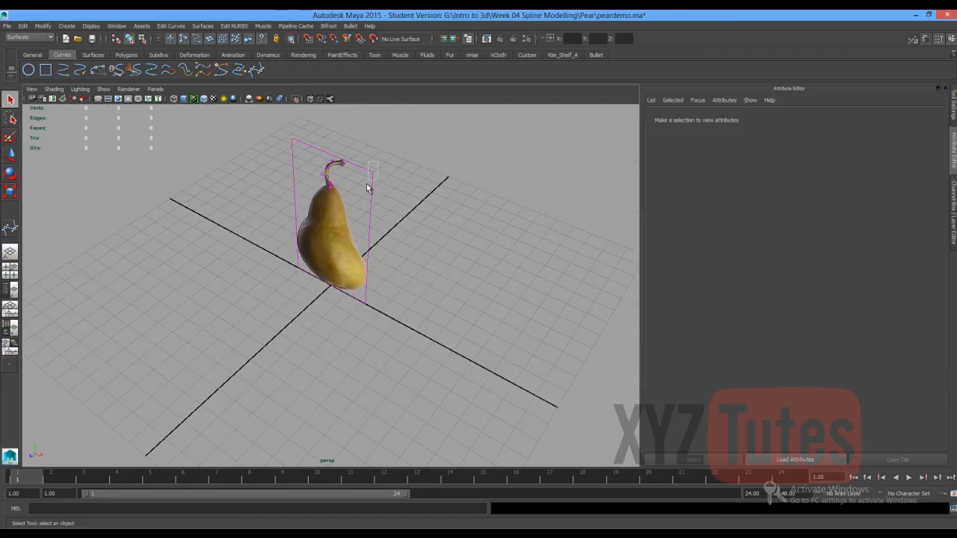
left_click(366, 185)
key("w")
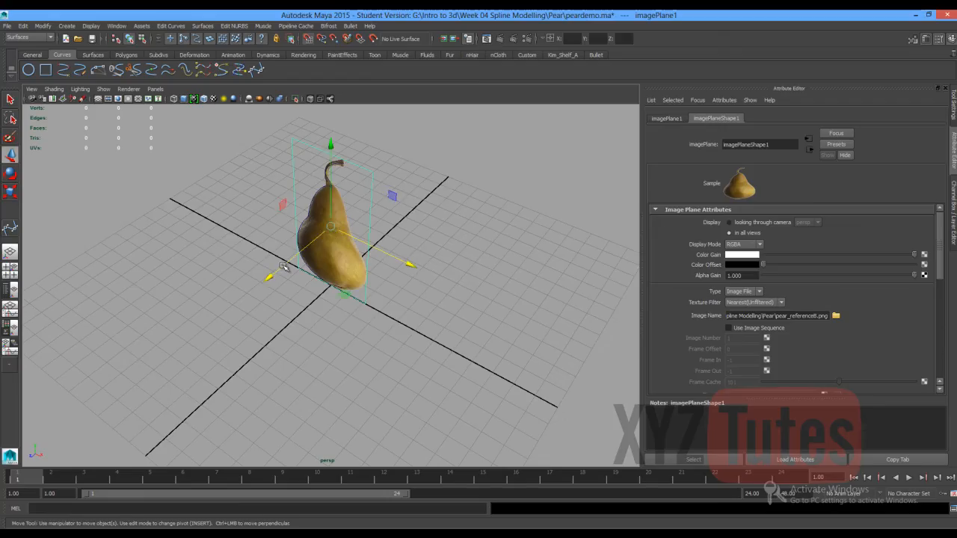
left_click_drag(269, 276, 331, 242)
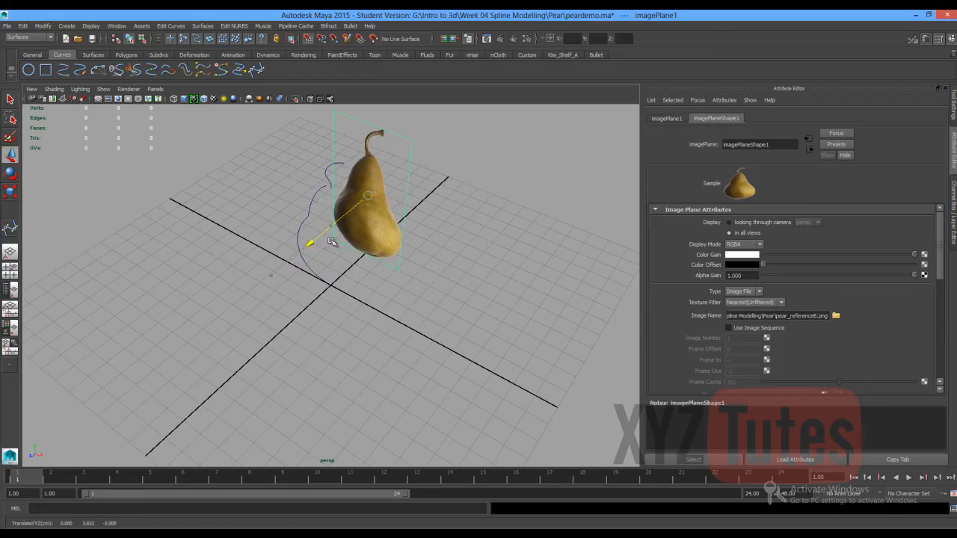
left_click(278, 282)
left_click_drag(291, 274, 266, 258, "alt")
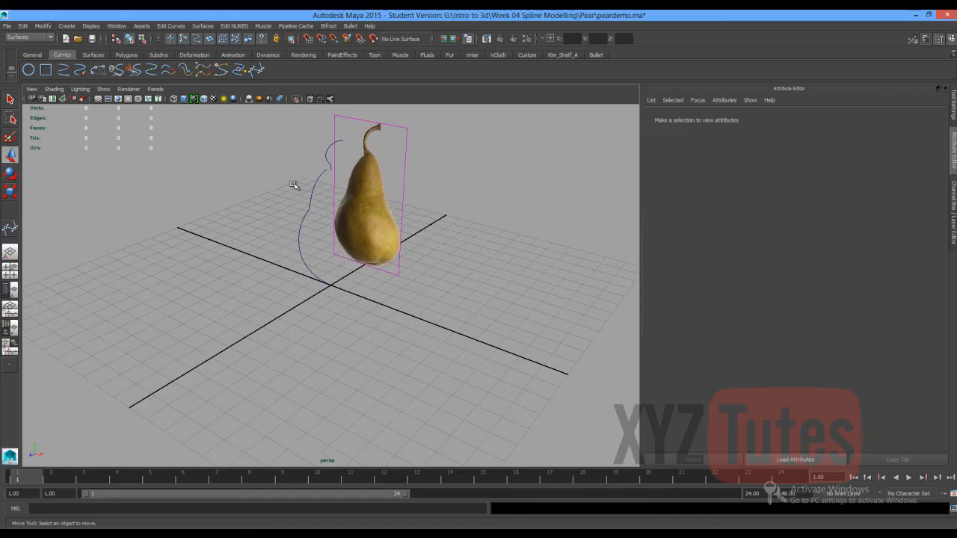
Select the pear outline curve, open the Revolve options and reset them to their defaults.
left_click(292, 242)
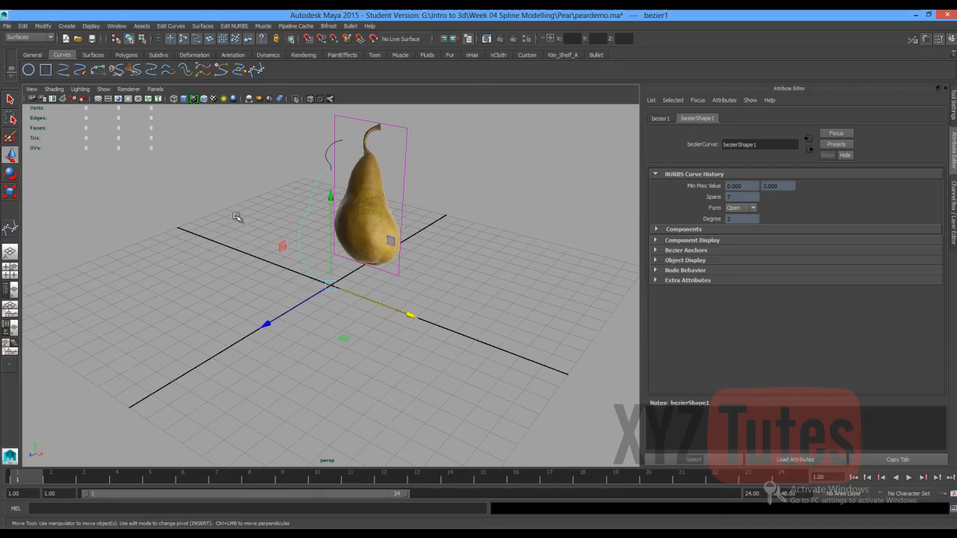
left_click(212, 27)
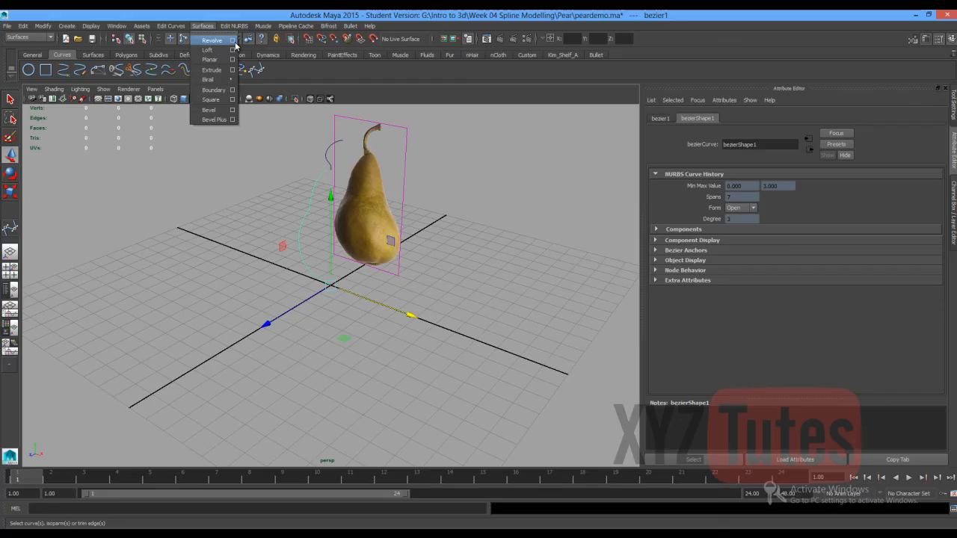
left_click(232, 40)
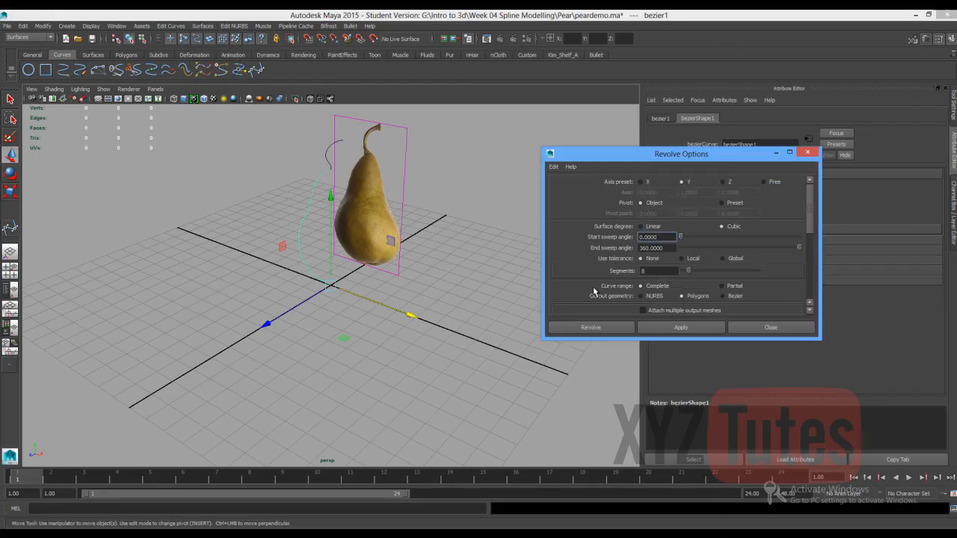
left_click(554, 167)
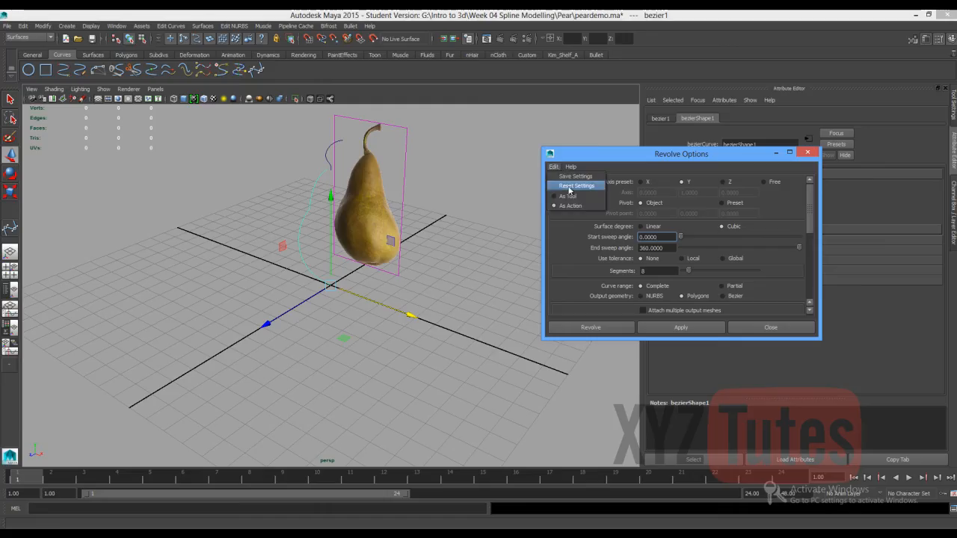
left_click(570, 185)
left_click_drag(640, 154, 566, 155)
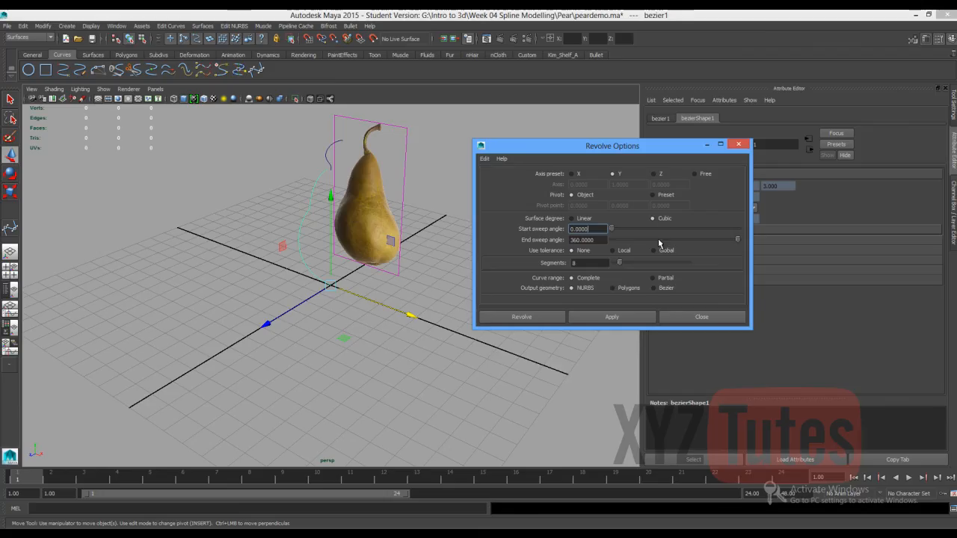
Set the Revolve output geometry to Polygons and the tessellation method to General.
left_click(627, 288)
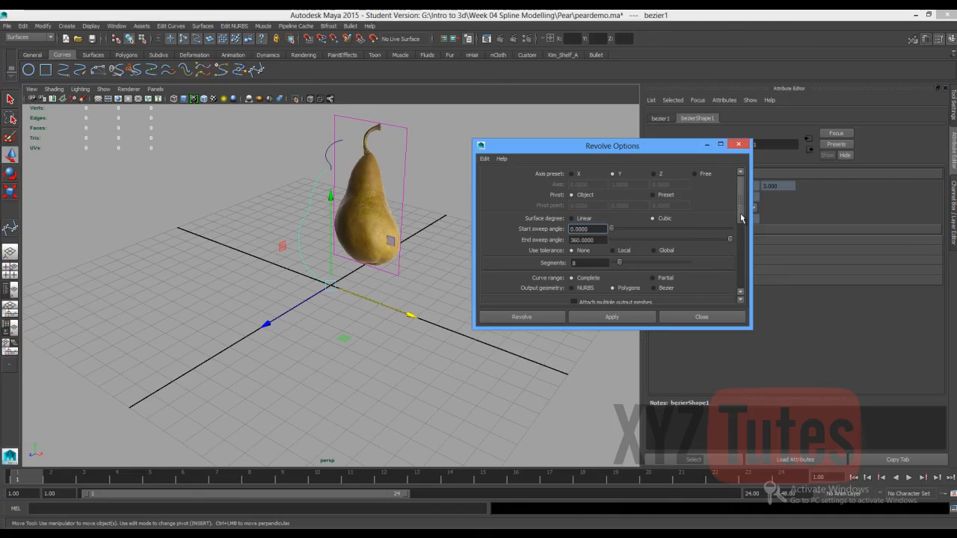
left_click_drag(741, 217, 743, 254)
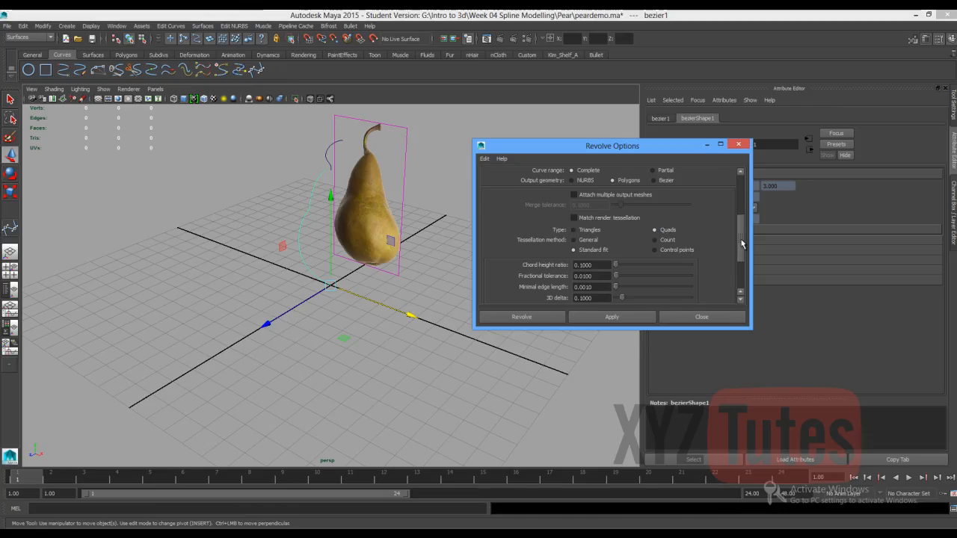
left_click_drag(742, 244, 743, 259)
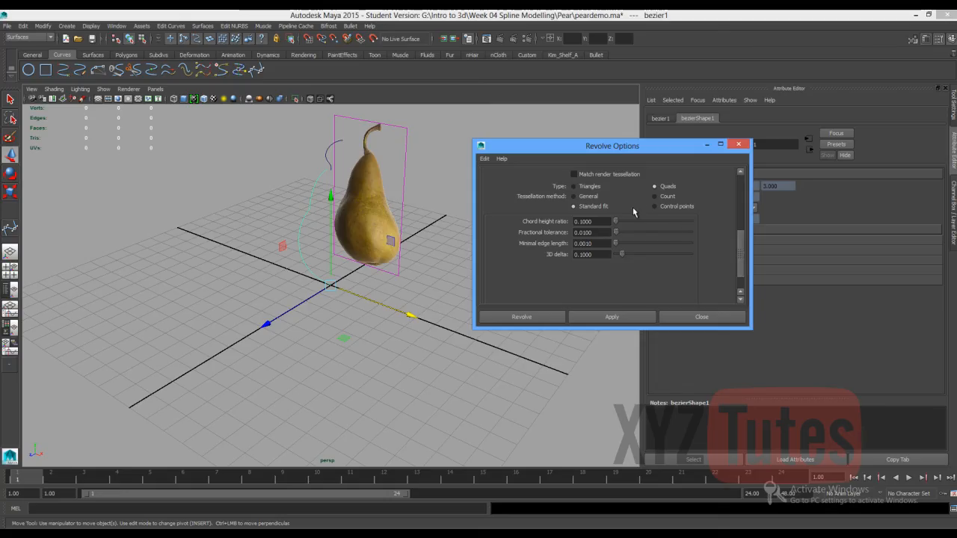
left_click(655, 207)
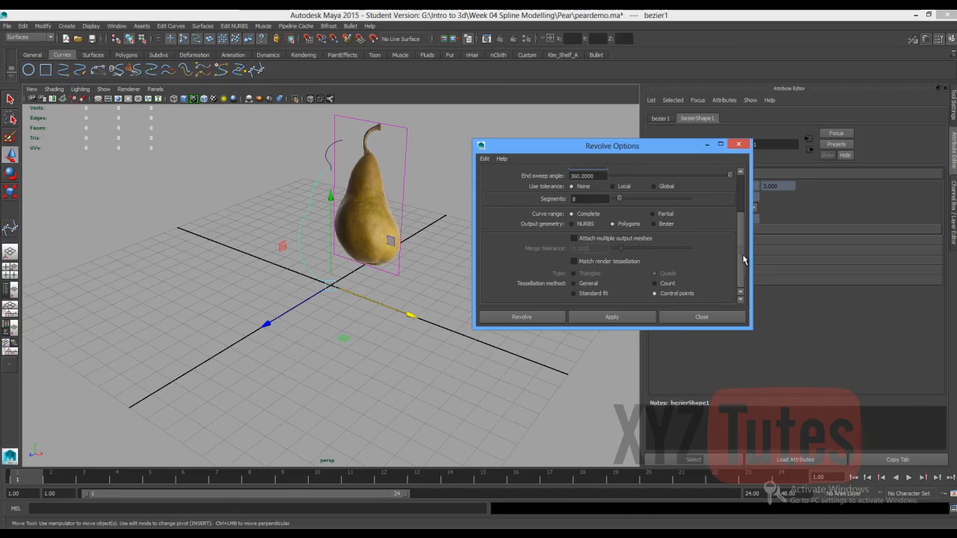
left_click(589, 284)
left_click_drag(741, 233, 742, 262)
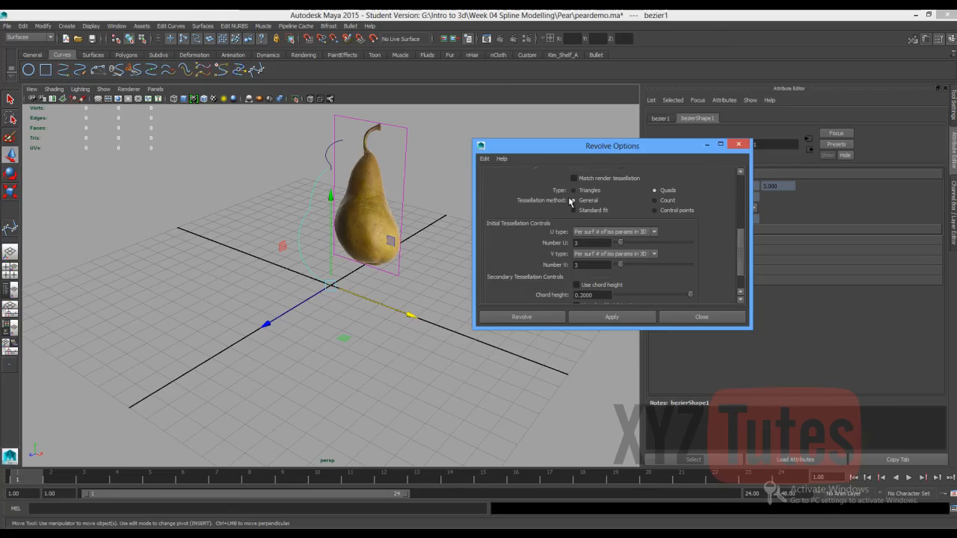
Set both the U type and V type of the initial tessellation to Per span # of iso params.
left_click(653, 233)
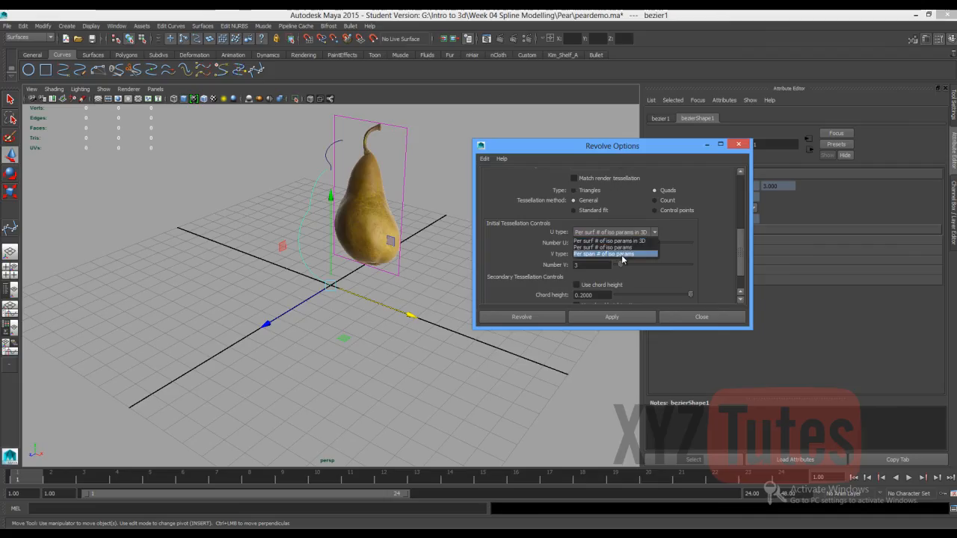
left_click(623, 255)
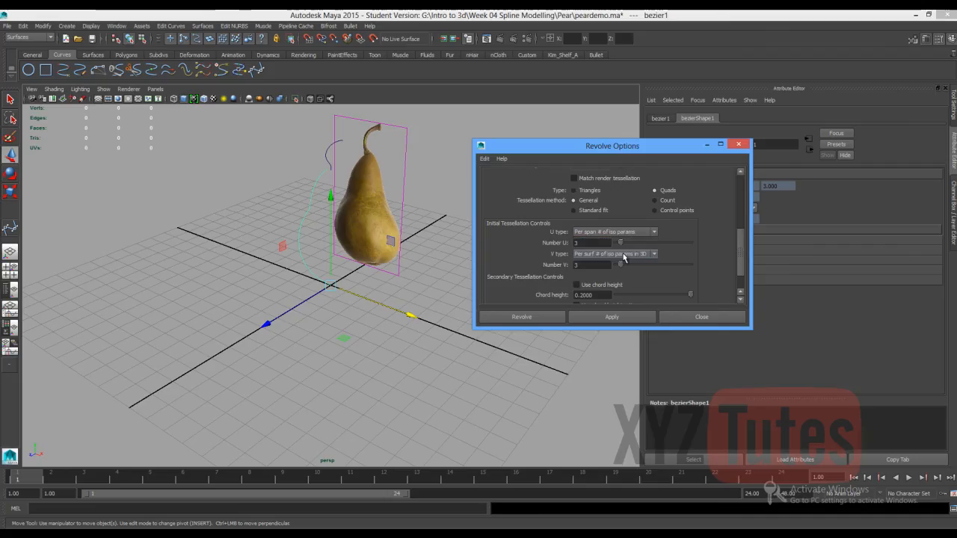
left_click(636, 255)
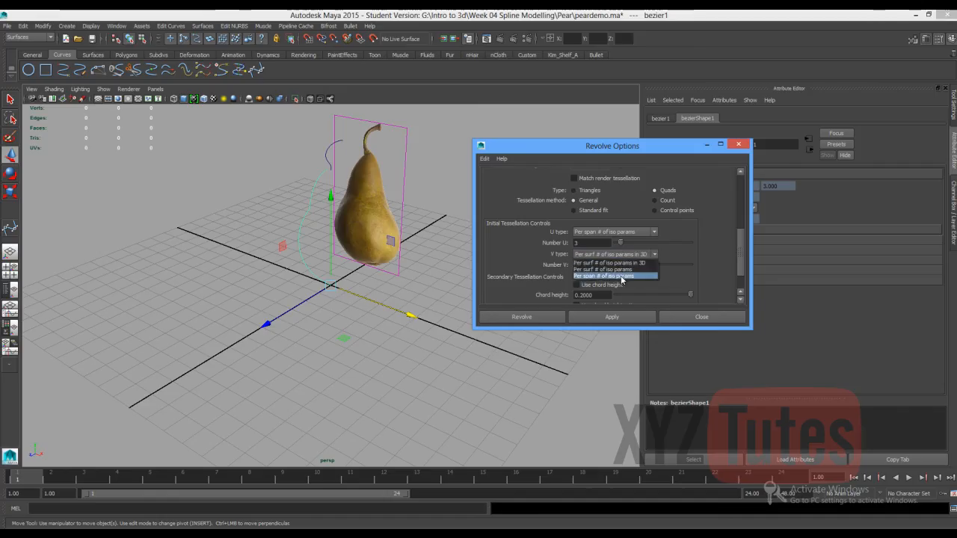
left_click(622, 278)
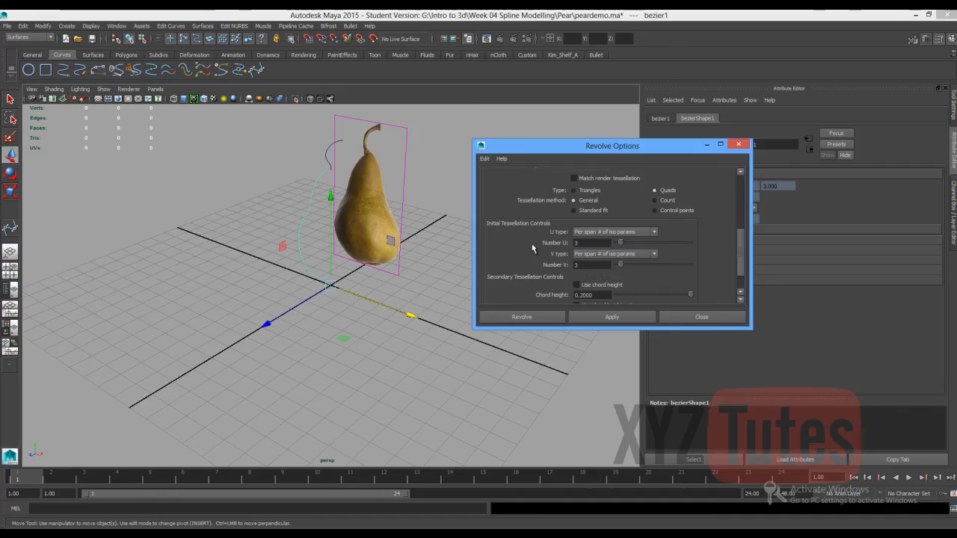
Set Number U to 8 and Number V to 4, and revolve the outline curve into the pear body.
double_click(581, 243)
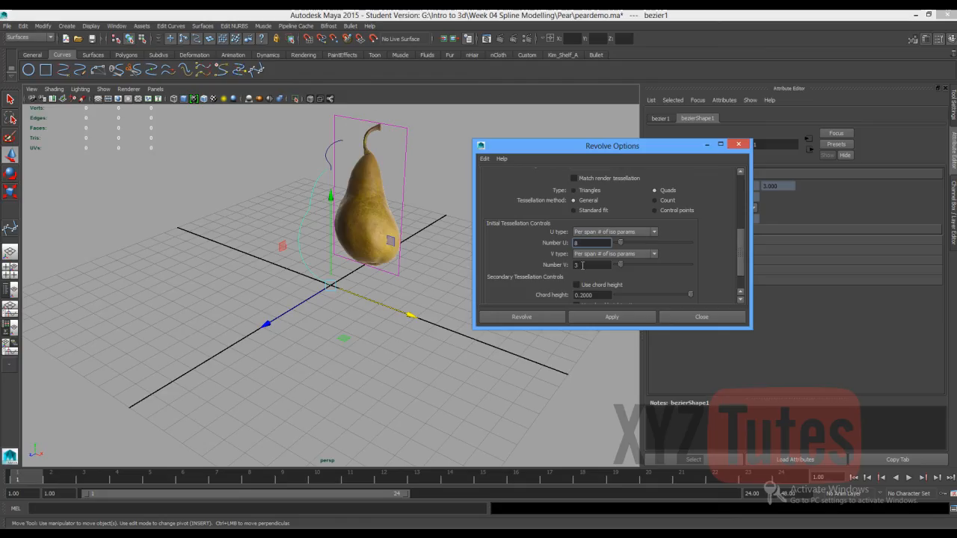
double_click(581, 265)
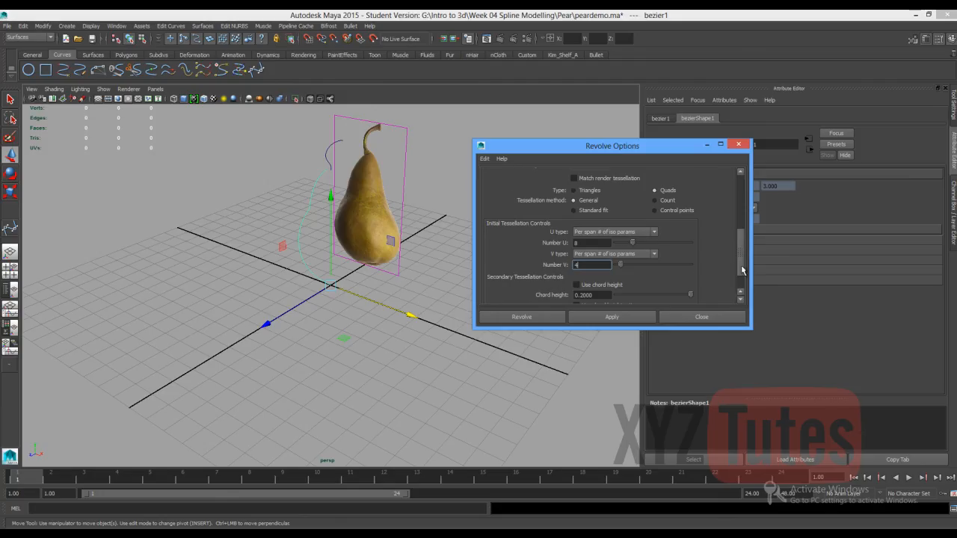
left_click_drag(743, 270, 749, 209)
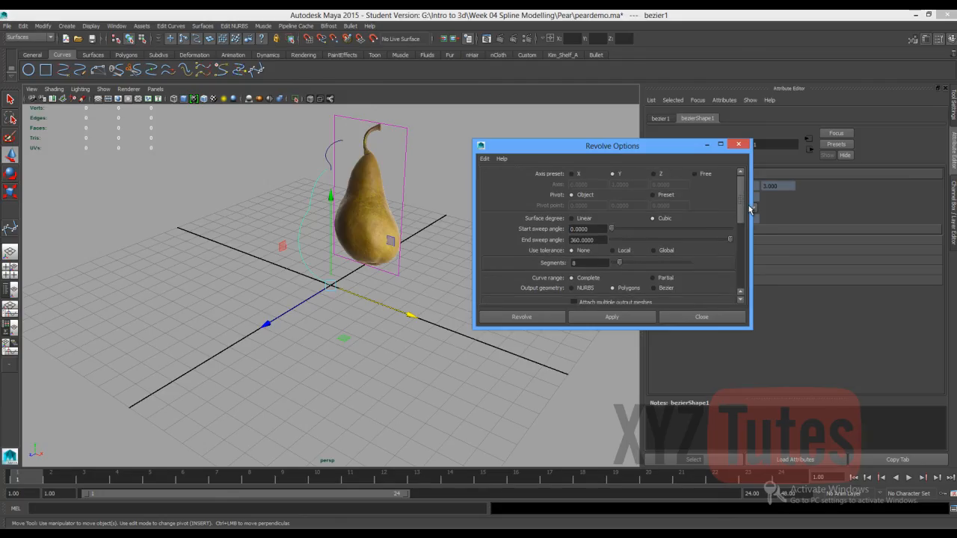
left_click(540, 315)
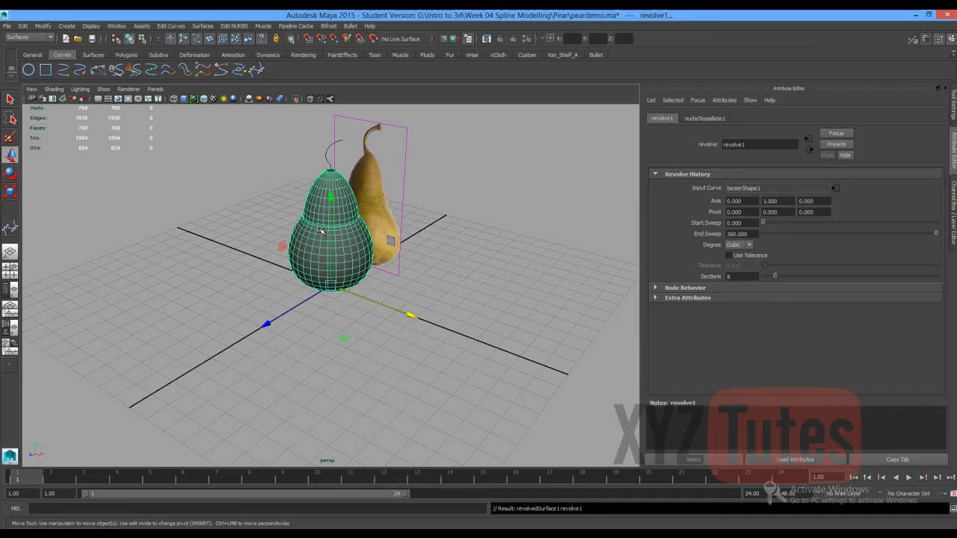
Examine the revolved mesh by selecting an edge loop around the pear's lower body, and return to object selection of the pear.
scroll(321, 233, "up", 3)
right_click_drag(314, 187, 317, 165)
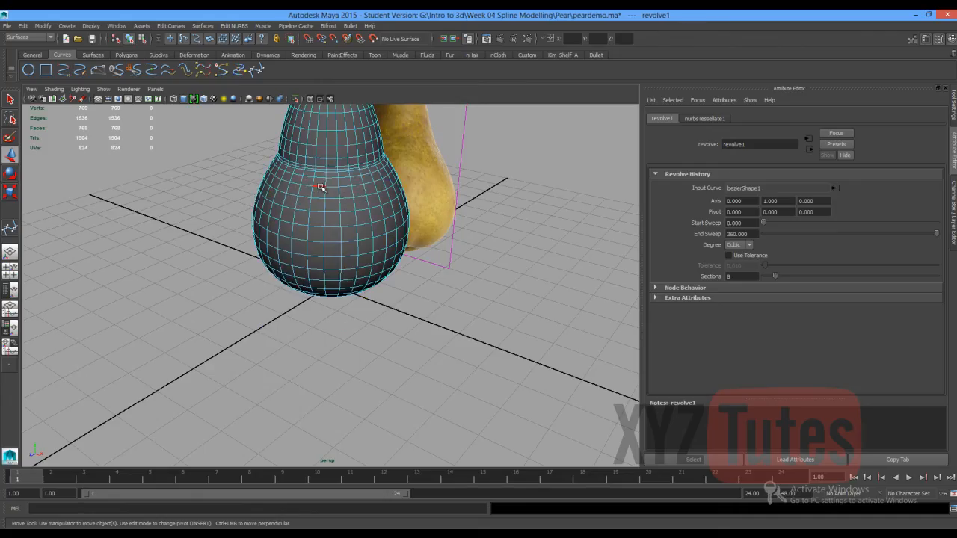
double_click(320, 187)
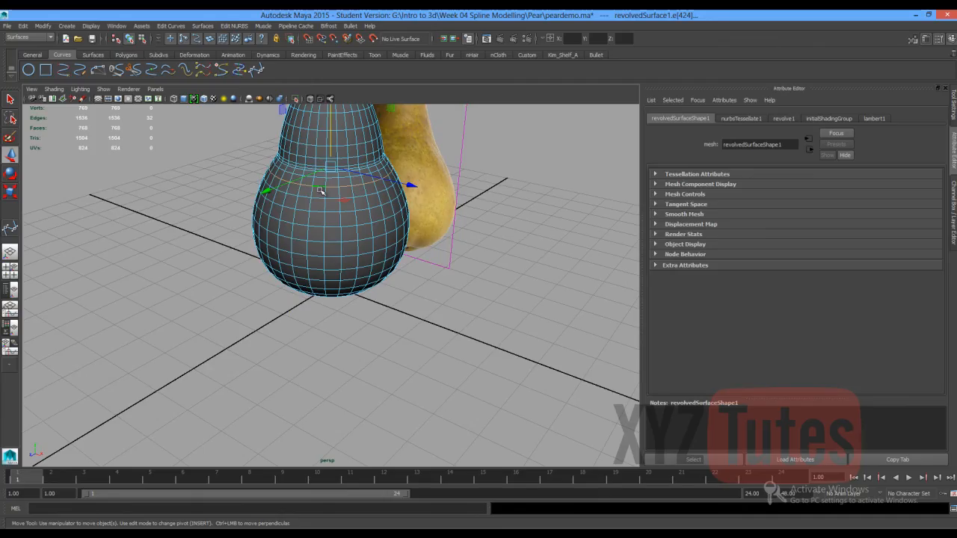
right_click_drag(320, 192, 327, 239)
left_click(320, 233)
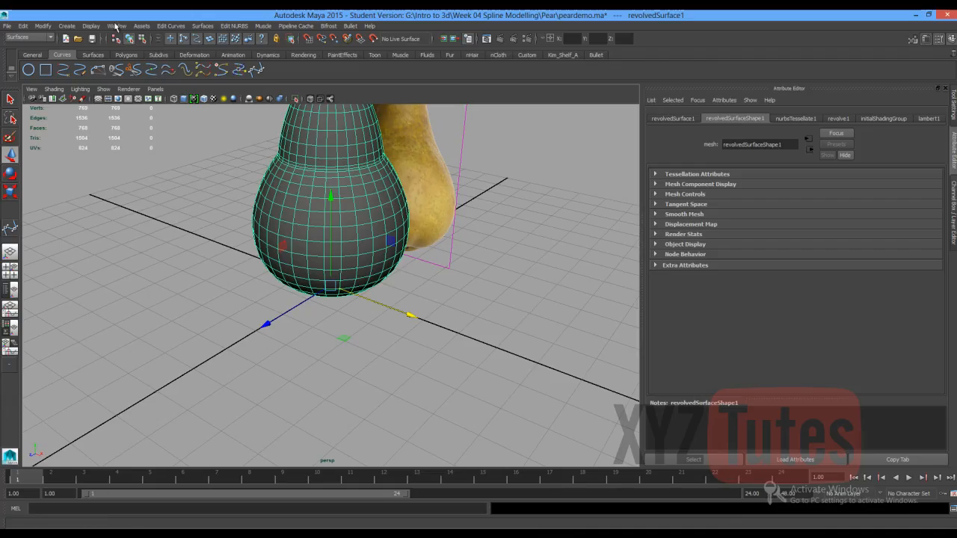
Open the Outliner and rename the revolved surface as pearGeo.
left_click(116, 26)
left_click(127, 99)
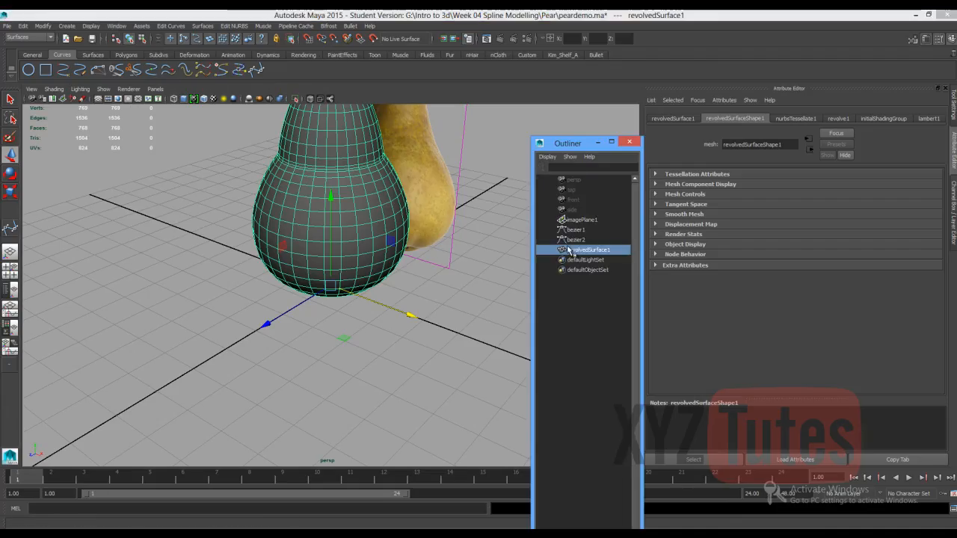
double_click(573, 250)
type("pear")
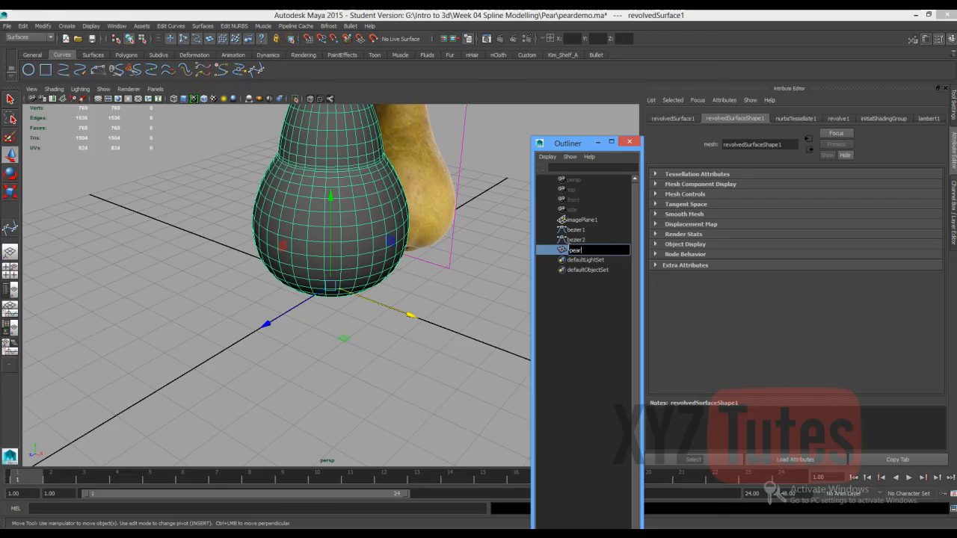
type("Geo")
key("Return")
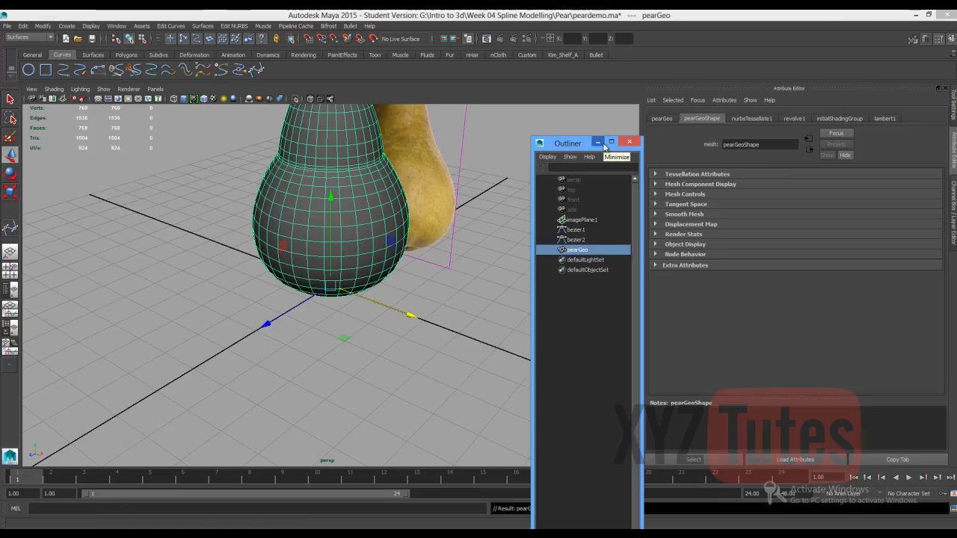
Save the scene and accept the student version notice.
left_click(6, 25)
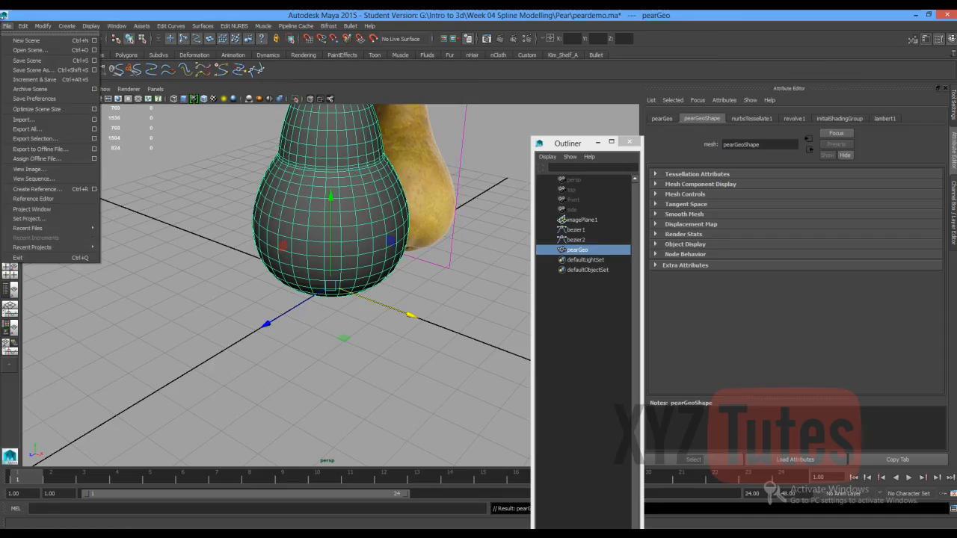
left_click(24, 62)
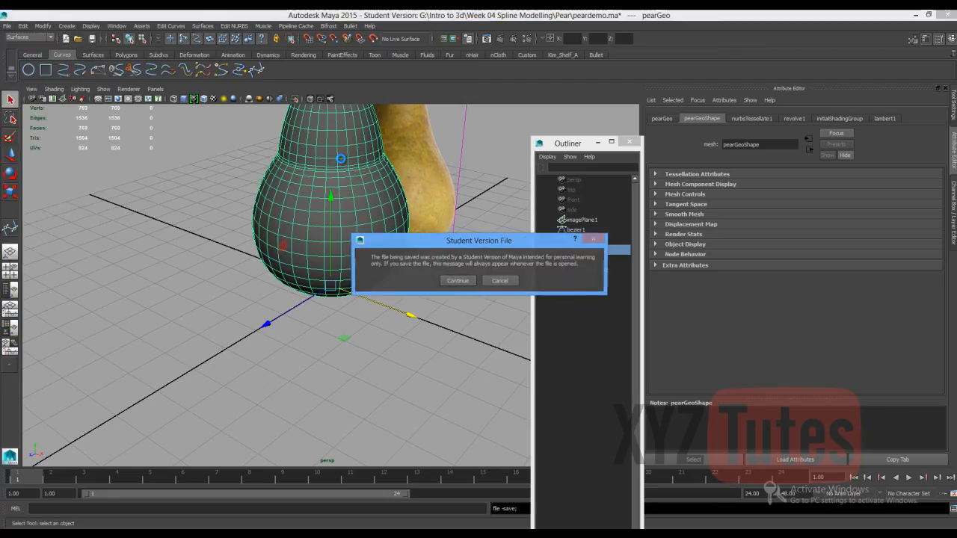
left_click(452, 278)
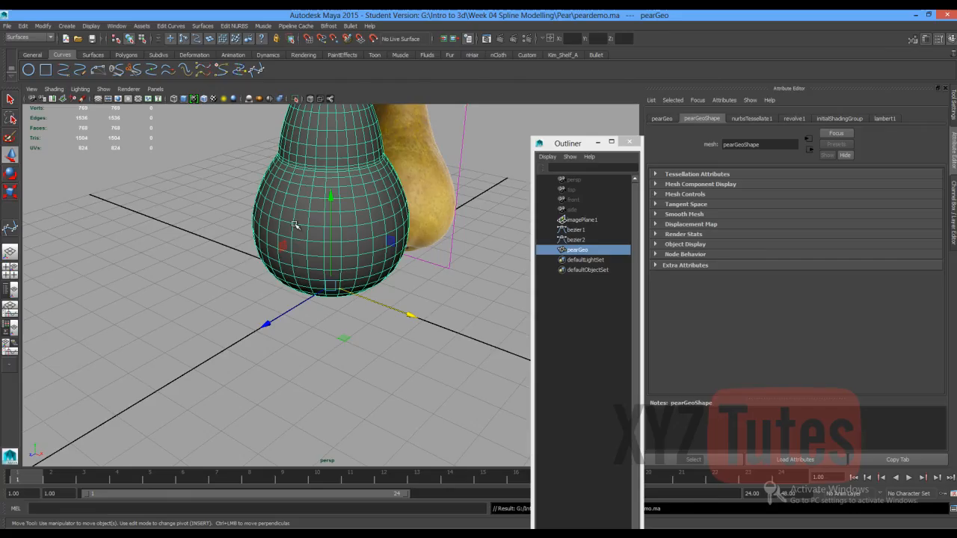
Convert the edge loop around the opening at the top of the pear into a curve with Polygon Edges to Curve.
left_click_drag(295, 224, 254, 273, "alt")
scroll(255, 272, "up", 8)
middle_click_drag(291, 212, 266, 280, "alt")
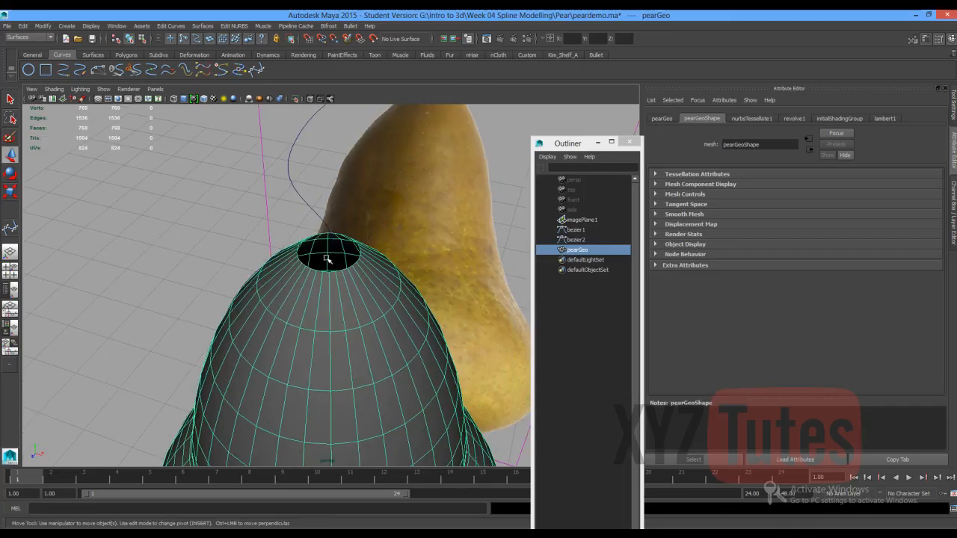
right_click_drag(317, 271, 316, 248)
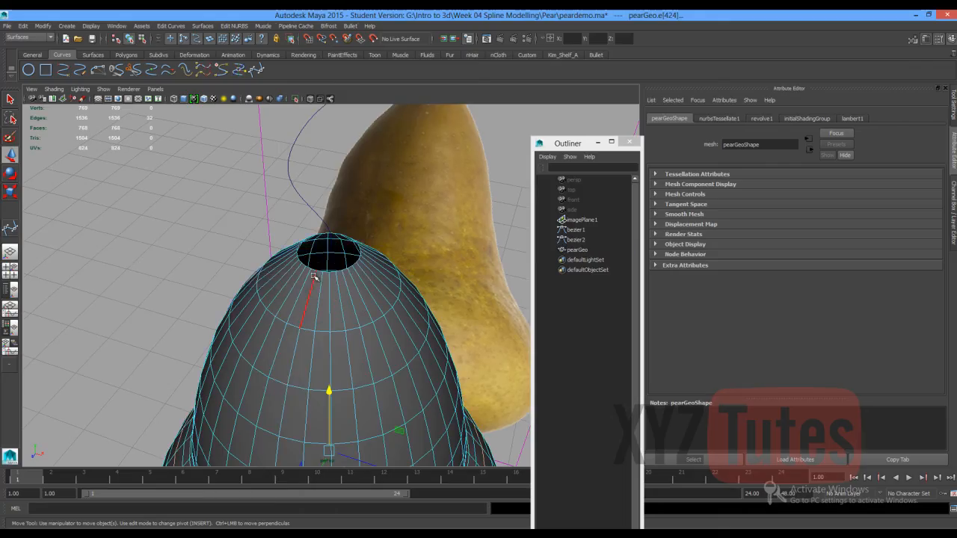
double_click(320, 274)
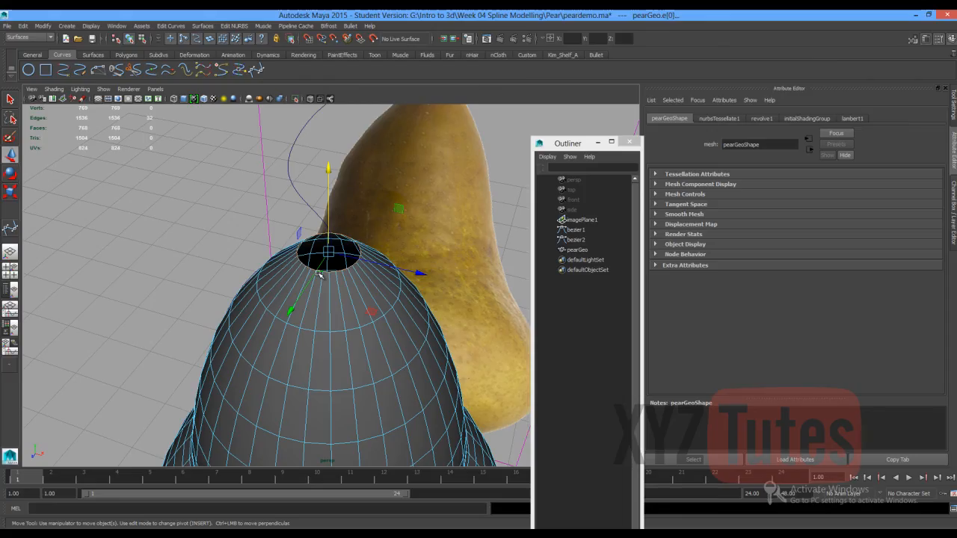
left_click(319, 275)
left_click(43, 25)
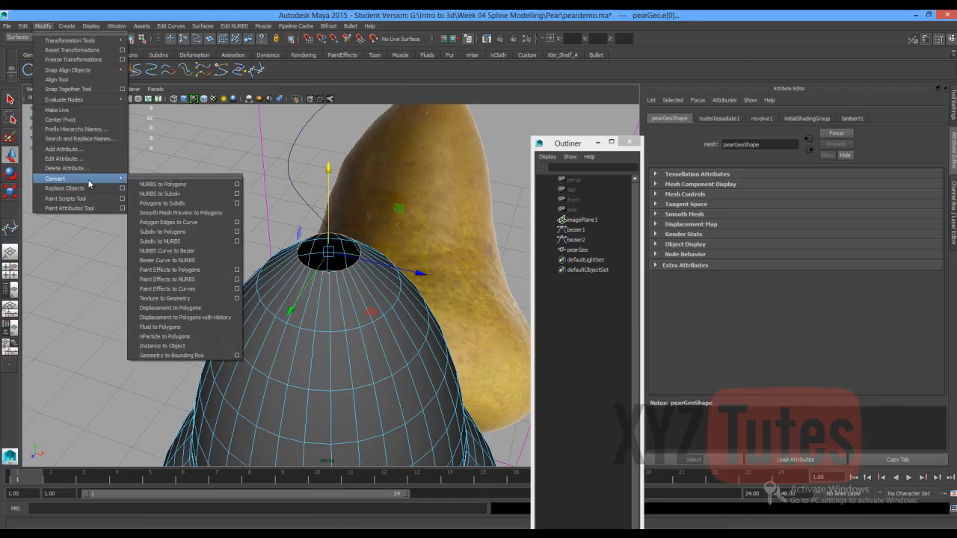
mouse_move(116, 182)
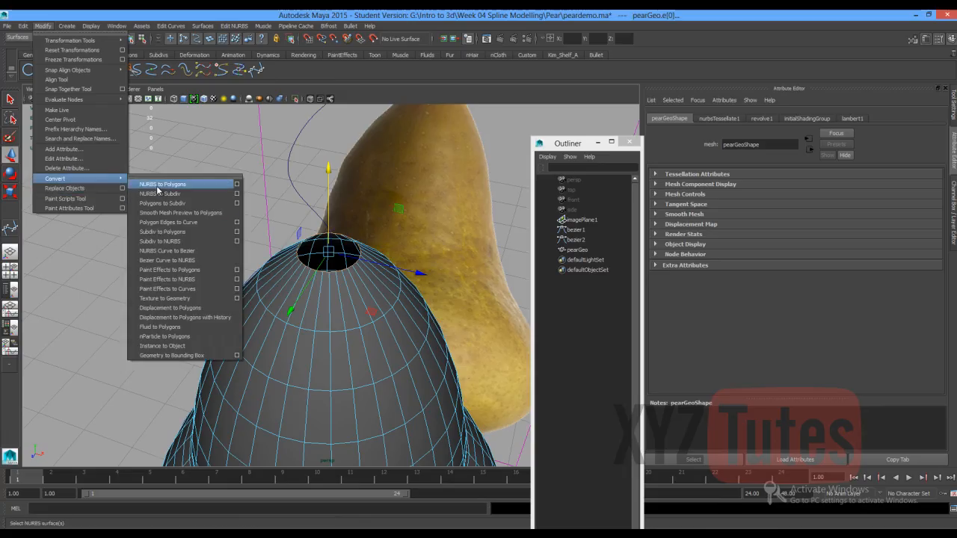
left_click(215, 222)
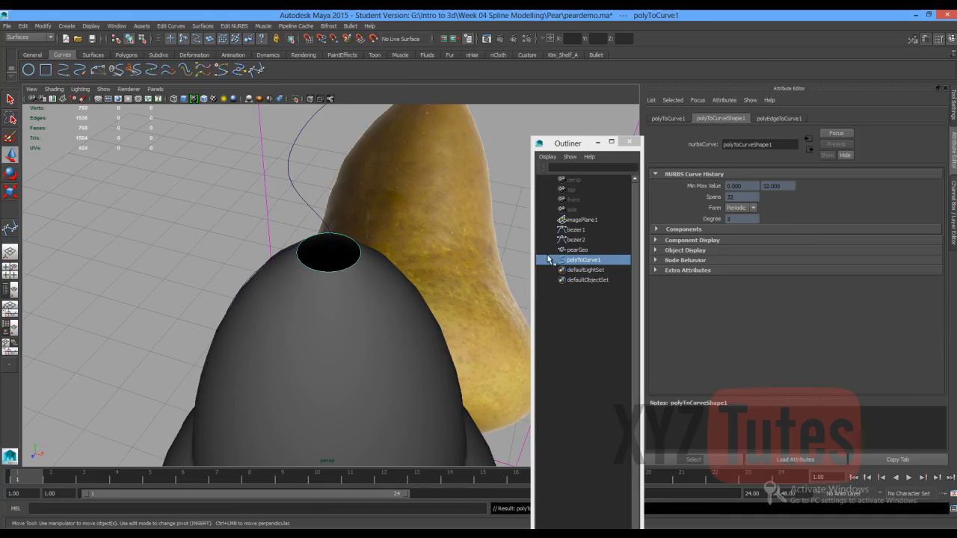
Add the stem curve to the selected opening curve, open the Extrude options and reset them to their defaults.
left_click(295, 191, "shift")
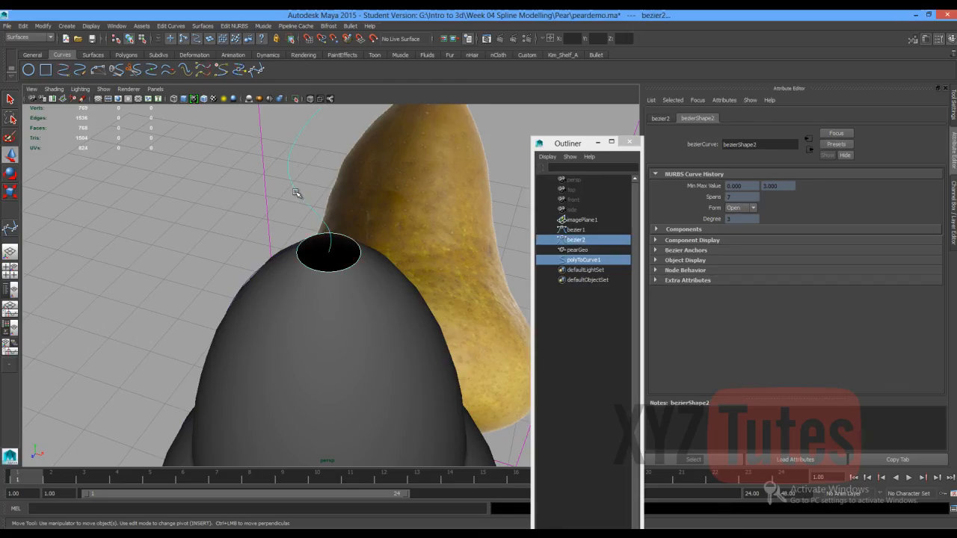
left_click(195, 26)
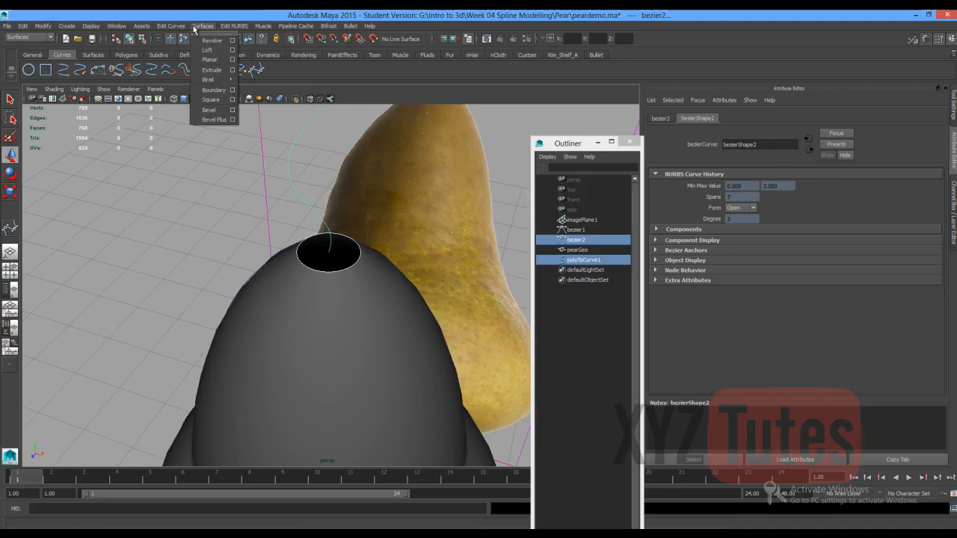
left_click(232, 70)
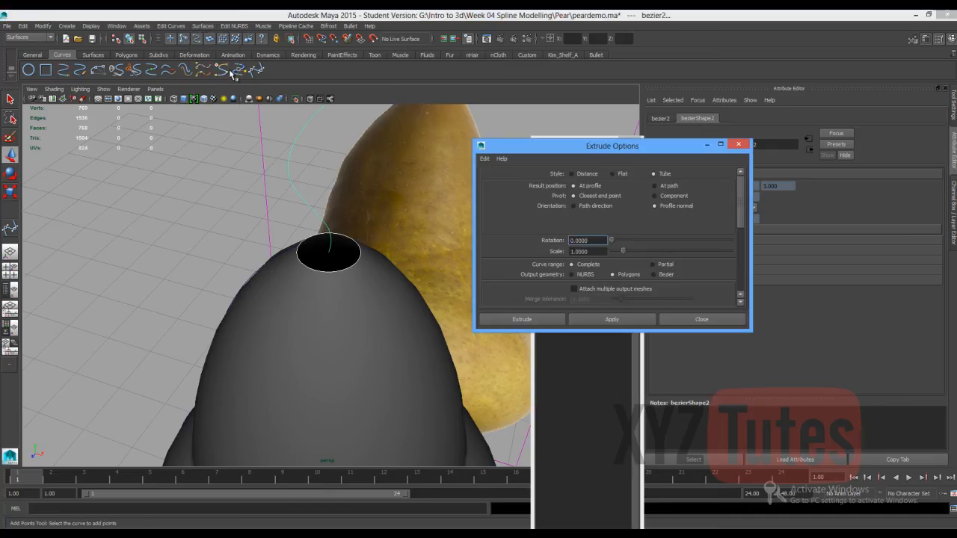
left_click(485, 159)
left_click(491, 177)
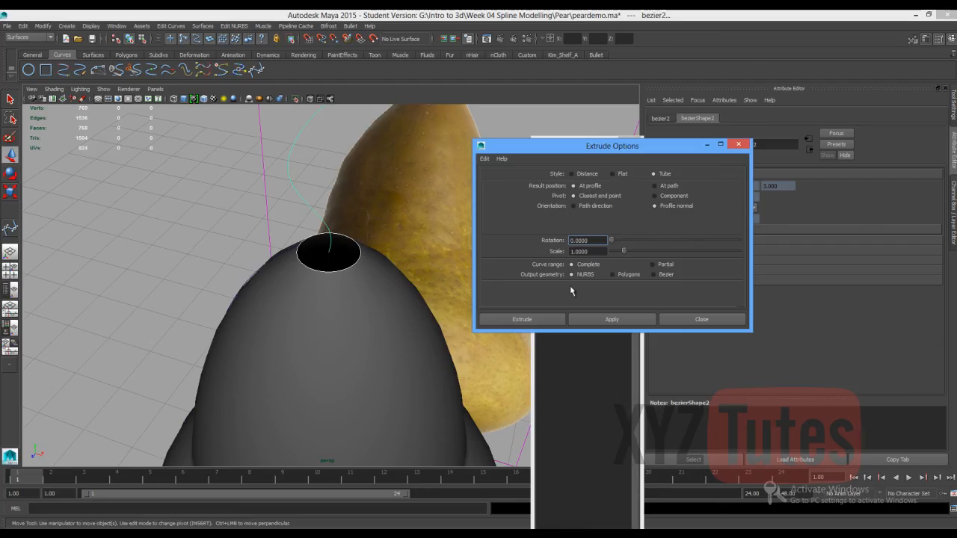
Set the Extrude output geometry to Polygons, the type to Quads and the tessellation method to General.
left_click(613, 274)
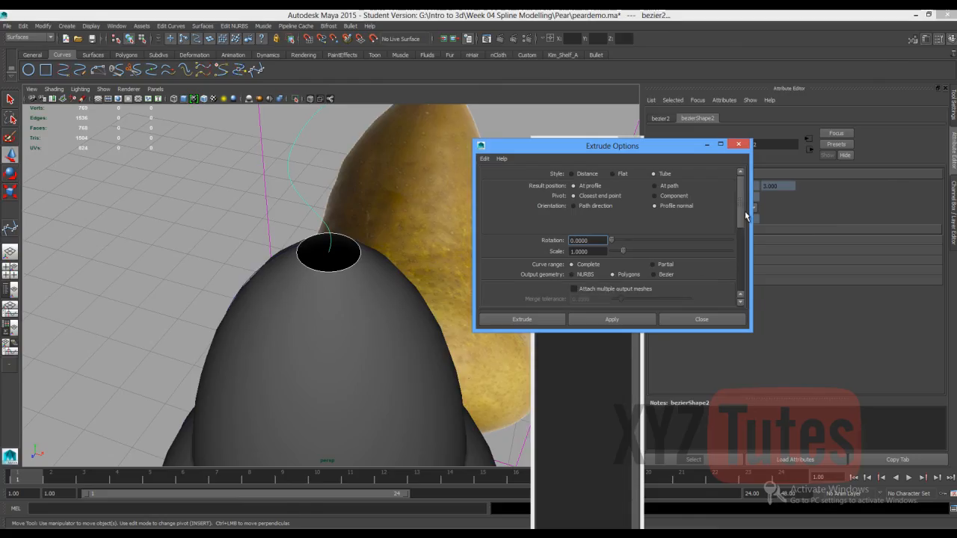
left_click_drag(742, 217, 745, 263)
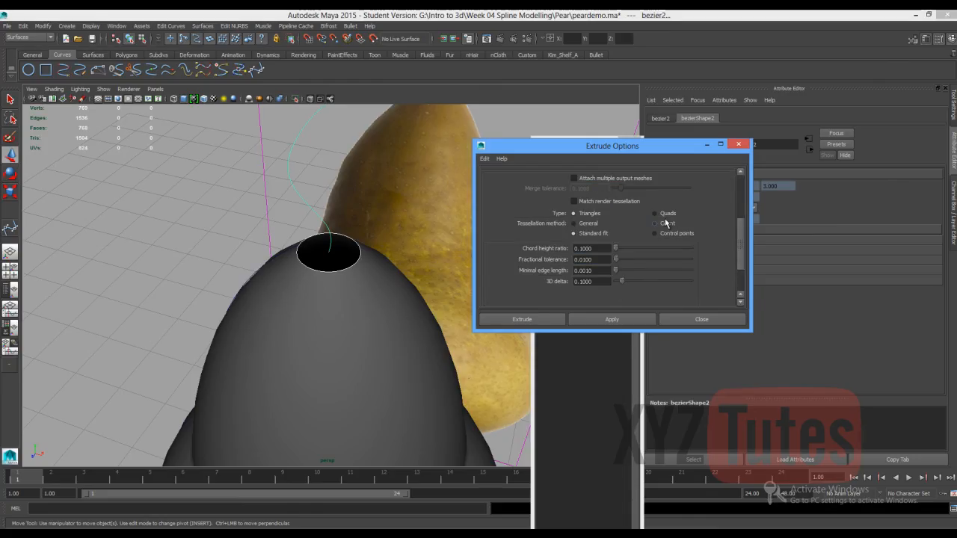
left_click(666, 219)
left_click(591, 224)
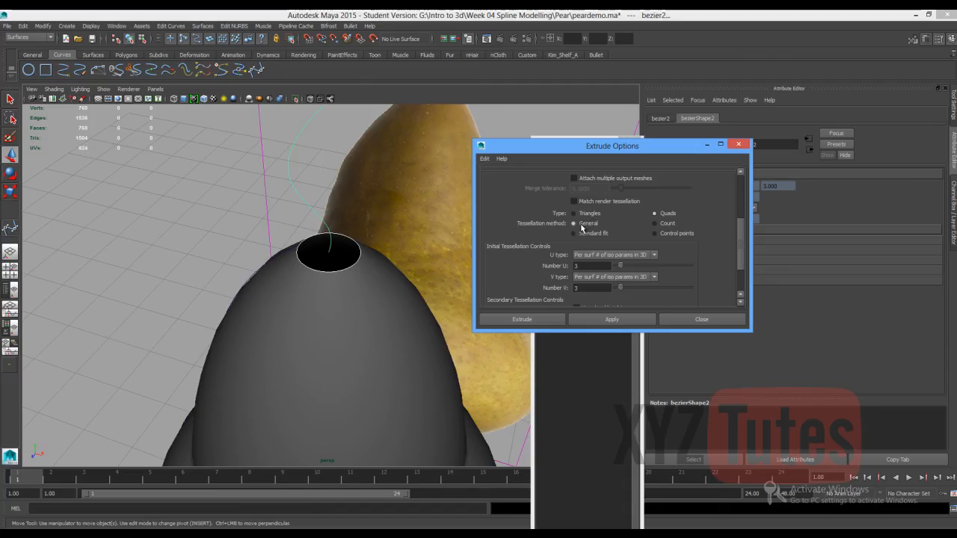
Set U and V types to Per span # of iso params with Number U 1 and Number V 6, and extrude the opening curve along the stem.
left_click(651, 255)
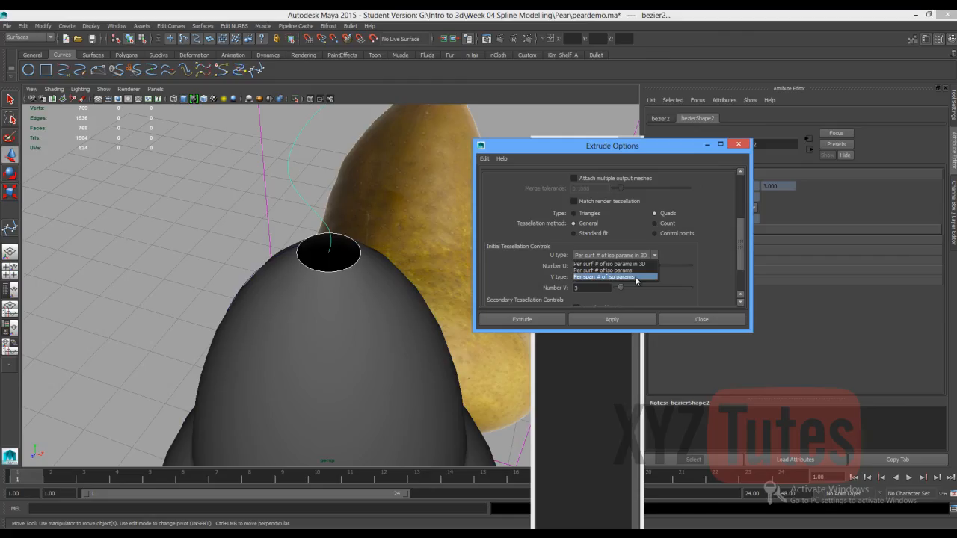
left_click(636, 278)
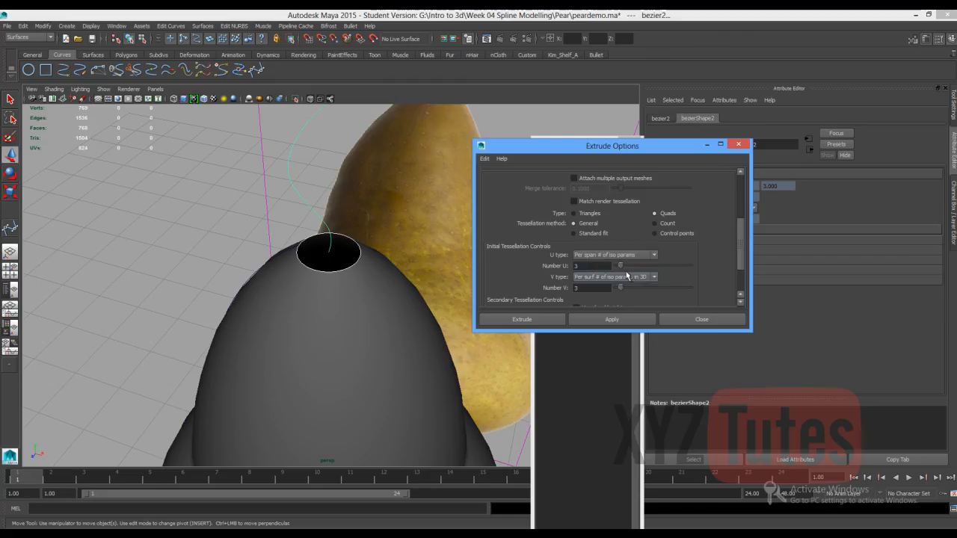
double_click(592, 265)
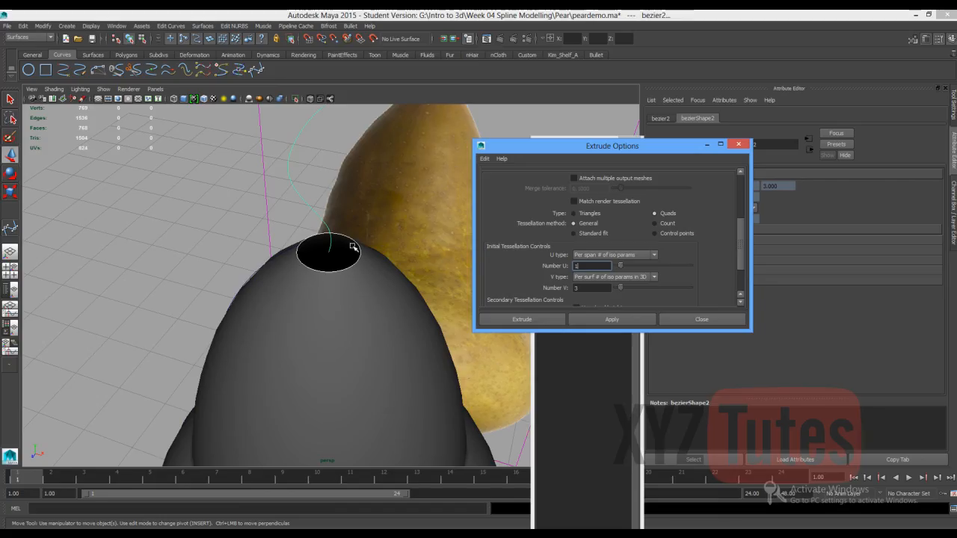
double_click(595, 287)
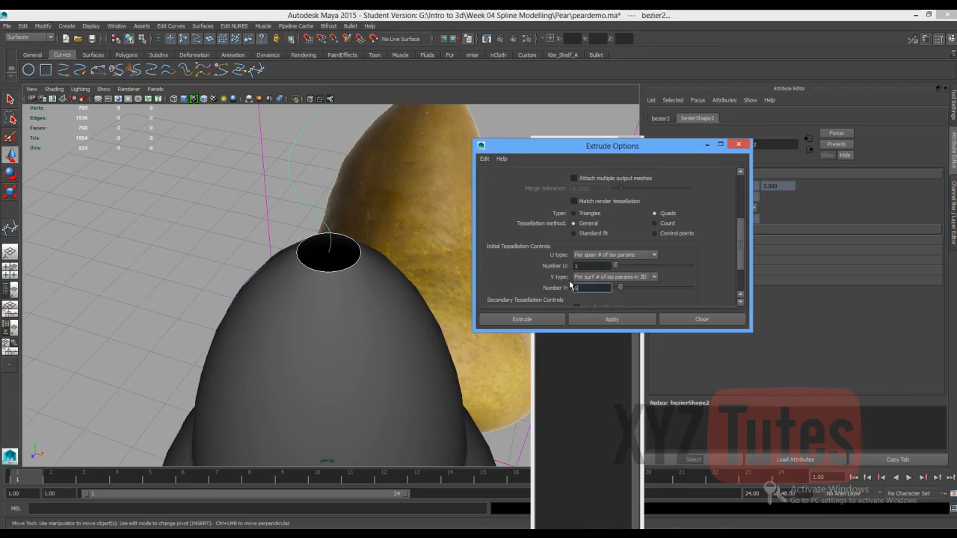
left_click(594, 278)
left_click(585, 297)
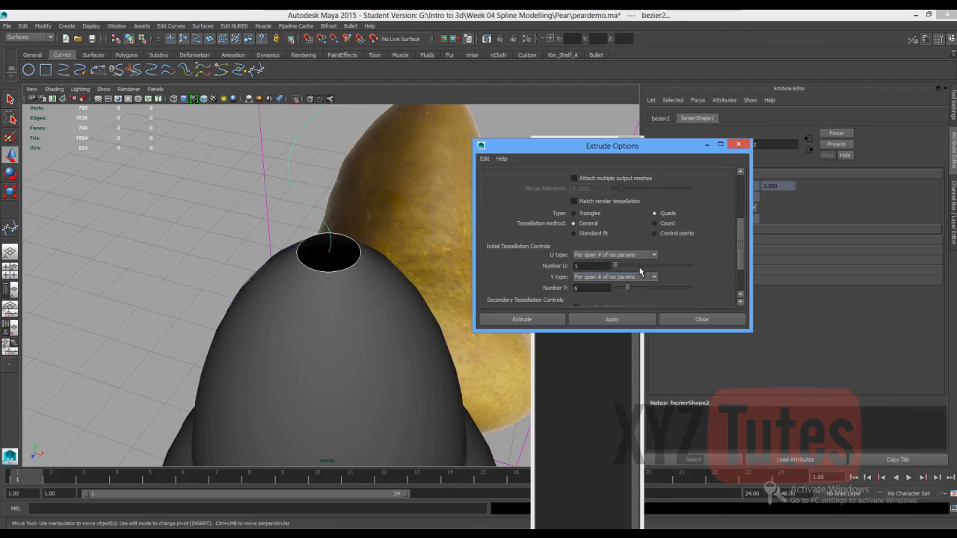
left_click_drag(743, 251, 745, 276)
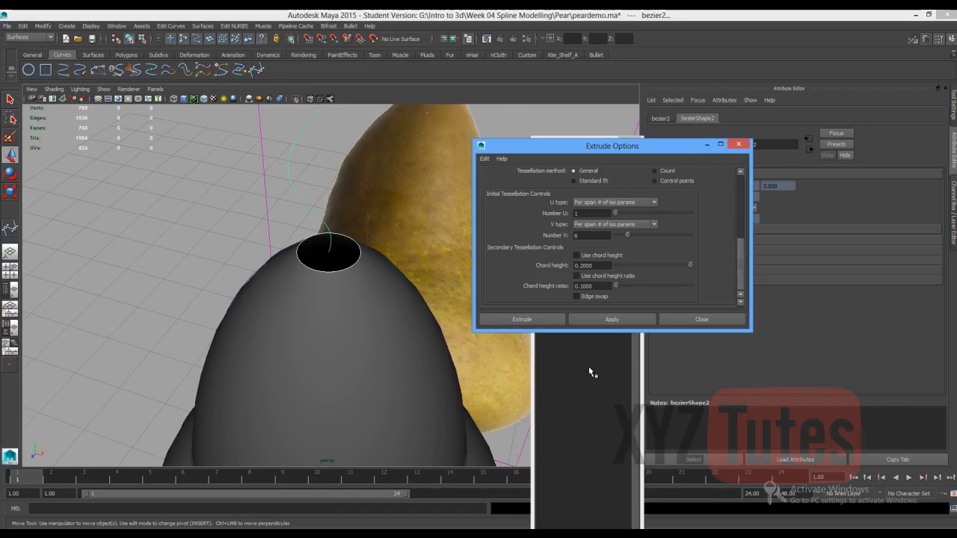
left_click(549, 319)
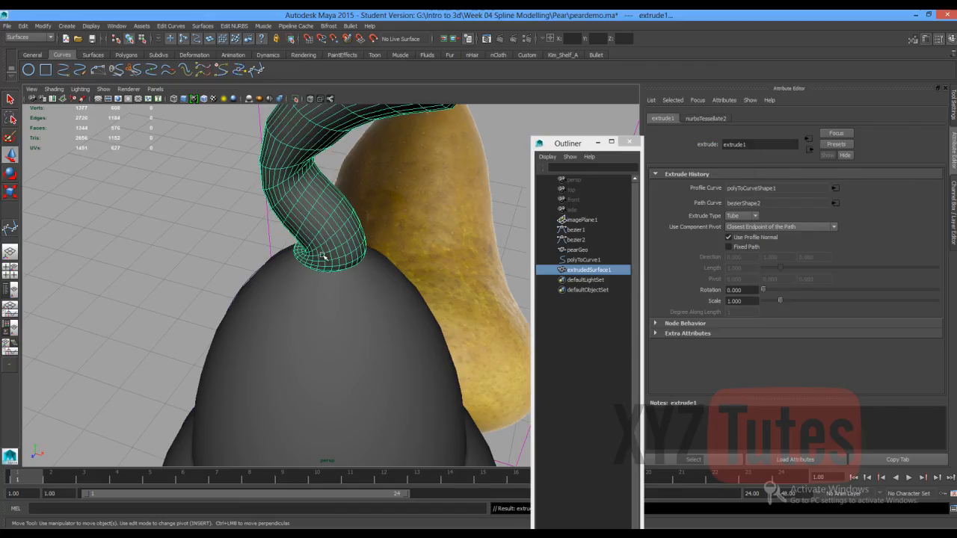
Taper the extruded stem toward its tip by reducing the extrusion's Scale to about 0.145.
scroll(334, 255, "down", 4)
mouse_move(334, 255)
left_mouse_down("alt")
mouse_move(354, 232)
mouse_move(294, 241)
mouse_move(343, 241)
mouse_move(394, 224)
mouse_move(292, 256)
mouse_move(328, 246)
mouse_move(324, 254)
mouse_move(296, 259)
mouse_move(345, 230)
mouse_move(332, 251)
left_mouse_up("alt")
scroll(292, 272, "up", 5)
scroll(339, 245, "down", 6)
scroll(332, 251, "up", 3)
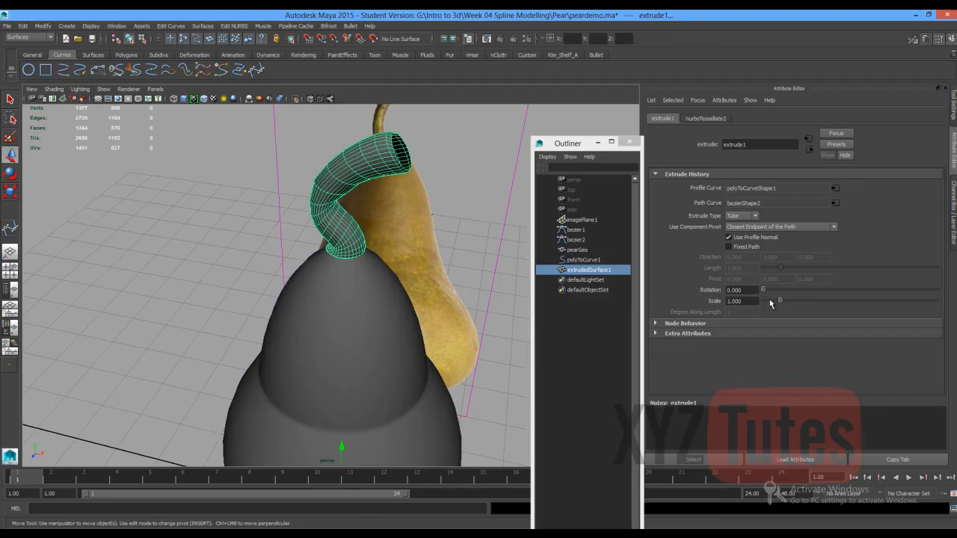
left_click_drag(780, 299, 766, 309)
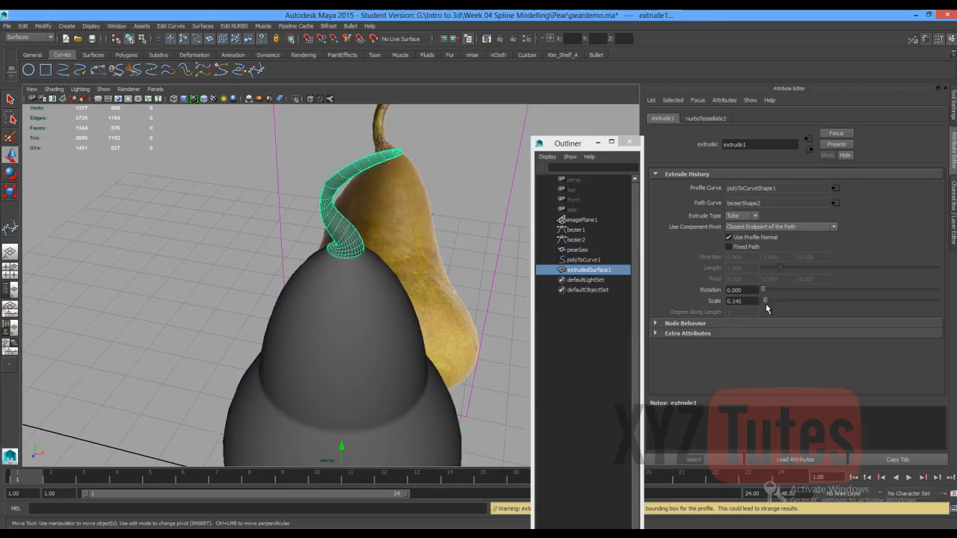
Deselect the tapered stem and save the scene over the existing file.
left_click_drag(316, 213, 281, 267, "alt")
scroll(280, 270, "up", 6)
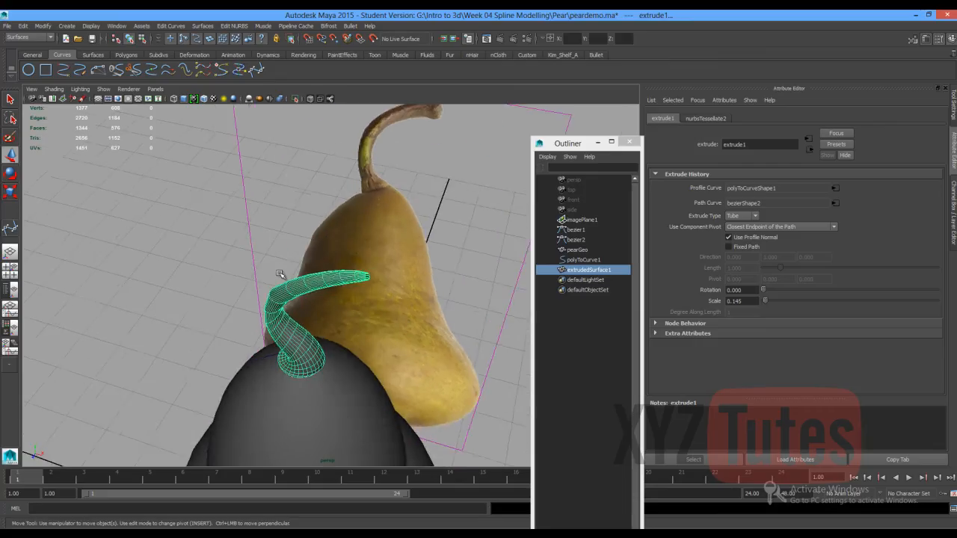
scroll(281, 274, "down", 3)
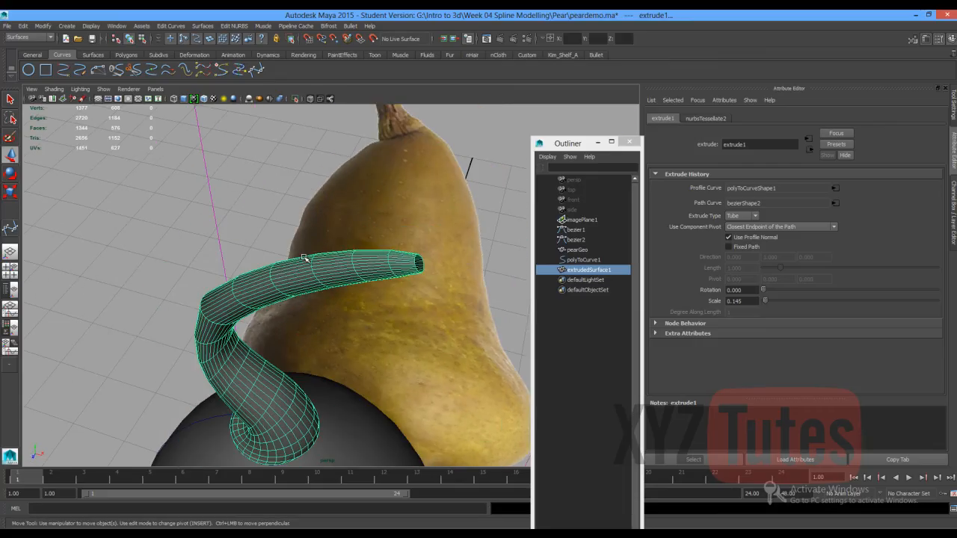
left_click(158, 278)
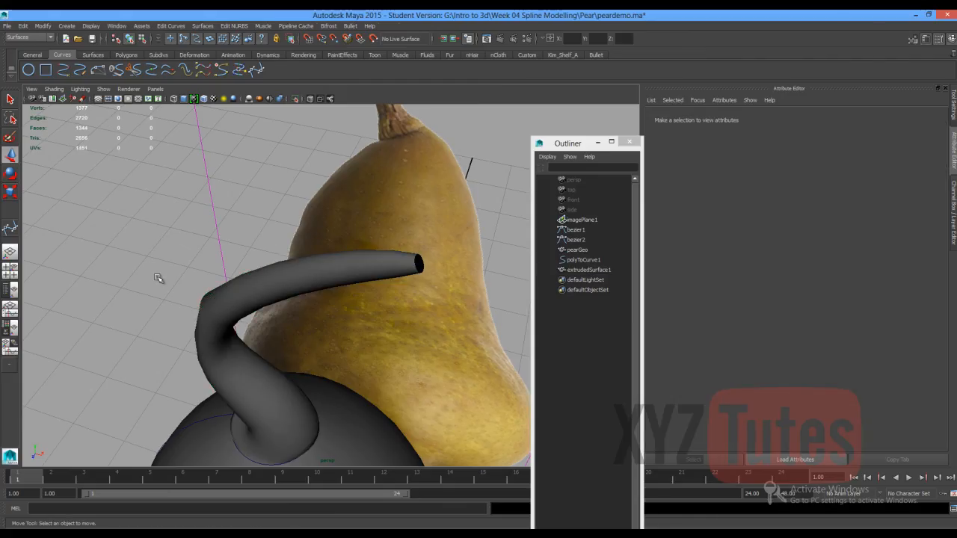
key("q")
key("ctrl+s")
key("Return")
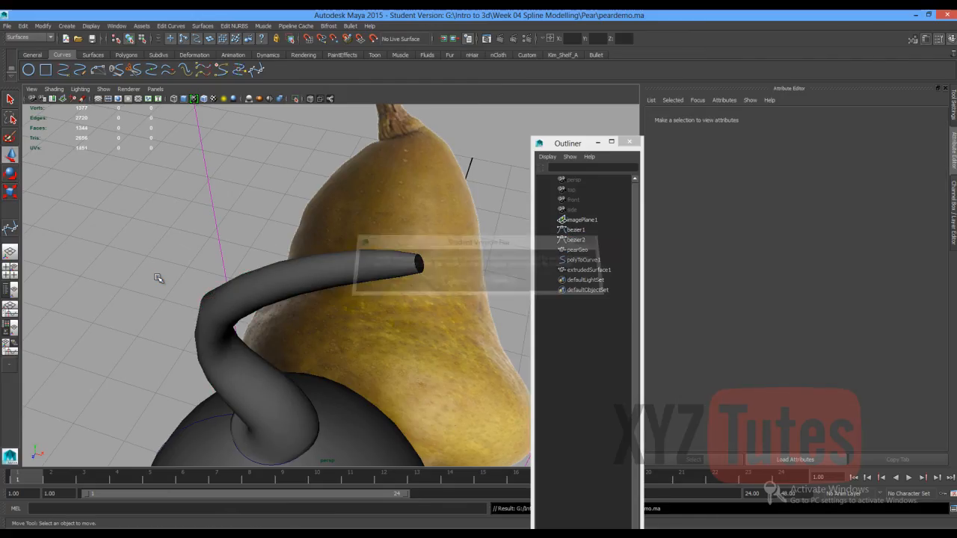
Delete the construction history of the extruded stem mesh.
key("w")
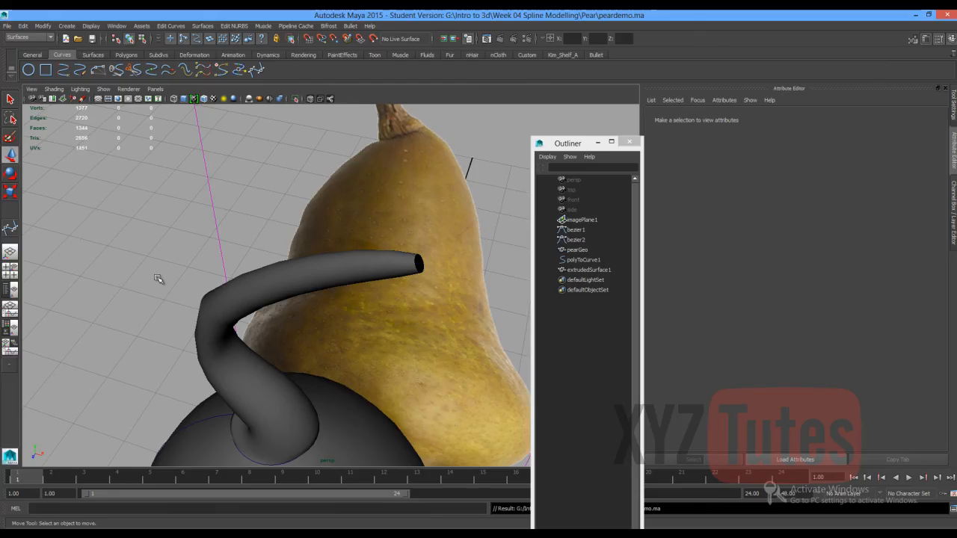
left_click(275, 289)
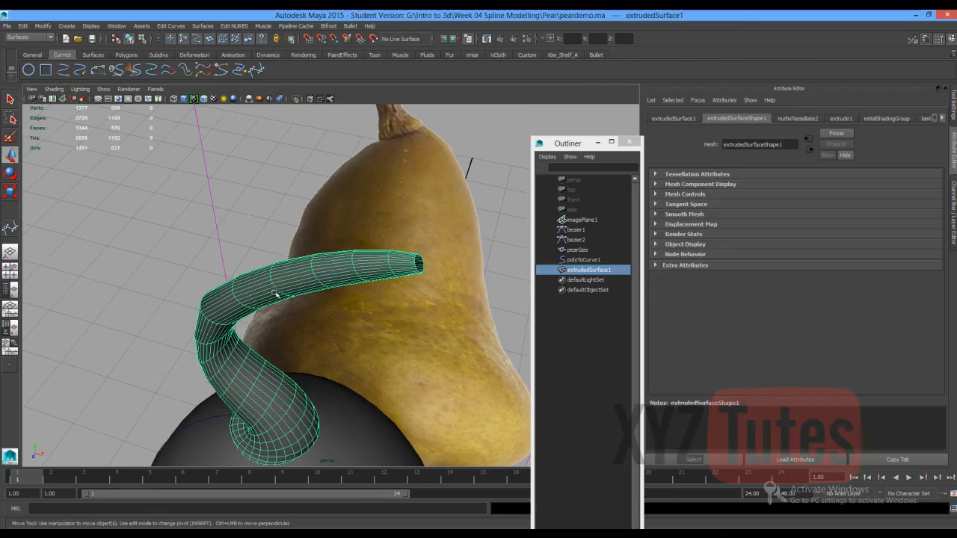
left_click(23, 26)
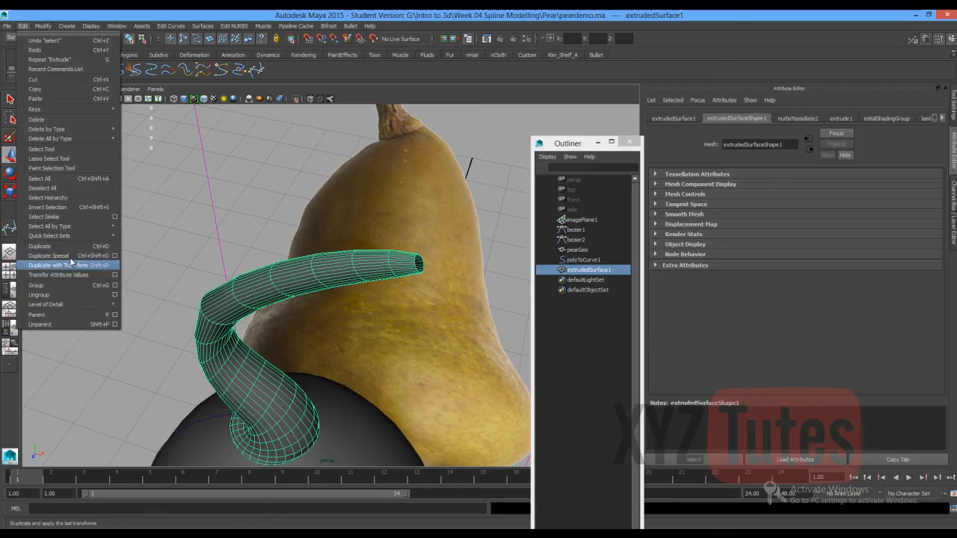
mouse_move(80, 133)
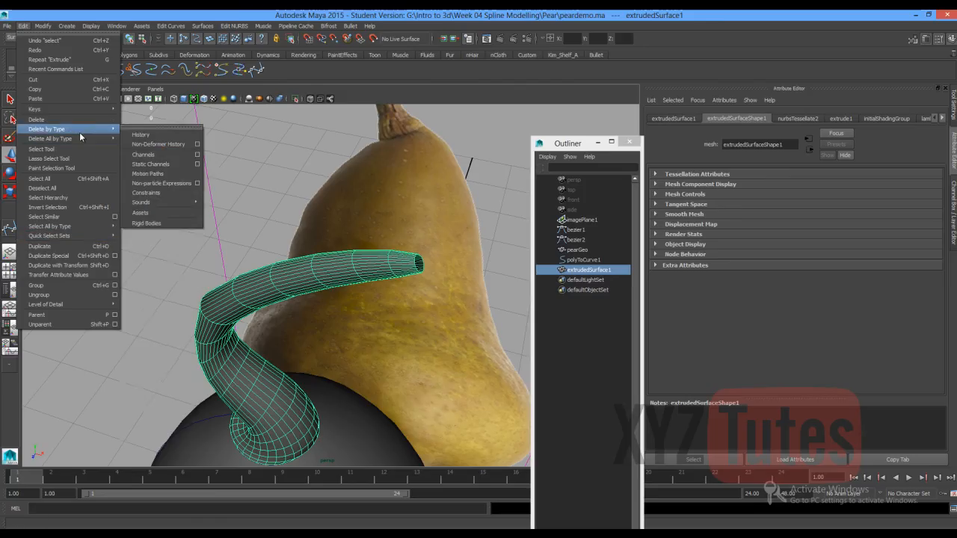
left_click(142, 140)
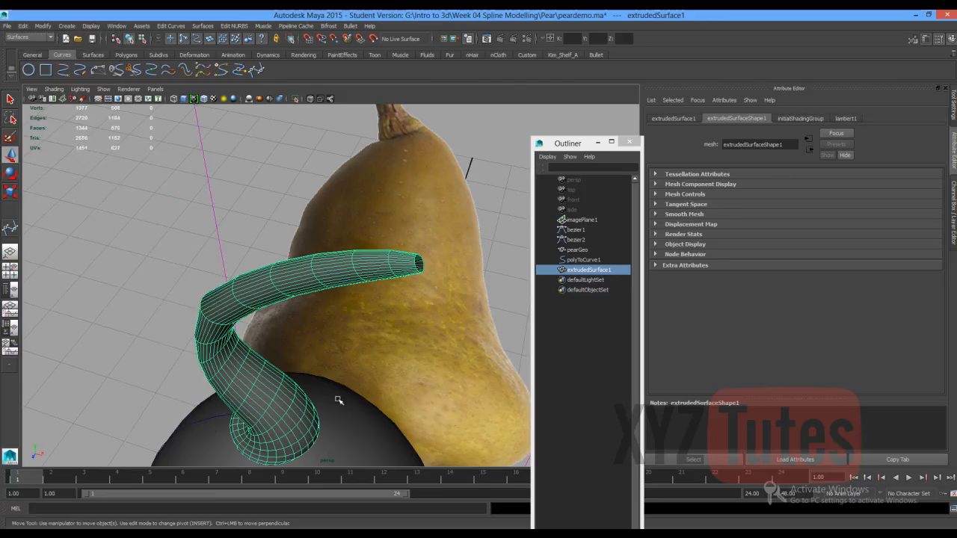
Rename the extruded stem surface to pearStemgeo and deselect it.
left_click(338, 400)
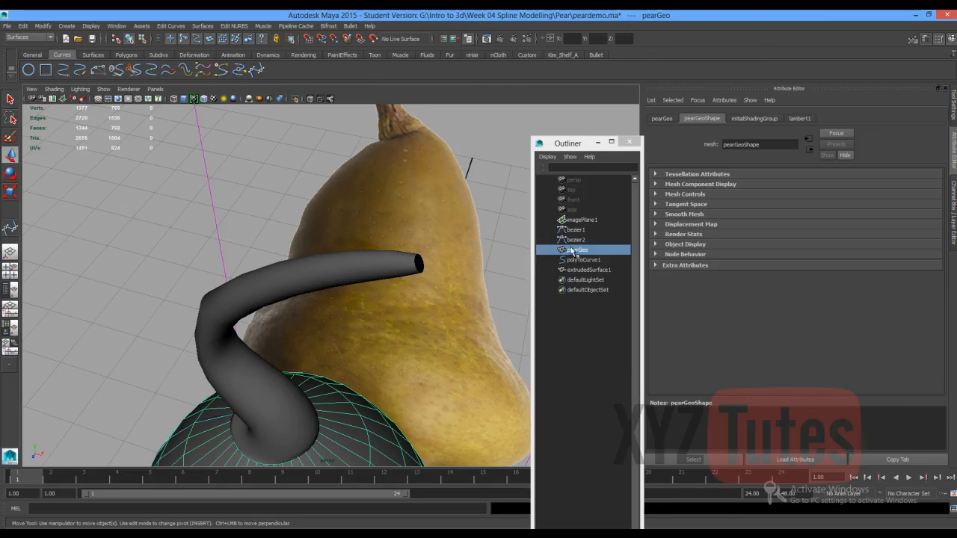
left_click(573, 269)
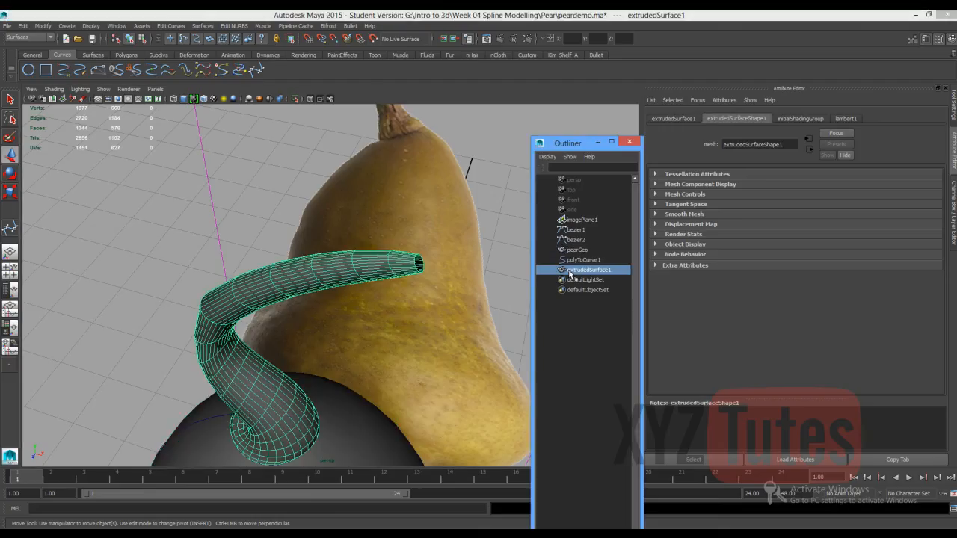
double_click(570, 271)
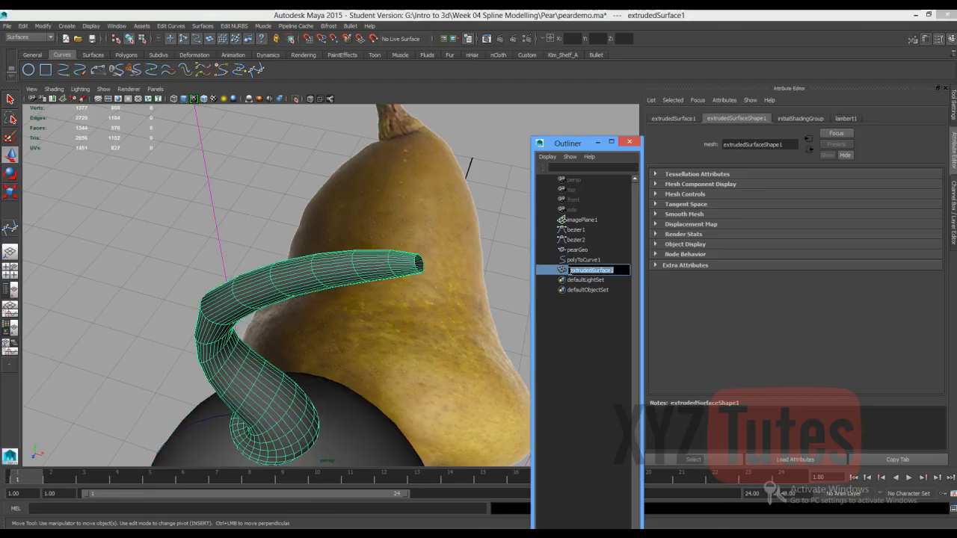
left_click(570, 270)
type("Pear")
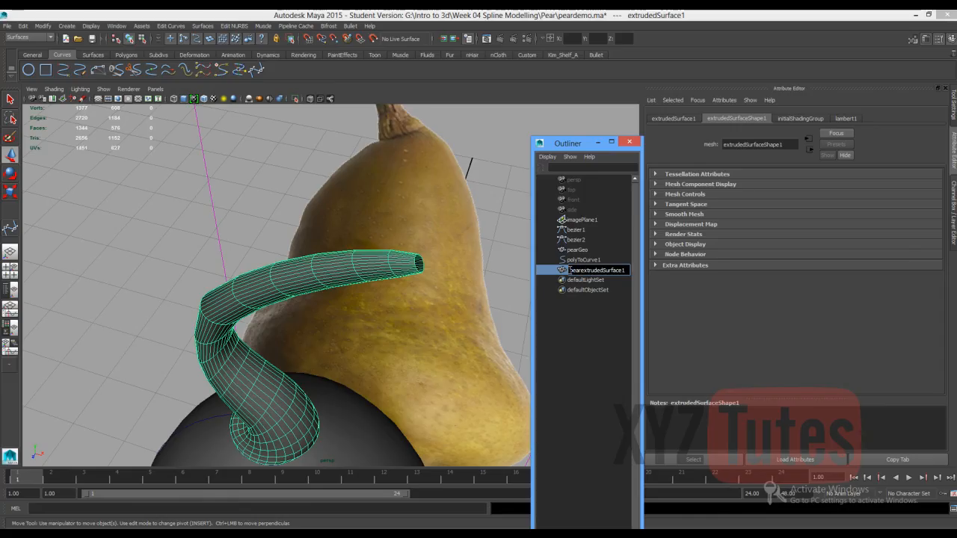
type("Stemgeo")
key("Delete")
key("Delete")
key("Delete")
key("Delete")
key("Delete")
key("Delete")
key("Delete")
key("Delete")
key("Delete")
key("Delete")
key("Delete")
key("Delete")
key("Delete")
key("Delete")
key("Delete")
key("Delete")
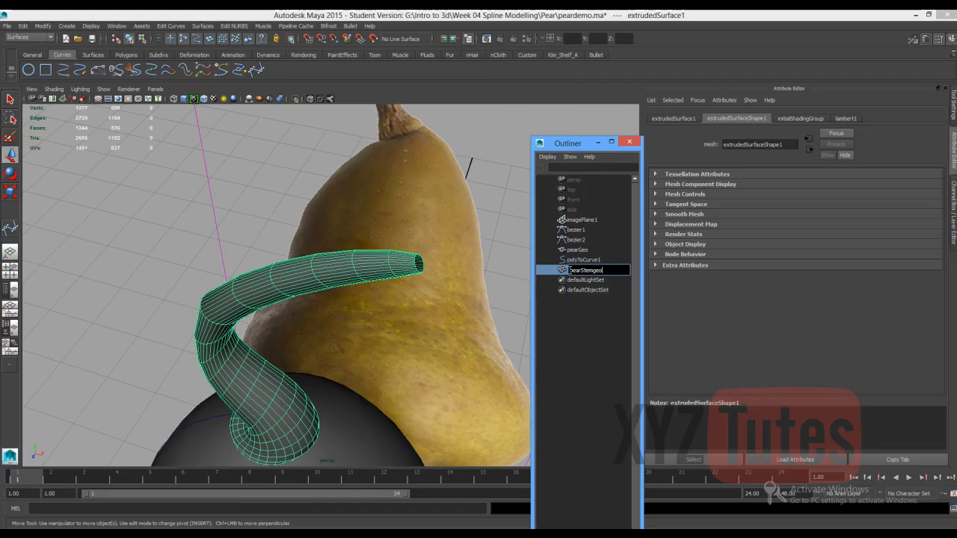
key("Return")
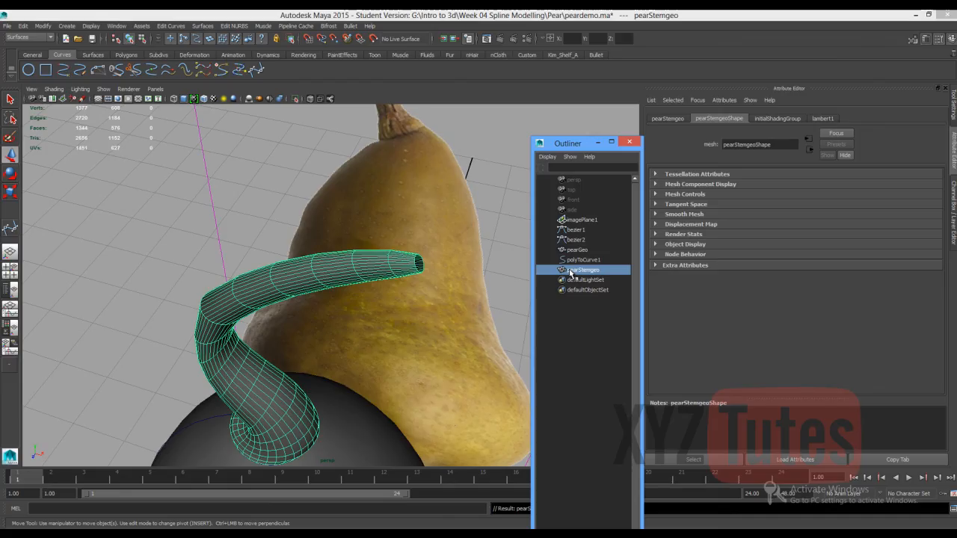
left_click(100, 257)
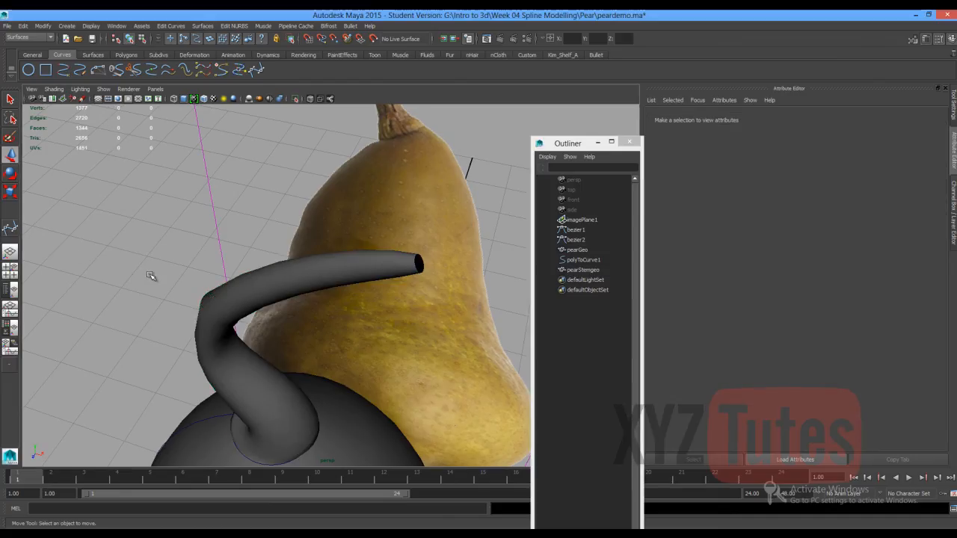
Show wireframe on the shaded models and delete the lower of the tightly spaced edge loops at the pear's waist.
scroll(180, 319, "down", 5)
left_click_drag(179, 319, 197, 285, "alt")
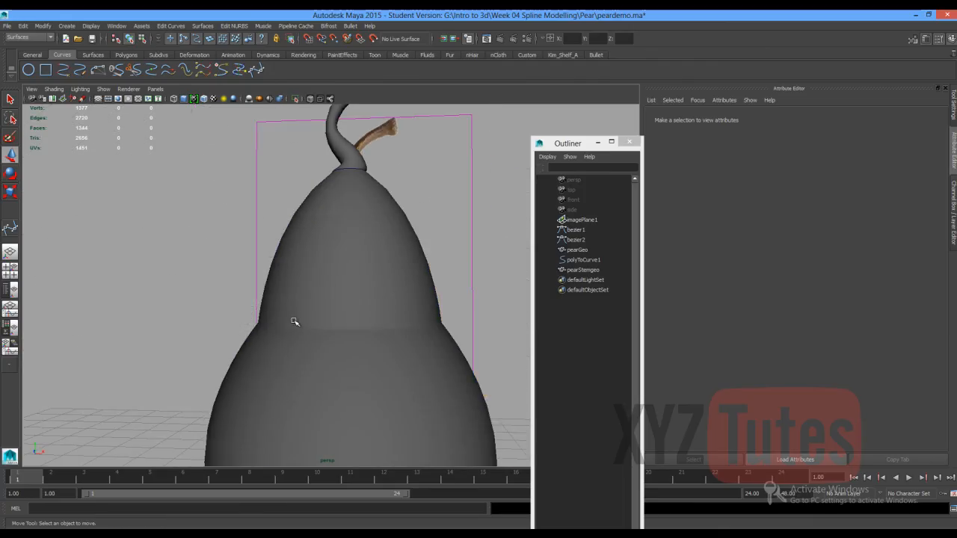
left_click(203, 99)
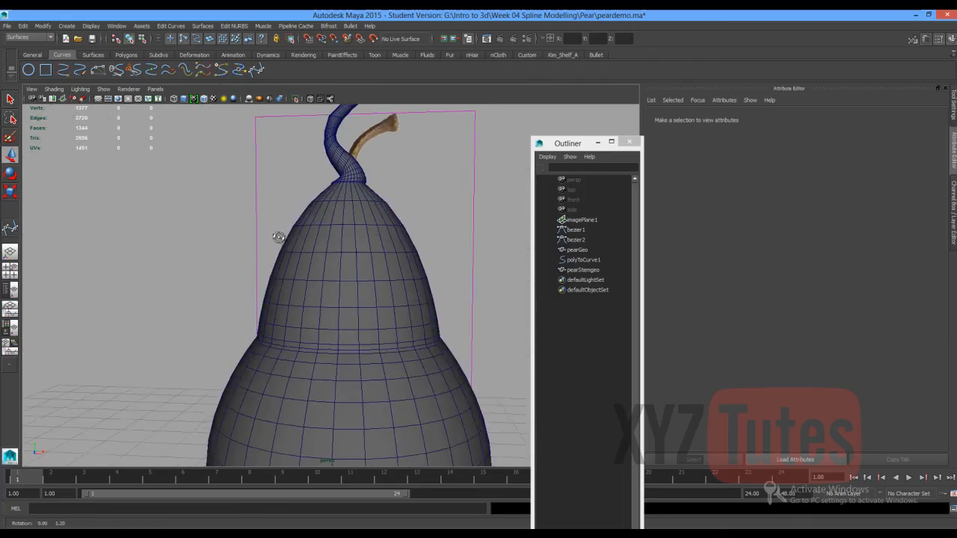
mouse_move(277, 234)
left_mouse_down("alt")
mouse_move(283, 269)
mouse_move(269, 241)
left_mouse_up("alt")
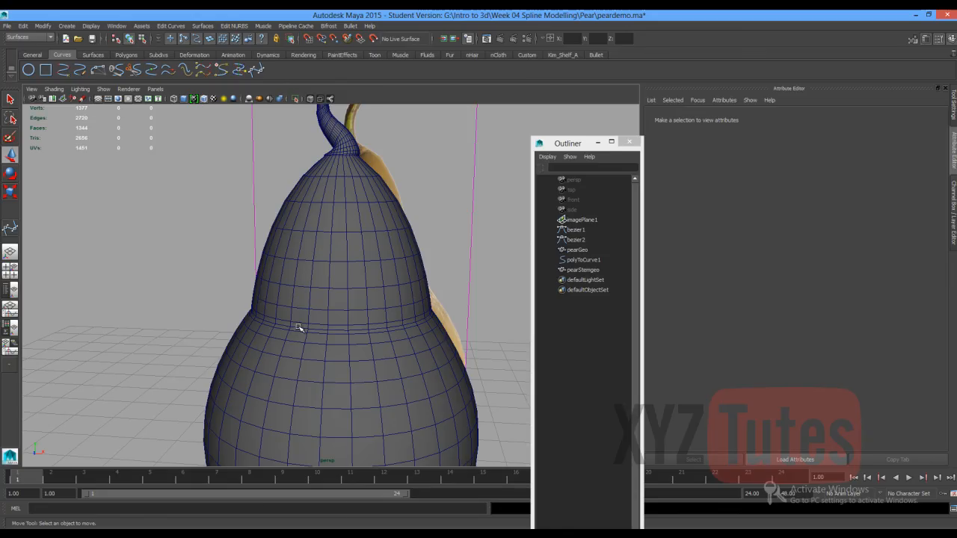
right_click_drag(299, 311, 301, 281)
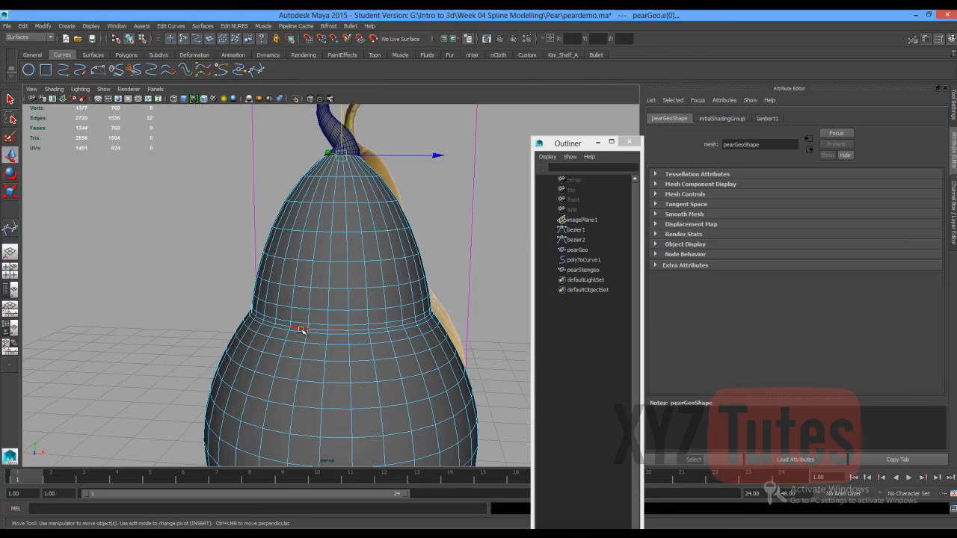
left_click(300, 329)
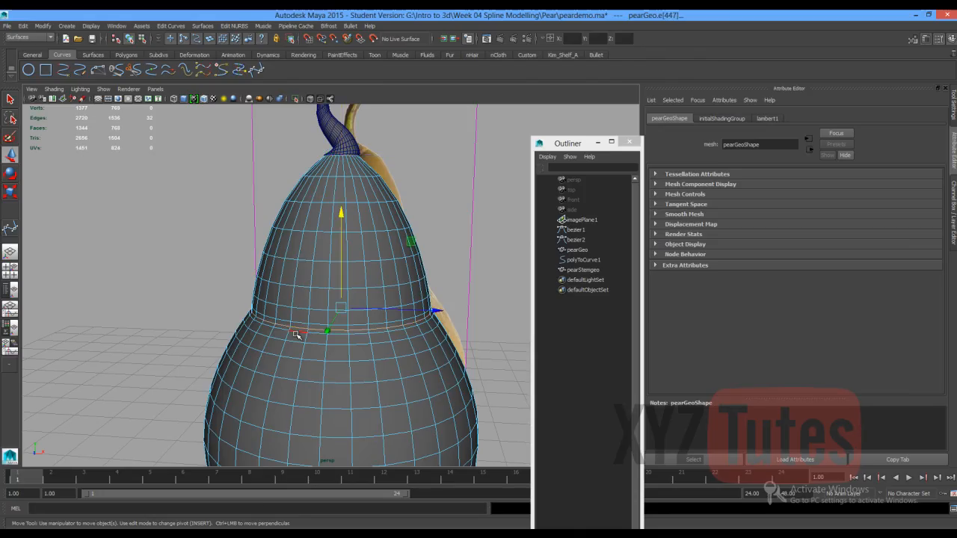
key("Delete")
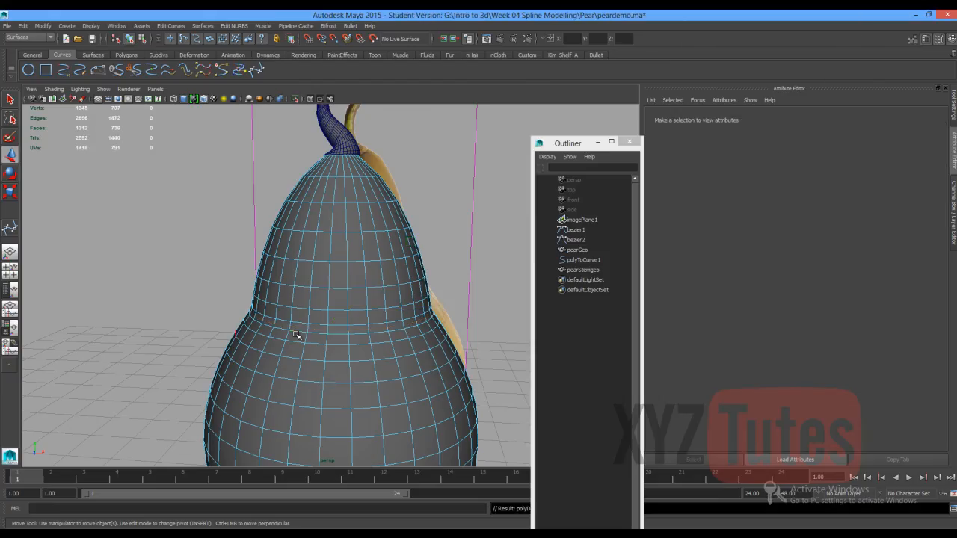
Try moving a triangular face next to the pole at the pear's base, and undo the move.
scroll(274, 291, "down", 5)
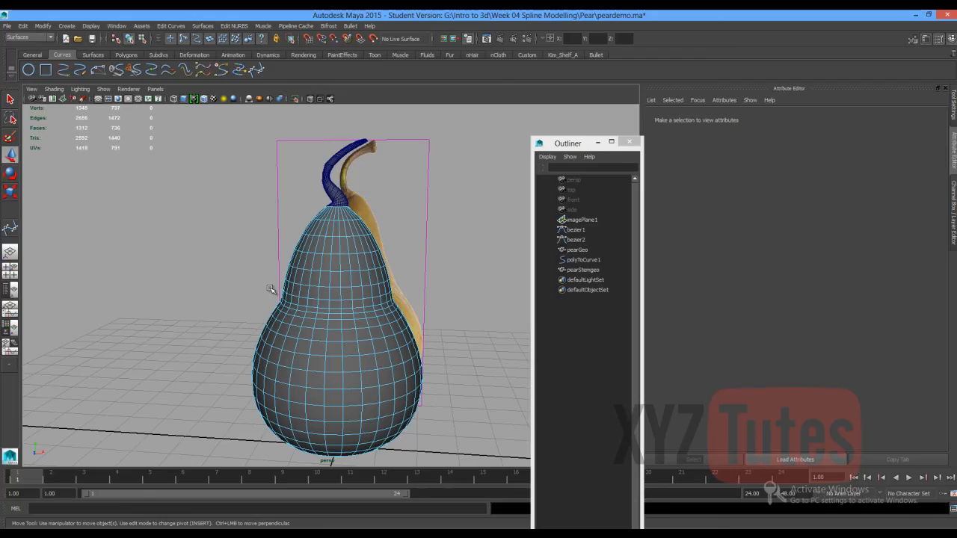
left_click_drag(271, 289, 299, 270, "alt")
scroll(302, 271, "up", 5)
scroll(302, 271, "up", 3)
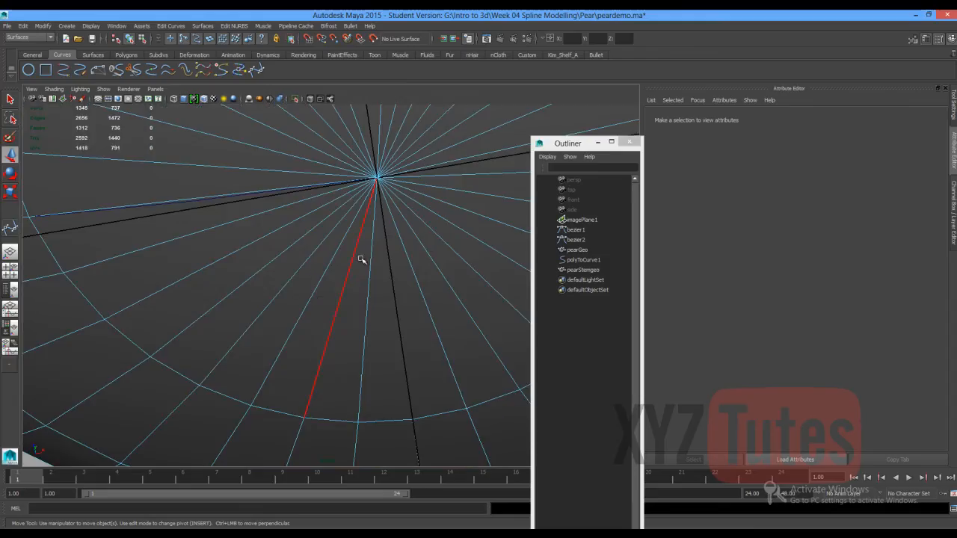
right_click_drag(359, 258, 388, 284)
scroll(388, 284, "down", 5)
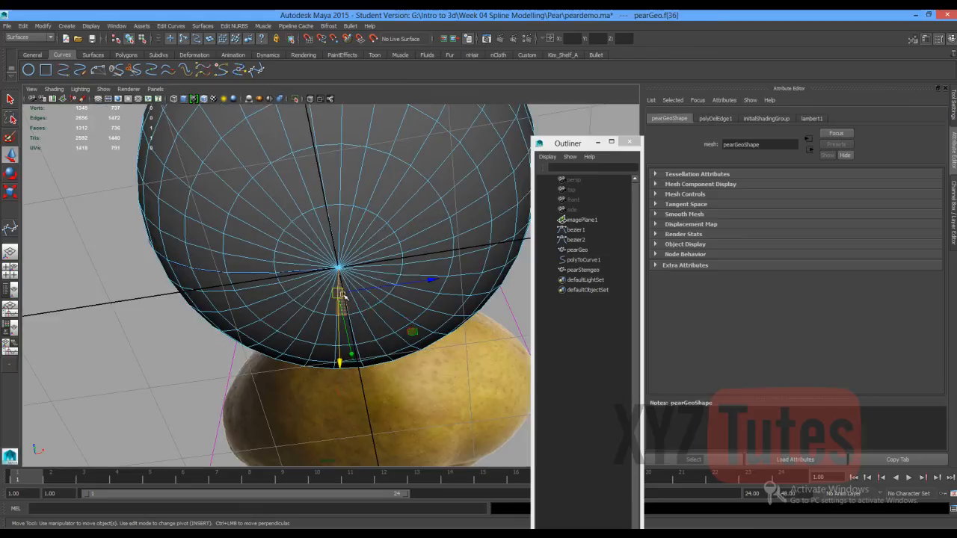
left_click_drag(340, 291, 341, 319)
key("ctrl+z")
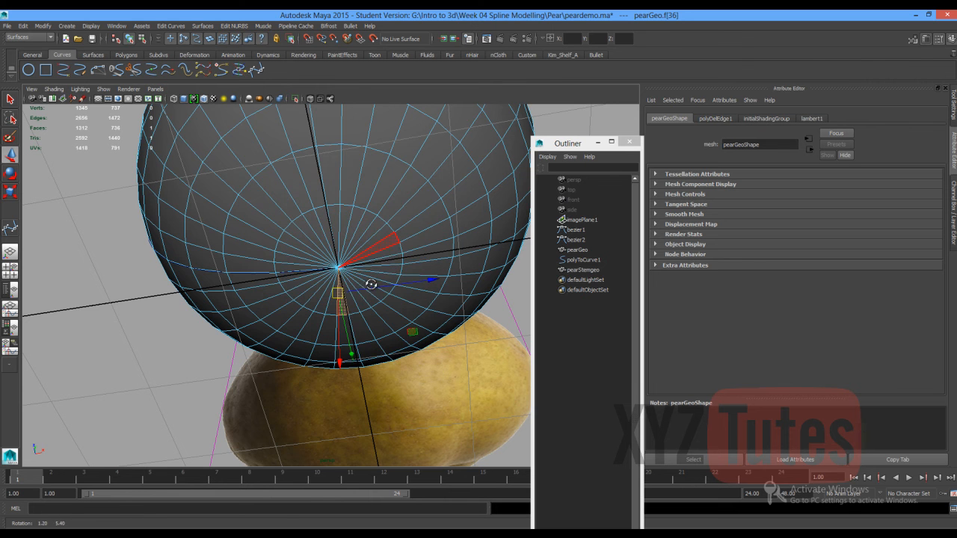
Select the pole vertex at the centre of the pear's base and merge it with Merge Components to Center from the Polygons menu set.
left_click_drag(367, 279, 354, 320, "alt")
middle_click_drag(354, 319, 353, 288, "alt")
left_click_drag(354, 288, 337, 329, "alt")
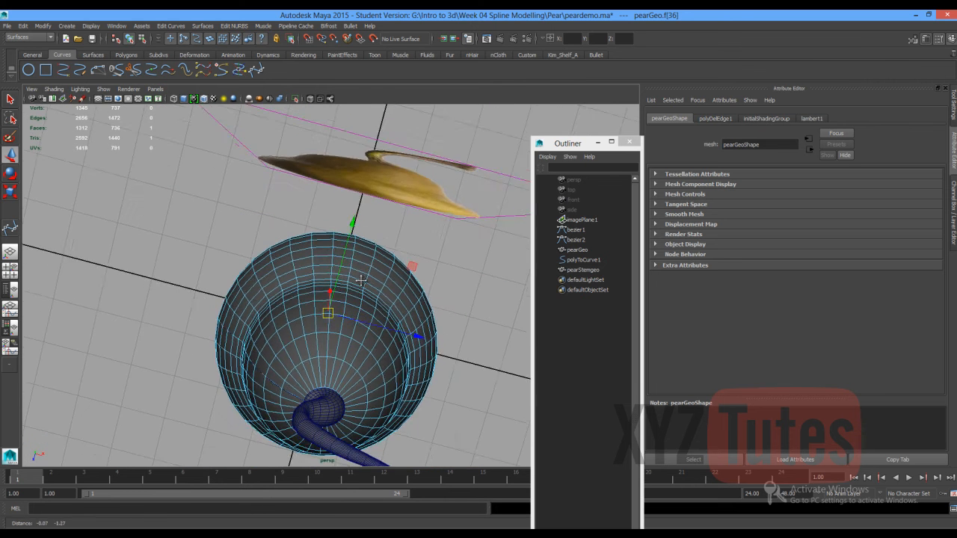
scroll(331, 342, "up", 10)
middle_click_drag(334, 344, 335, 282, "alt")
left_click_drag(336, 281, 384, 34, "alt")
scroll(331, 281, "up", 3)
right_click(338, 286)
right_click_drag(339, 286, 314, 278)
left_click(337, 283)
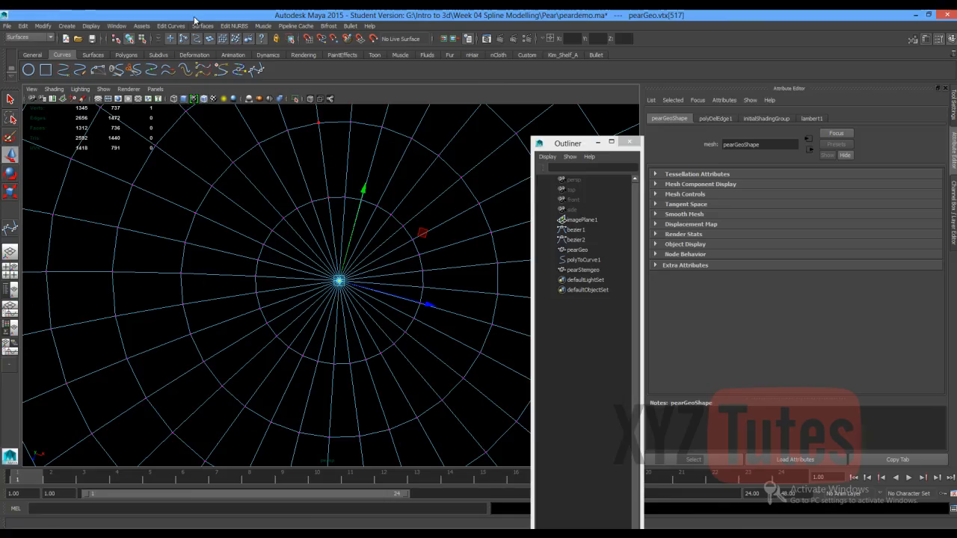
left_click(51, 38)
left_click(33, 55)
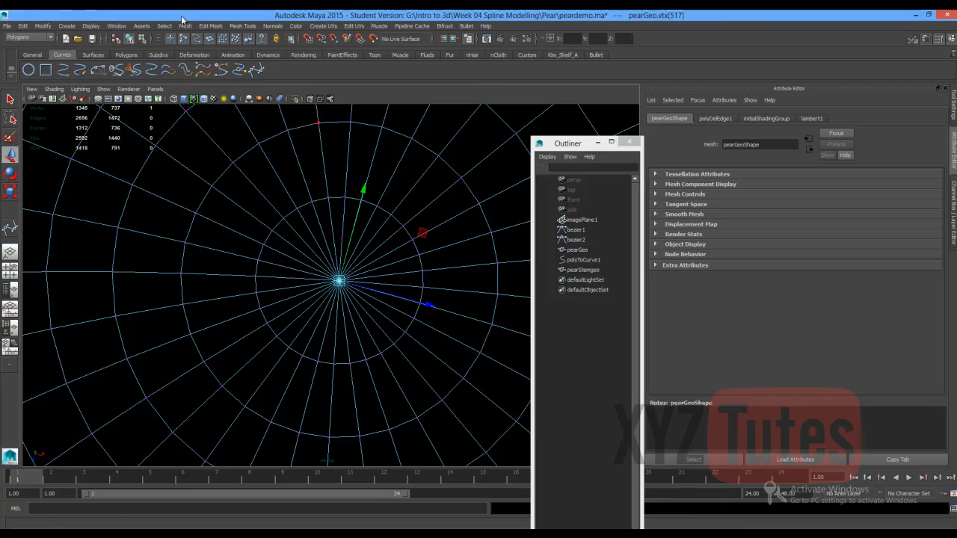
left_click(204, 27)
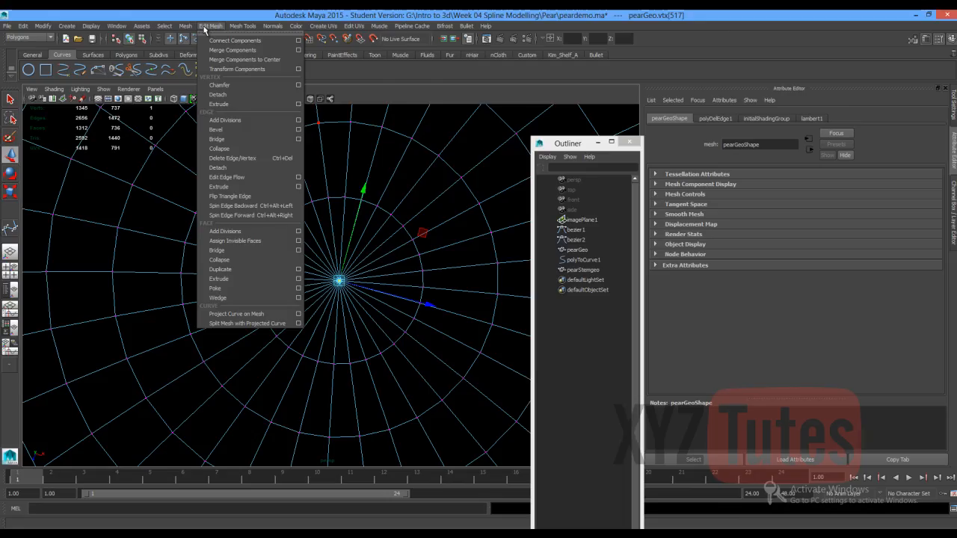
left_click(245, 63)
Return the pear body to object mode and deselect everything.
scroll(270, 210, "down", 5)
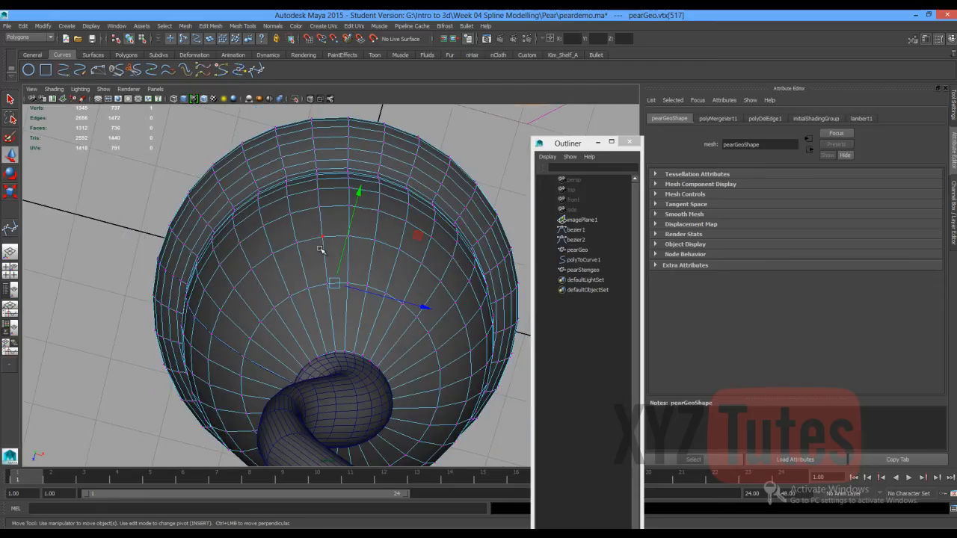
left_click_drag(320, 249, 81, 219, "alt")
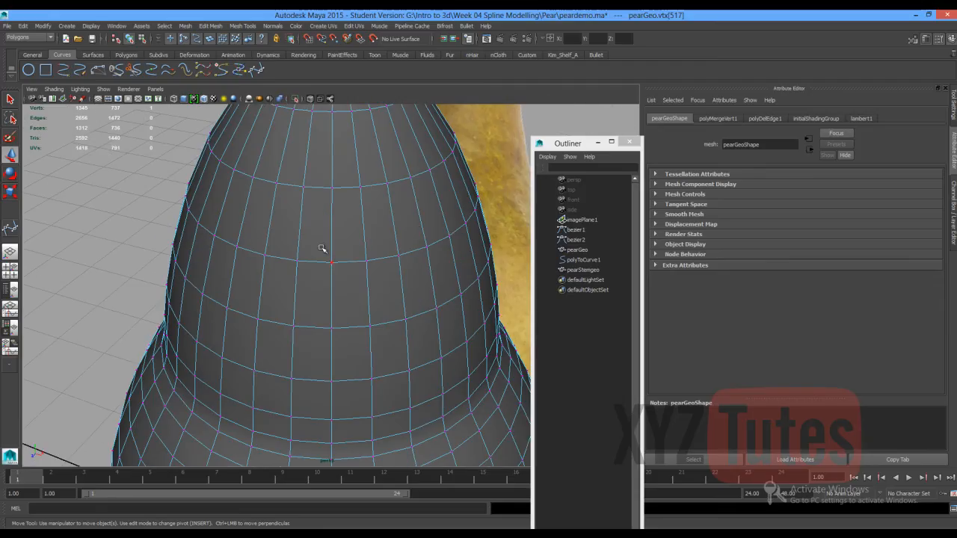
right_click_drag(277, 211, 322, 193)
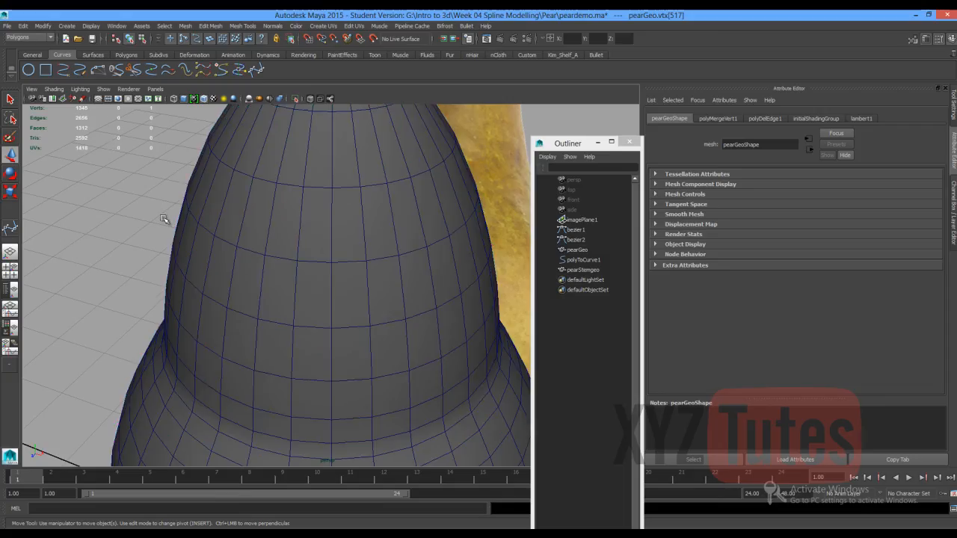
left_click(160, 217)
scroll(153, 214, "down", 6)
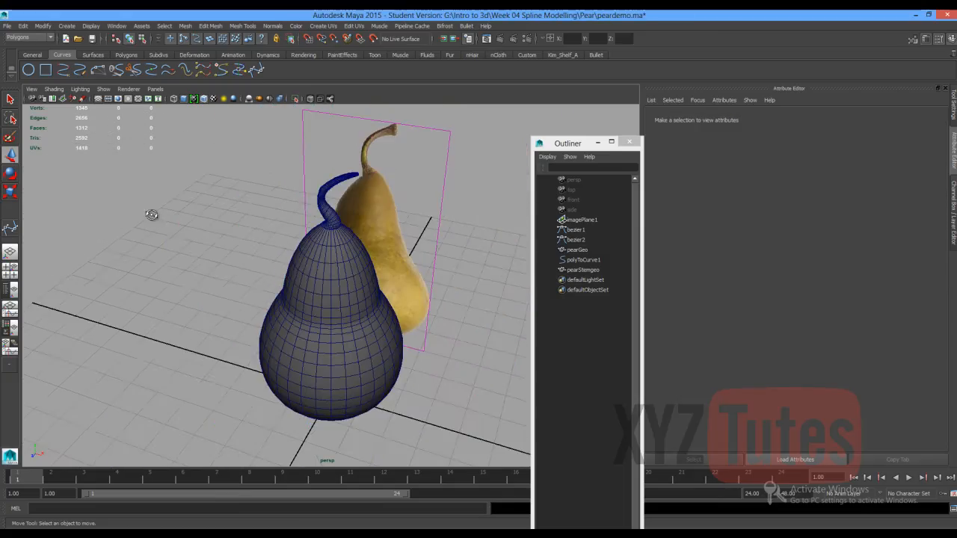
left_click_drag(151, 214, 202, 234, "alt")
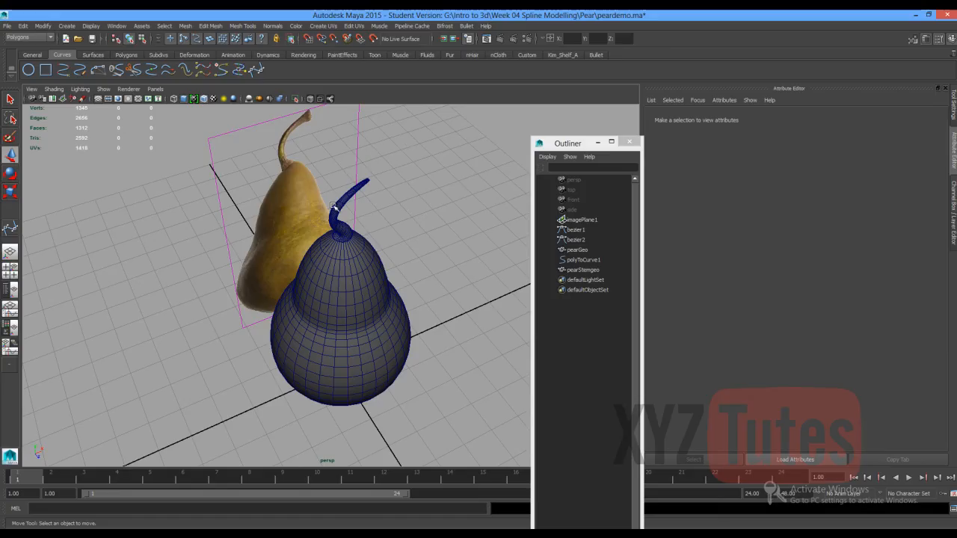
Inspect the stem and the top of the pear from several angles against the reference image.
middle_click_drag(358, 192, 349, 224, "alt")
scroll(349, 224, "up", 5)
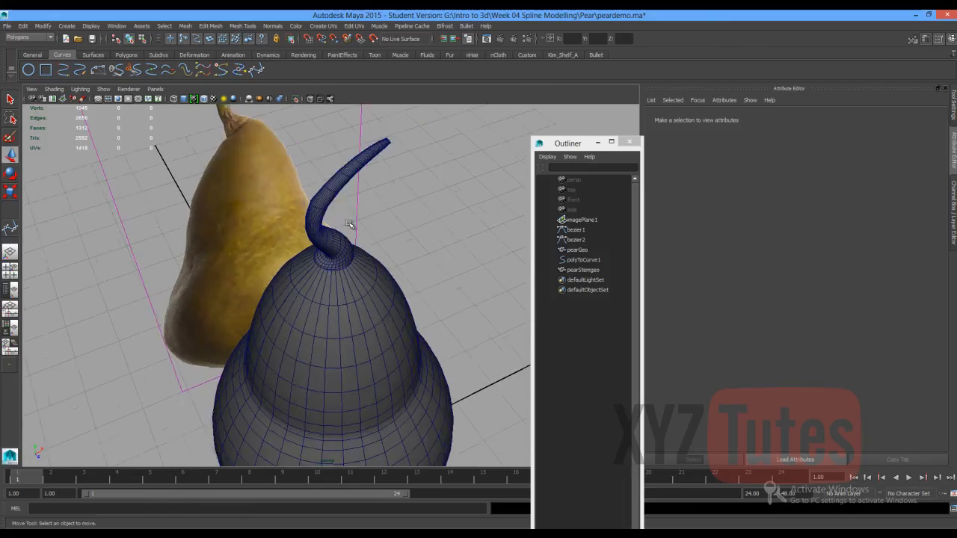
left_click_drag(352, 210, 323, 247, "alt")
scroll(301, 201, "down", 2)
middle_click_drag(318, 218, 347, 272, "alt")
scroll(357, 248, "down", 1)
scroll(358, 246, "down", 2)
scroll(357, 246, "down", 2)
scroll(359, 246, "up", 2)
scroll(367, 239, "up", 1)
scroll(347, 272, "down", 3)
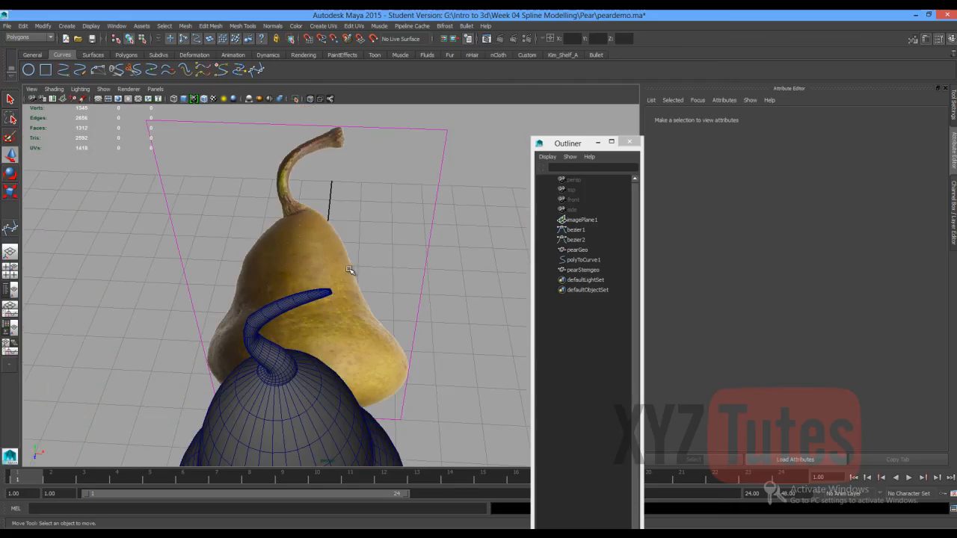
Select the border edge loop at the stem's open tip and scale it up into a flare.
scroll(317, 301, "up", 5)
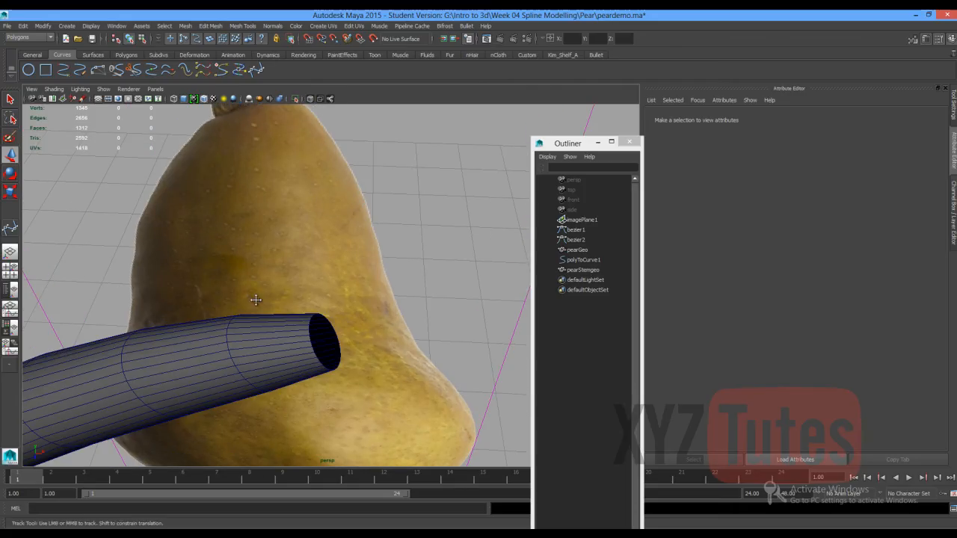
left_click_drag(256, 300, 296, 276, "alt")
right_click_drag(486, 202, 491, 173)
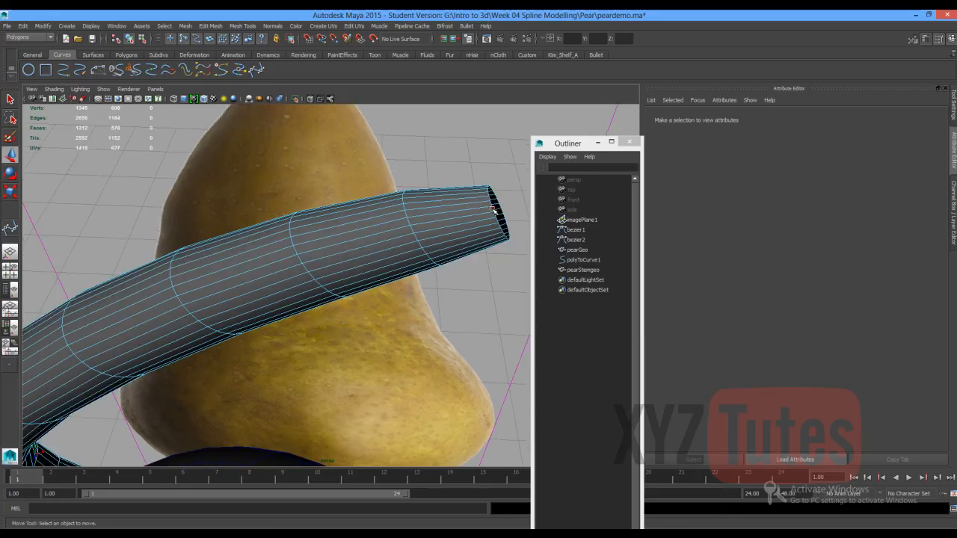
double_click(493, 209)
scroll(493, 209, "down", 5)
key("e")
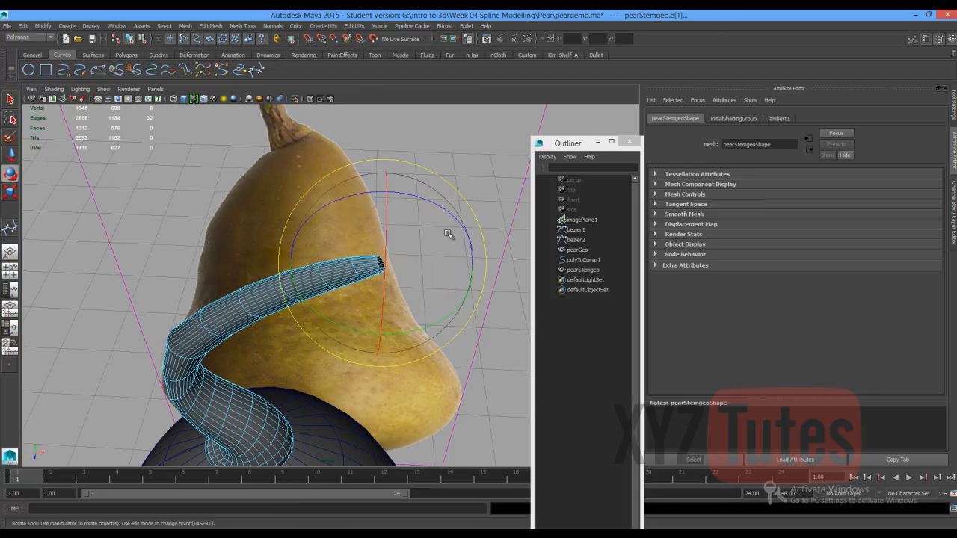
key("r")
left_click_drag(382, 265, 357, 219)
scroll(406, 259, "down", 5)
scroll(382, 234, "up", 4)
Enlarge the stem tip further using soft selection with its falloff narrowed to the last sections, and turn soft selection off.
key("b")
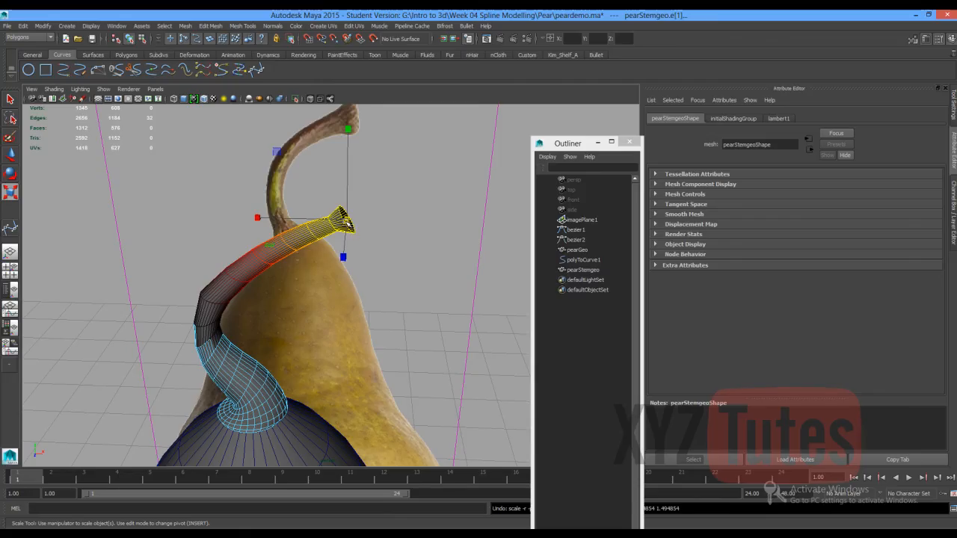
key("b")
left_click_drag(346, 221, 399, 222)
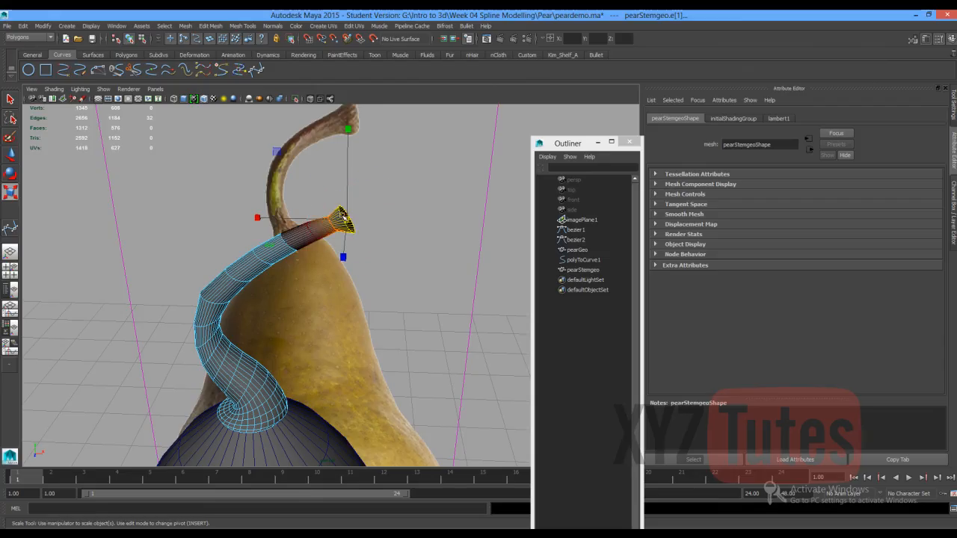
left_click_drag(341, 215, 359, 189)
left_click(323, 206)
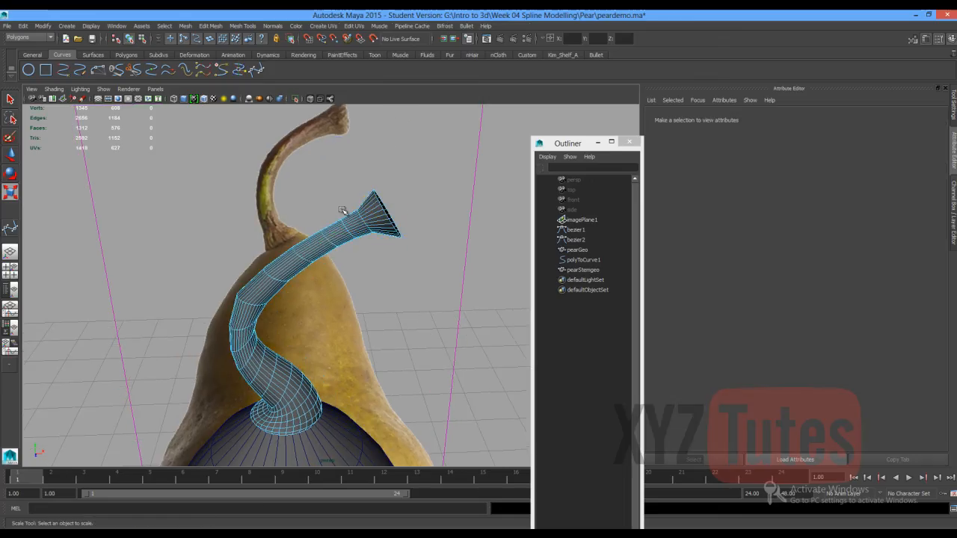
left_click(376, 208)
key("b")
Insert an edge loop around the flared stem end close to its rim, using the relative distance from edge setting.
left_click_drag(406, 221, 354, 231, "alt")
left_click_drag(200, 247, 394, 215, "alt")
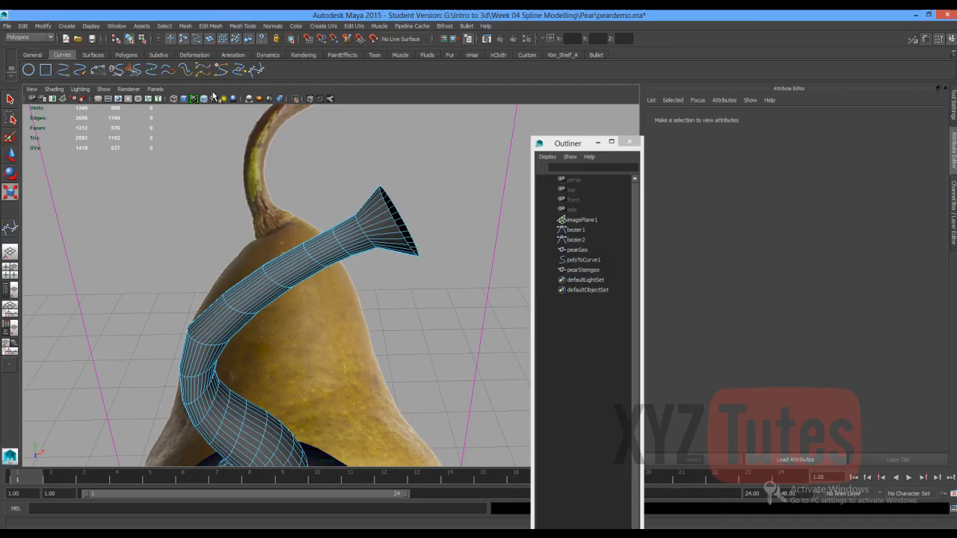
left_click(211, 26)
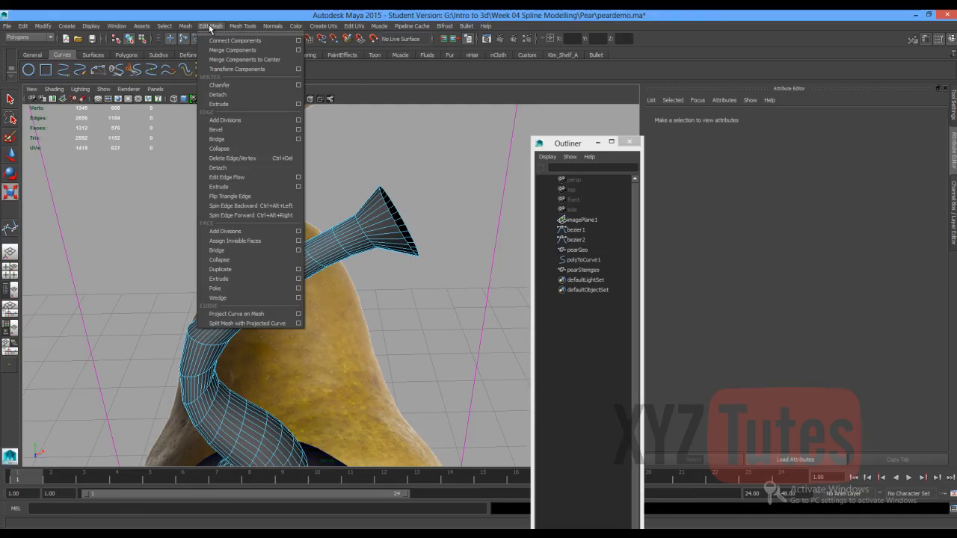
mouse_move(185, 29)
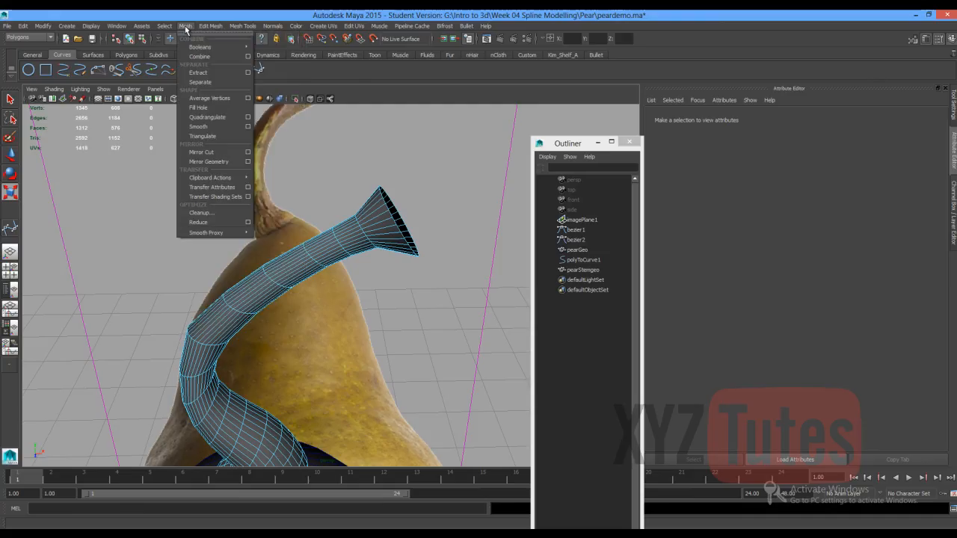
mouse_move(238, 30)
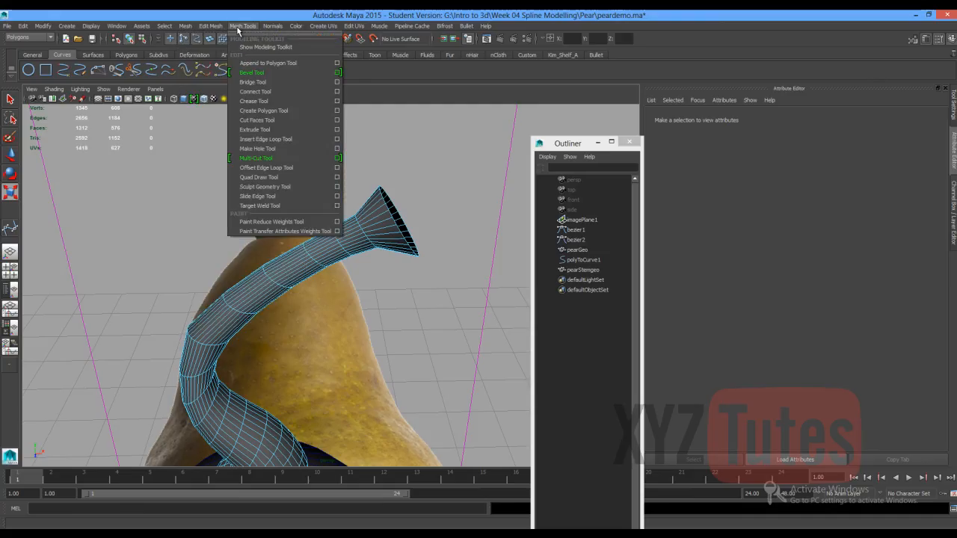
left_click(291, 140)
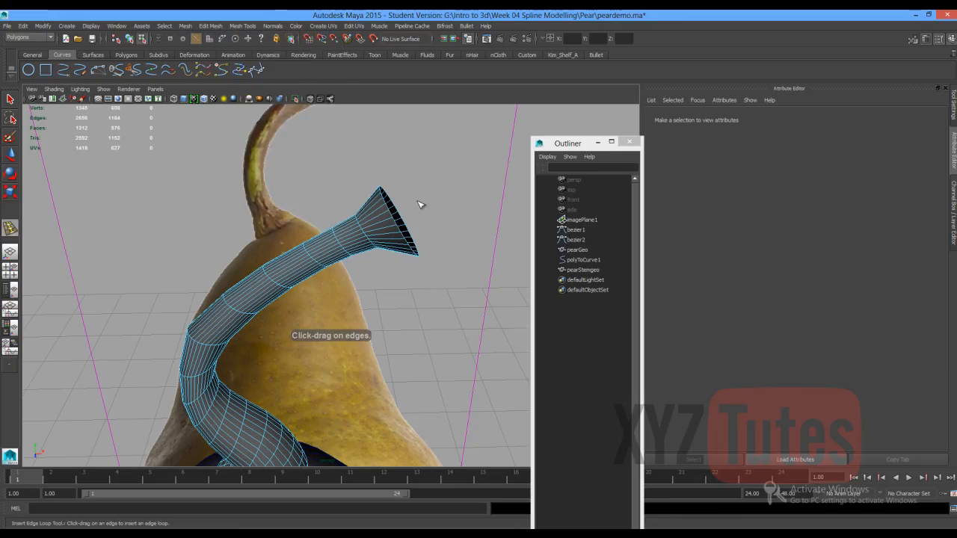
left_click(953, 108)
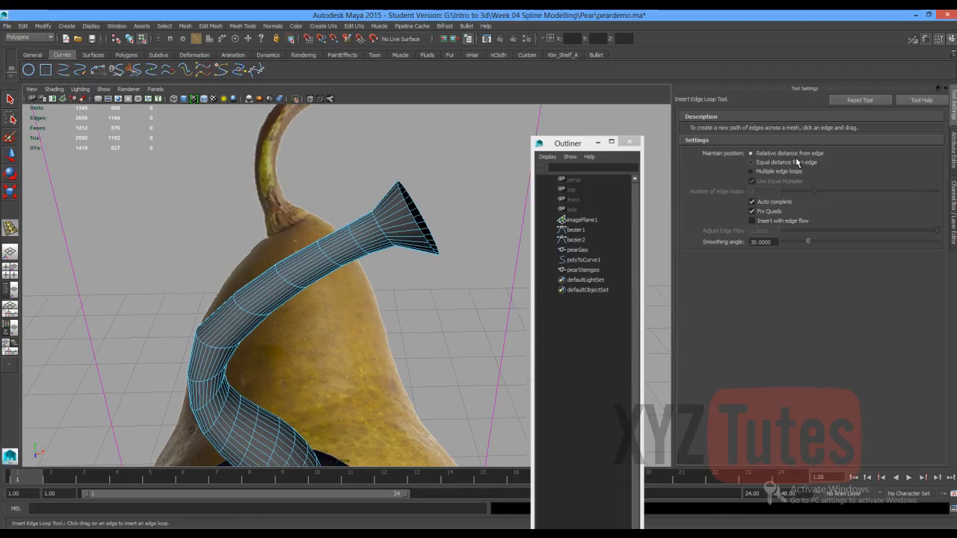
left_click(405, 213)
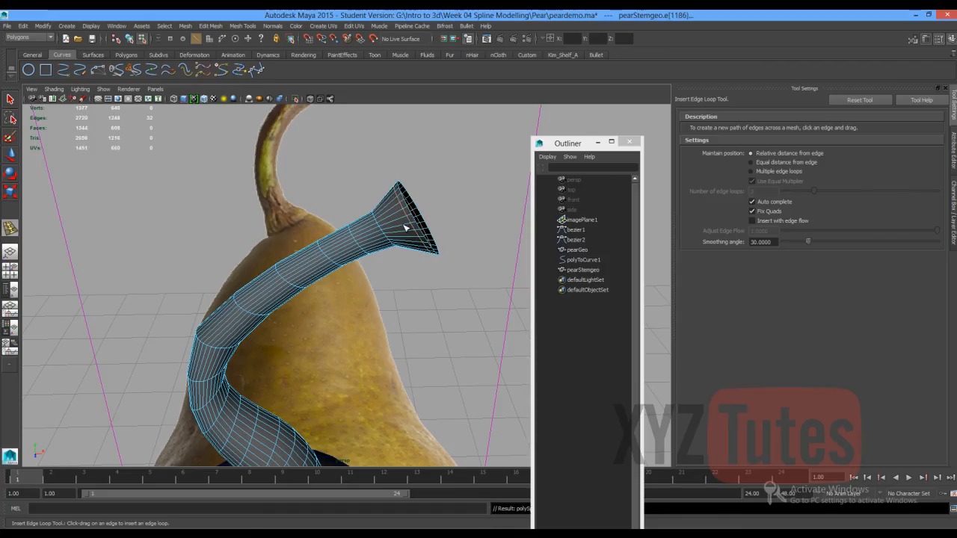
key("q")
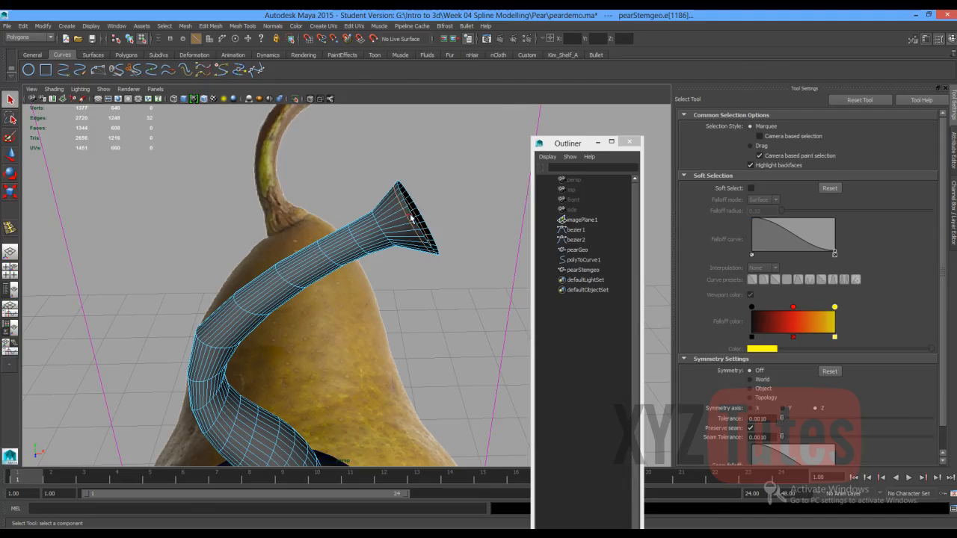
Close the stem's open tip by converting its rim edge loop to vertices and merging them to the center.
left_click(409, 213)
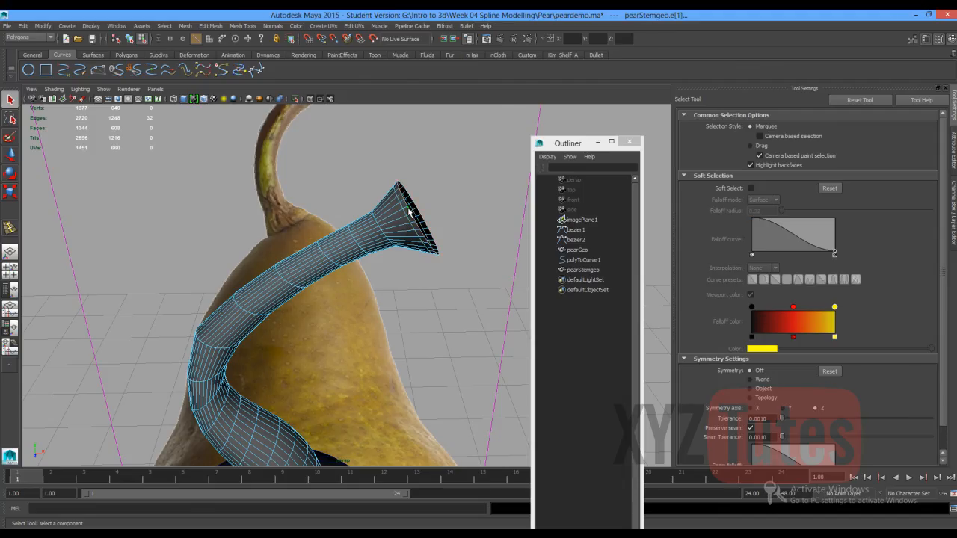
left_click(163, 26)
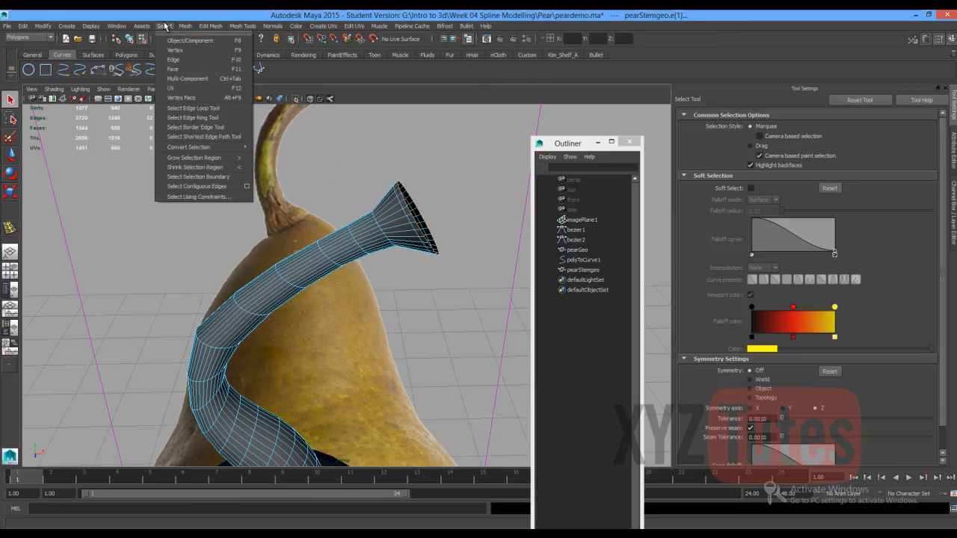
mouse_move(189, 148)
left_click(276, 153)
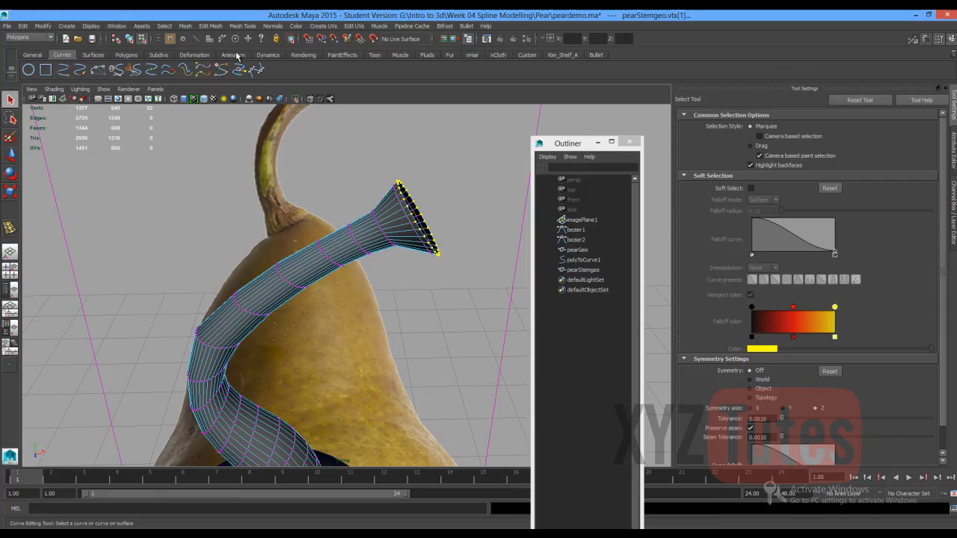
left_click(216, 27)
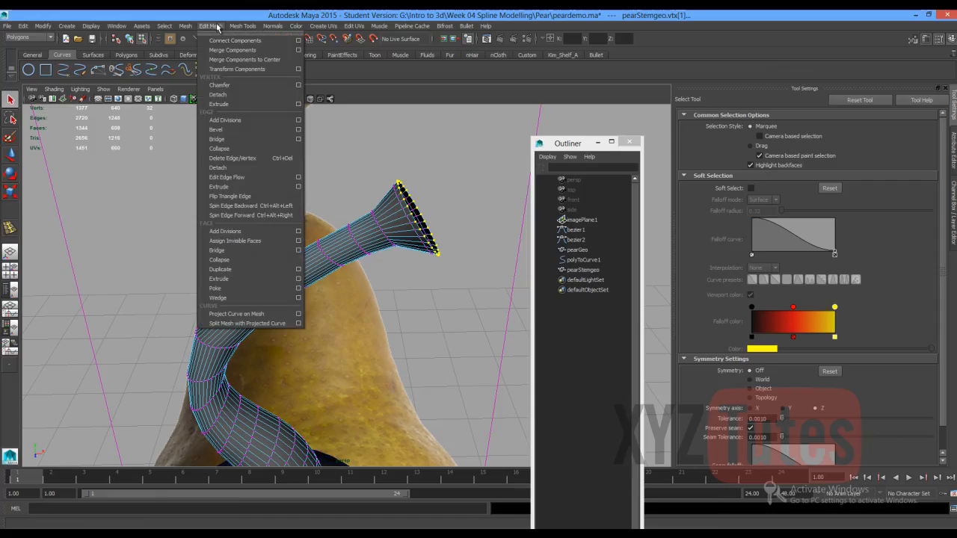
left_click(227, 61)
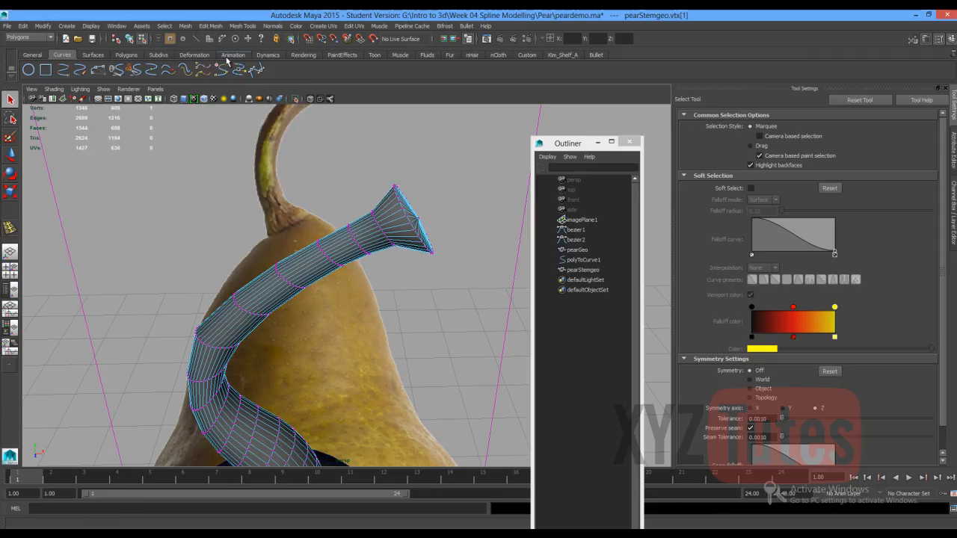
Move the centre vertex of the stem's end cap slightly inward along its averaged normal.
left_click_drag(314, 177, 243, 240, "alt")
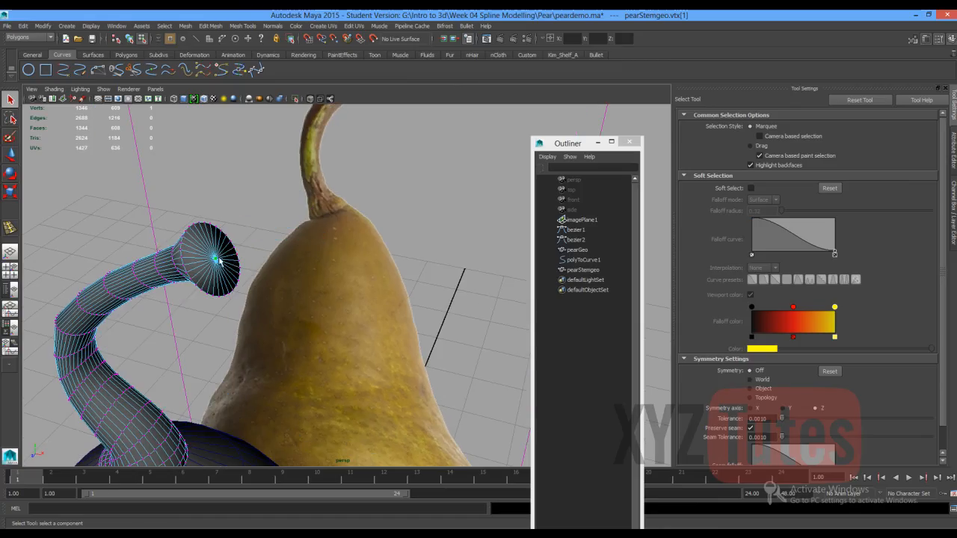
right_click_drag(214, 259, 221, 264)
left_click(236, 181)
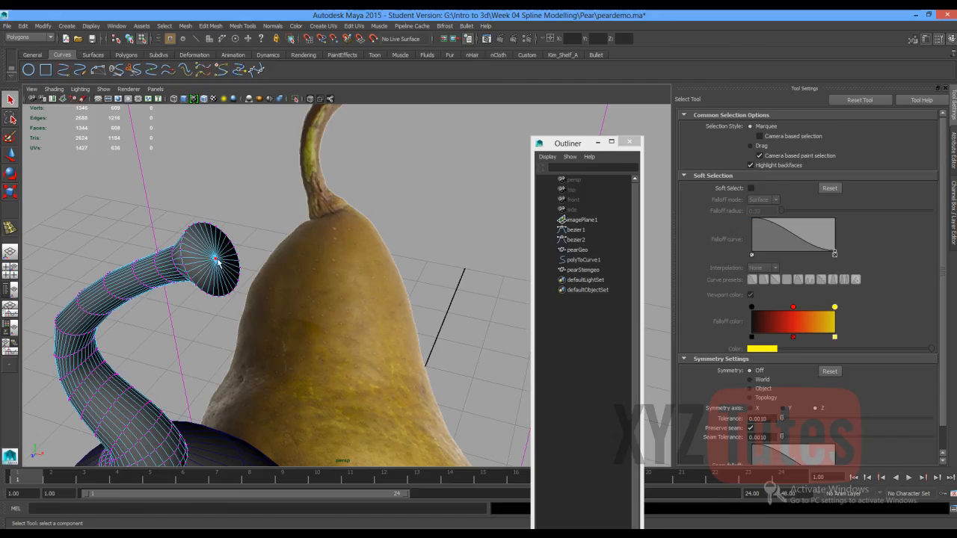
left_click(215, 260)
key("w")
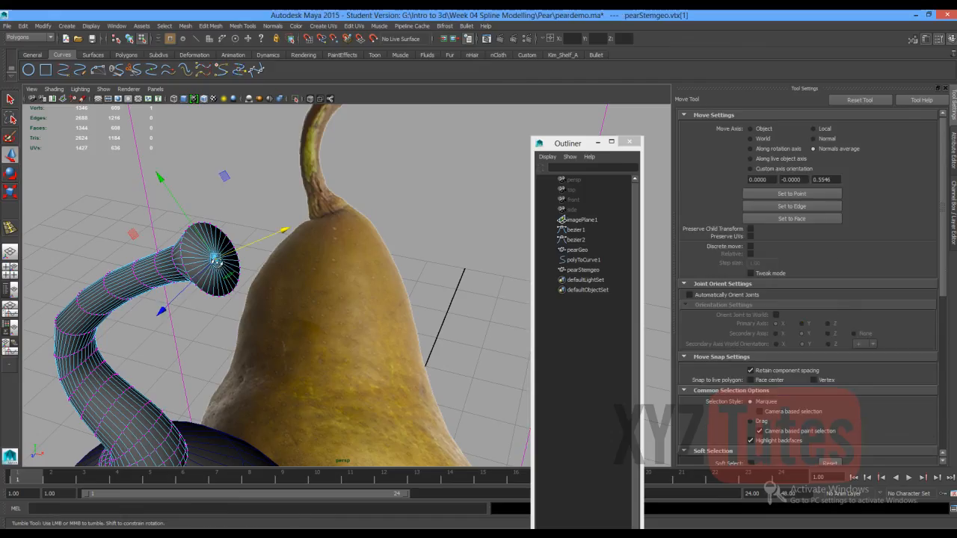
left_click_drag(215, 261, 201, 287, "alt")
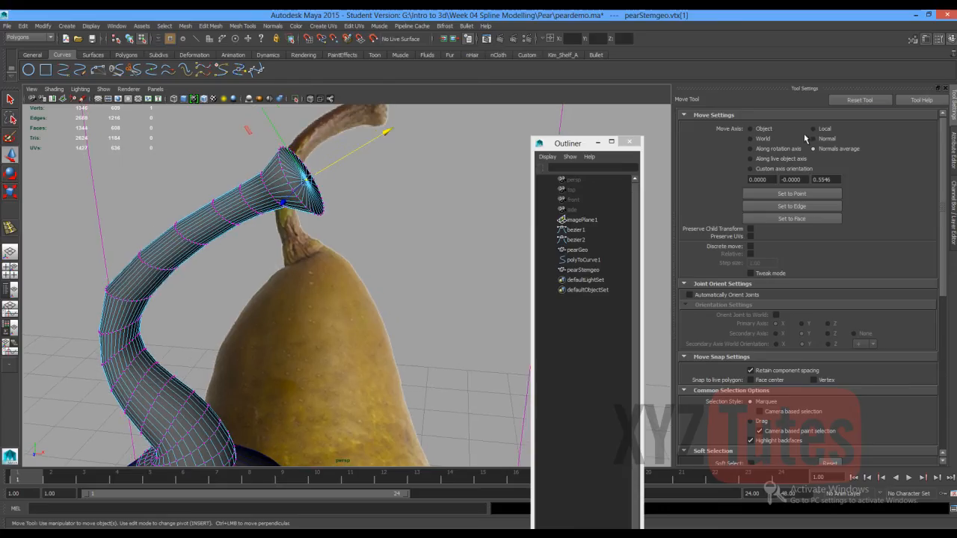
left_click(381, 133)
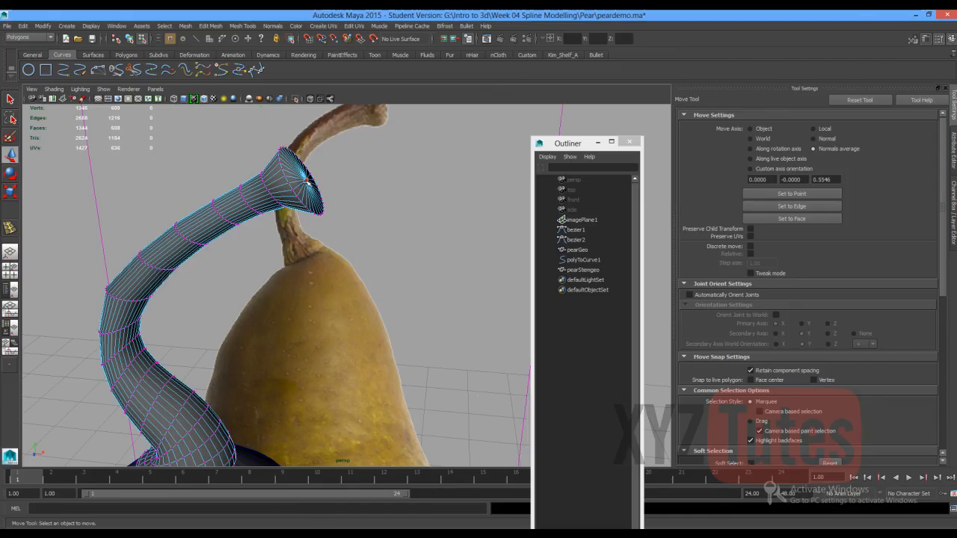
left_click(306, 180)
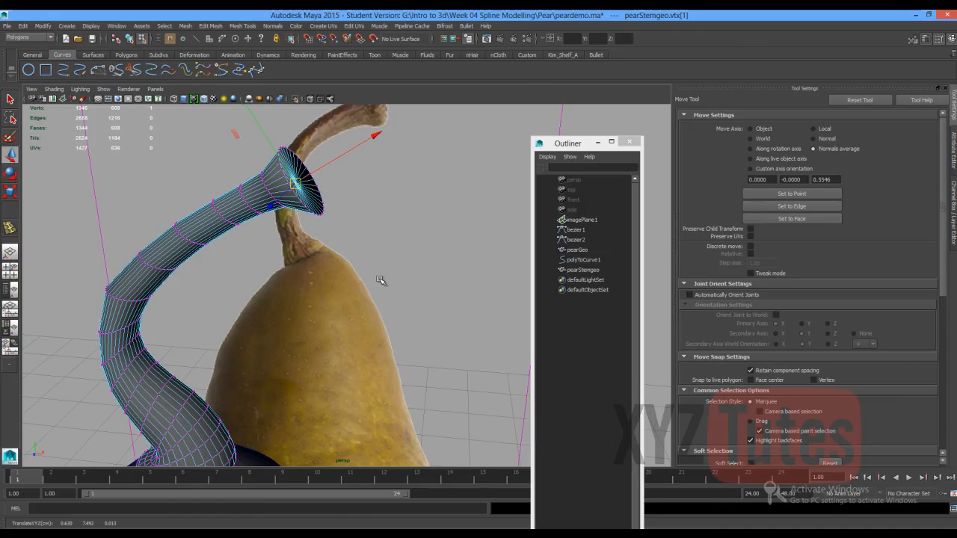
Select the edge loop just above the stem's base and turn on soft selection with the falloff narrowed to that loop.
left_click_drag(364, 293, 367, 308, "alt")
scroll(327, 179, "up", 3)
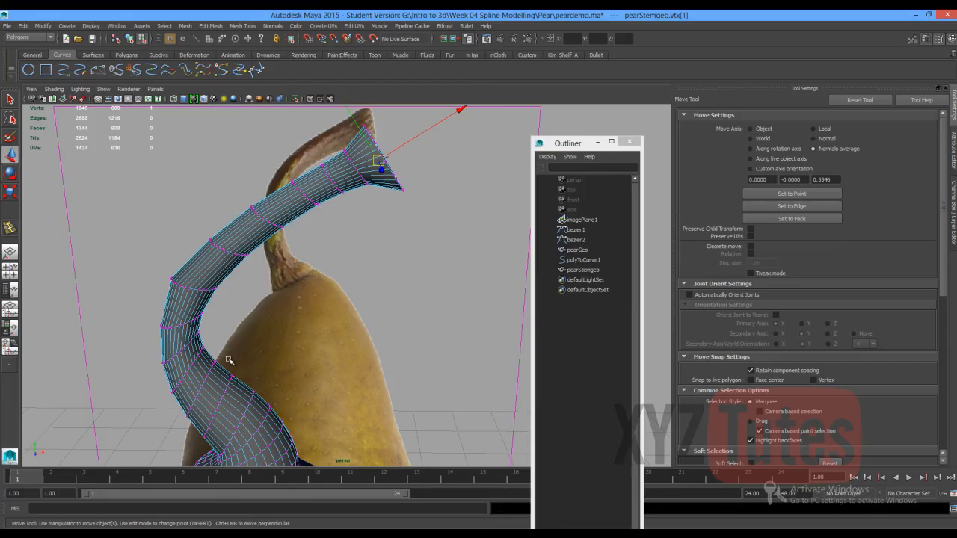
left_click_drag(234, 348, 267, 262, "alt")
middle_click_drag(267, 262, 270, 267, "alt")
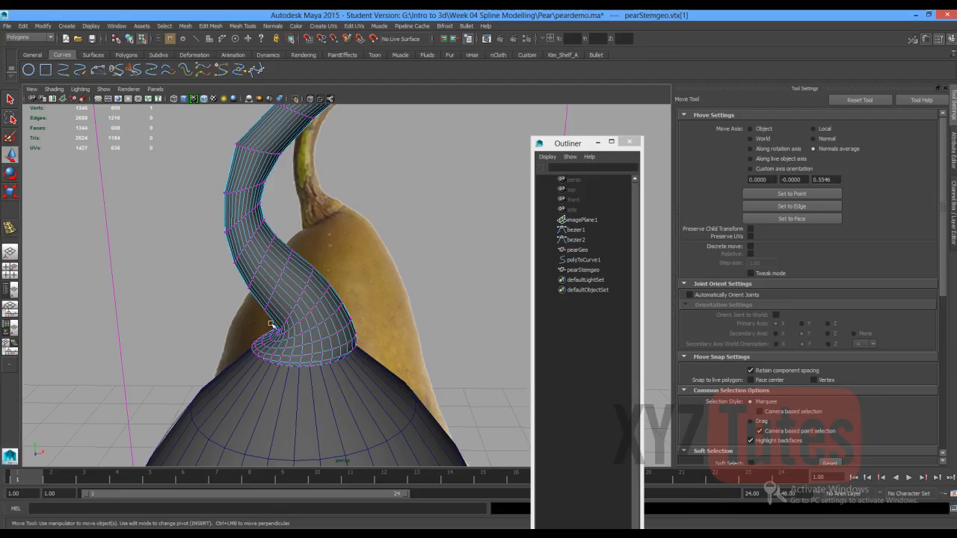
left_click_drag(274, 325, 371, 281, "alt")
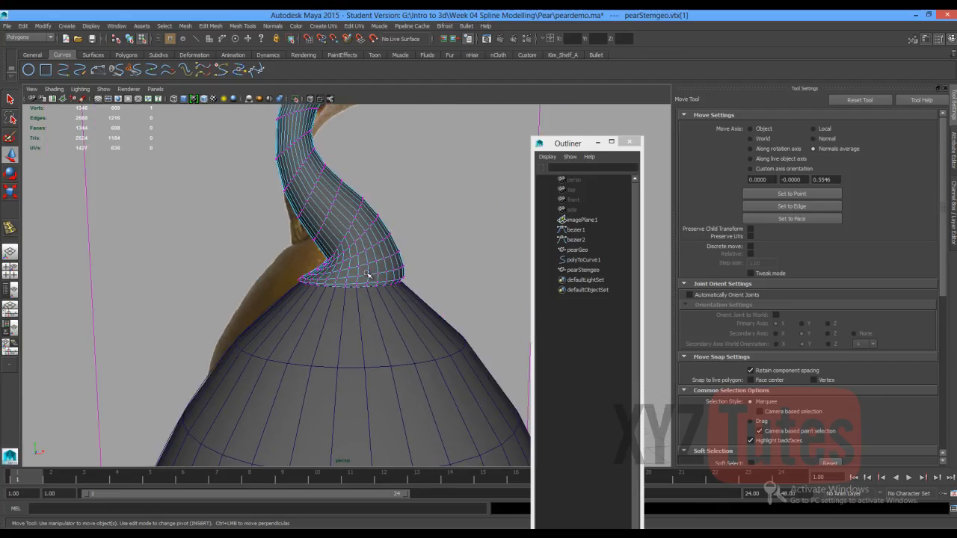
right_click_drag(369, 270, 369, 271)
double_click(371, 275)
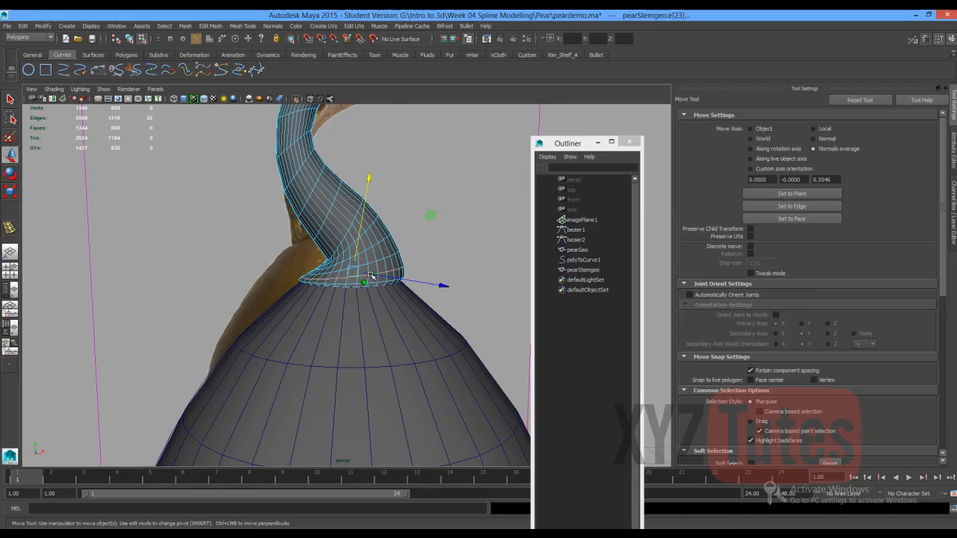
key("b")
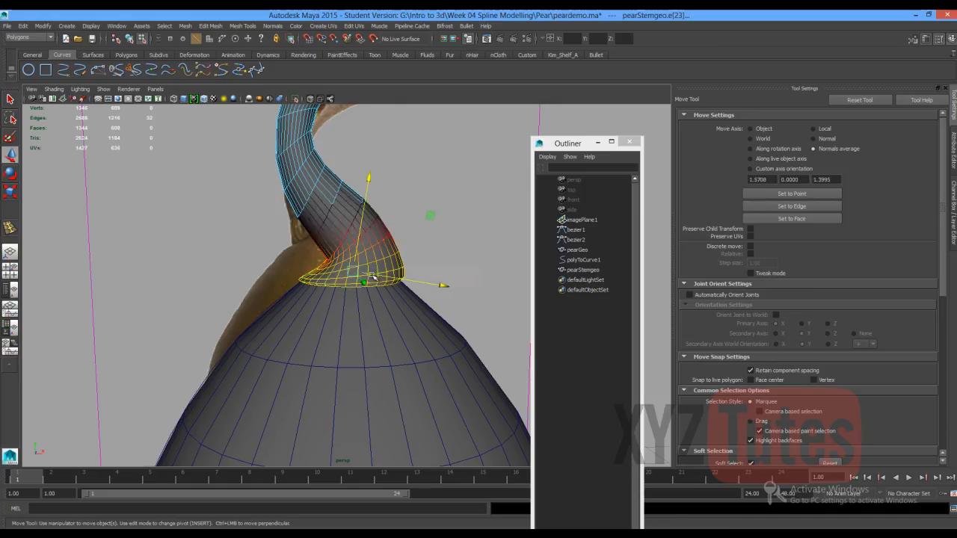
mouse_move(372, 276)
left_mouse_down()
mouse_move(386, 274)
mouse_move(372, 274)
left_mouse_up()
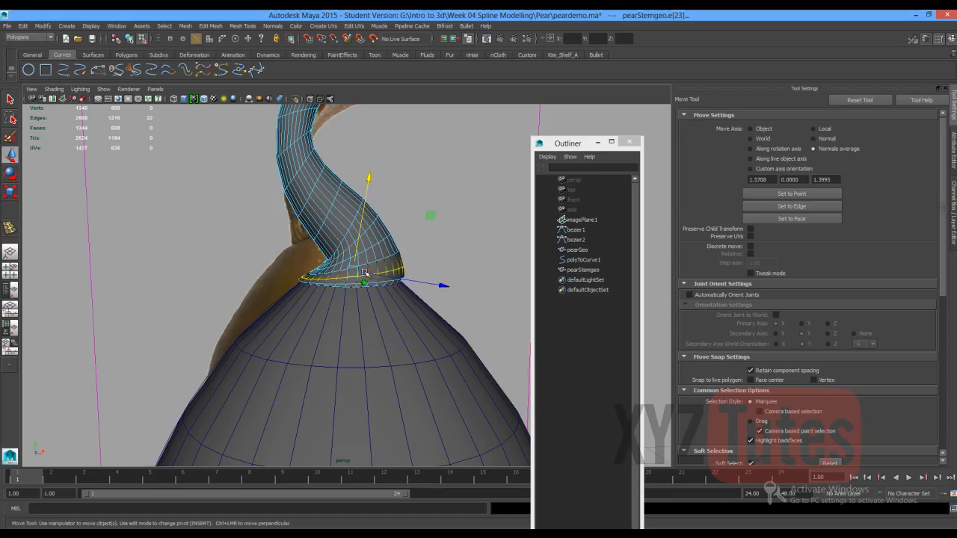
Try scaling up the edge loops just above the stem's base, and undo the scaling.
key("r")
left_click_drag(355, 270, 373, 267)
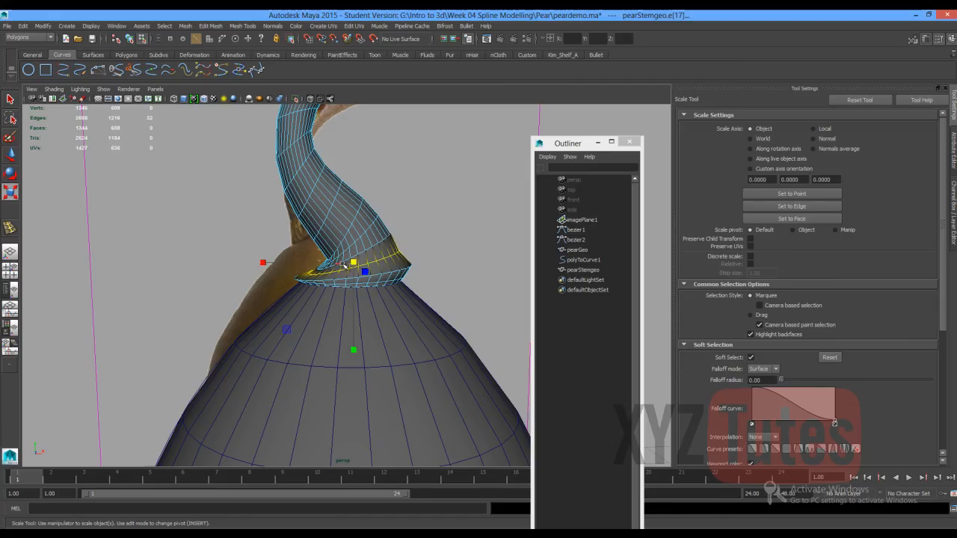
left_click_drag(344, 263, 366, 264)
key("ctrl+z")
key("ctrl+z")
key("ctrl+z")
key("ctrl+z")
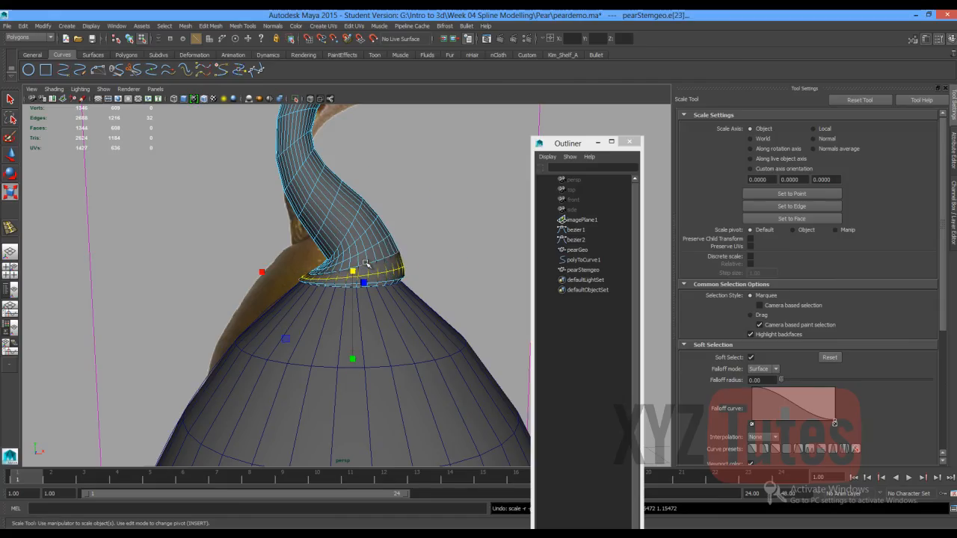
Return the stem to object mode and select the whole stem mesh.
scroll(386, 258, "down", 5)
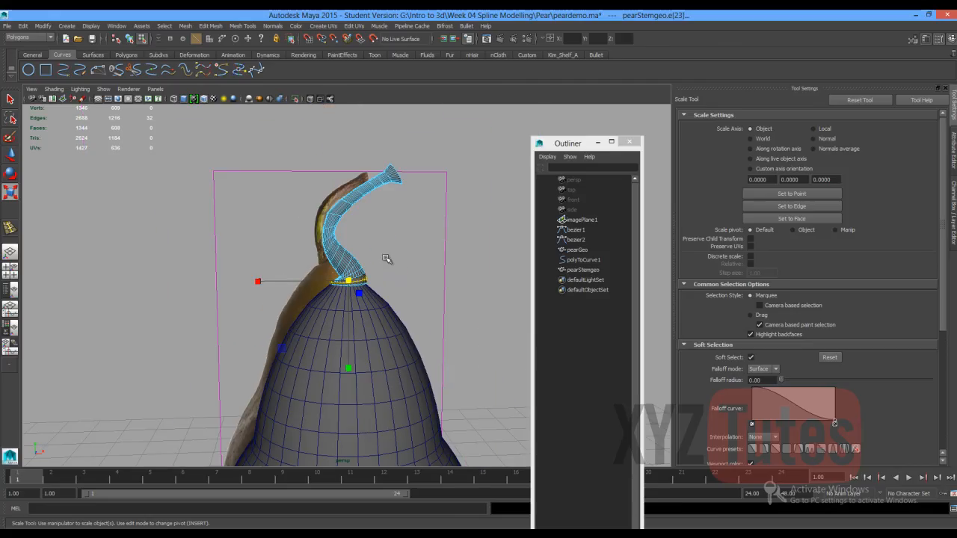
left_click(258, 234)
right_click_drag(346, 208, 384, 195)
mouse_move(365, 251)
left_mouse_down("alt")
mouse_move(385, 258)
mouse_move(374, 264)
mouse_move(361, 249)
left_mouse_up("alt")
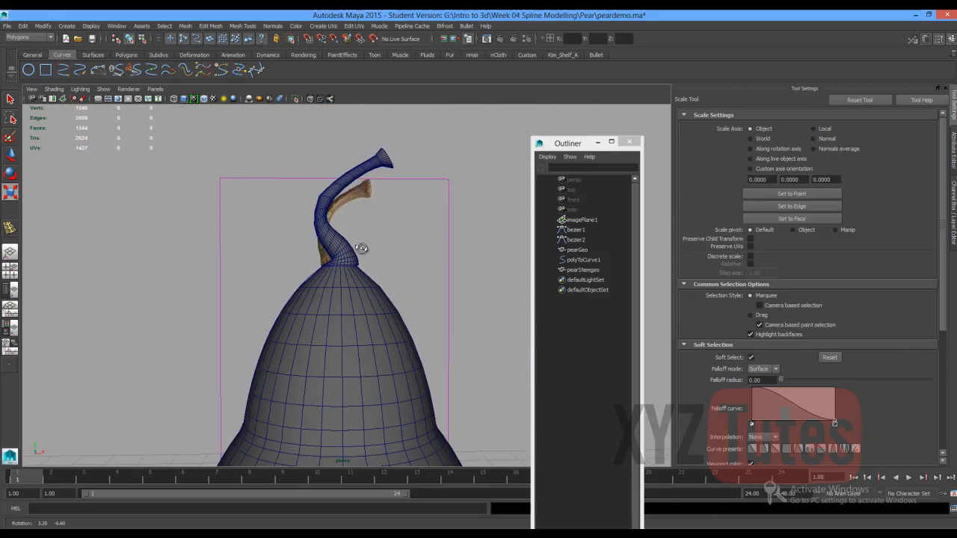
right_click(337, 194)
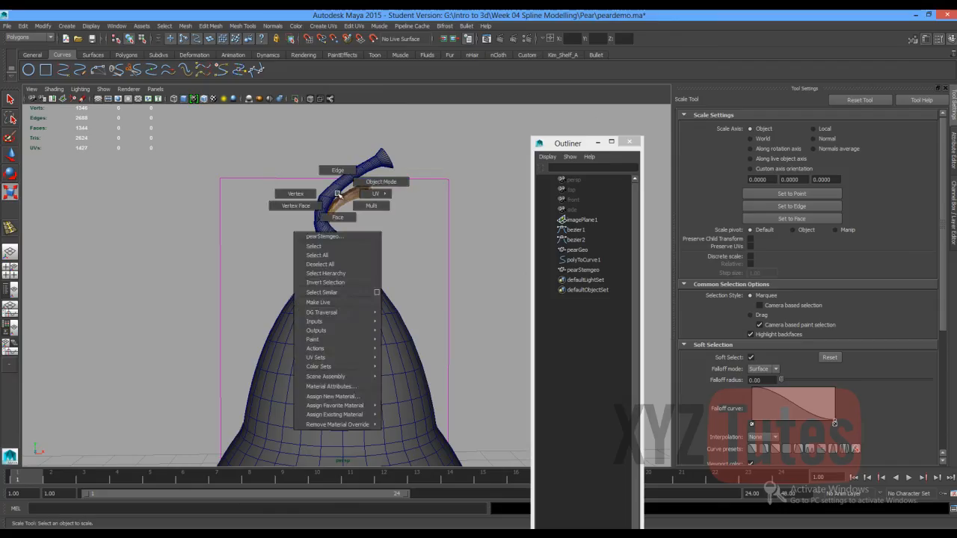
left_click(336, 187)
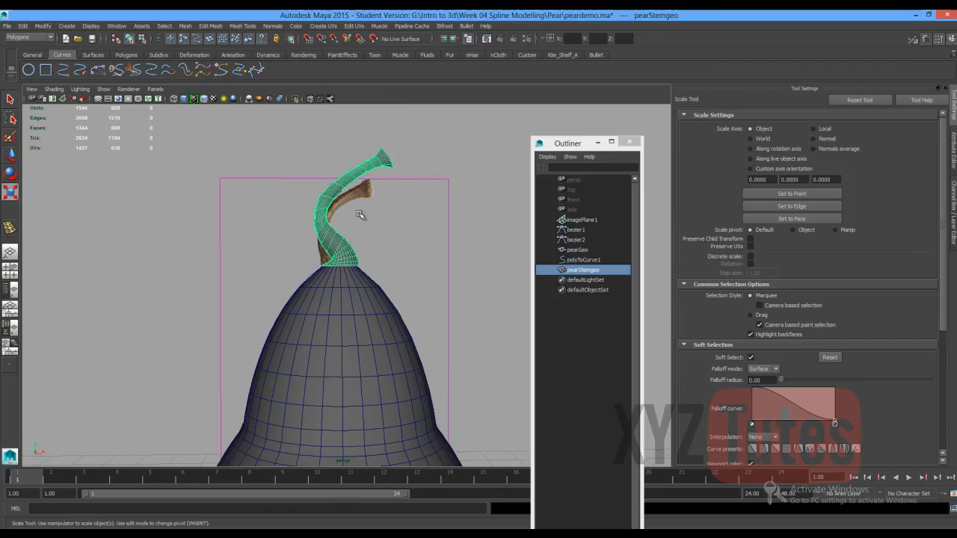
Show the selected stem in smooth mesh preview and examine its flared tip up close.
left_click(451, 258)
left_click_drag(451, 259, 283, 241, "alt")
left_click(223, 216)
left_click_drag(222, 216, 263, 241, "alt")
left_click_drag(178, 241, 359, 242, "alt")
scroll(340, 264, "up", 3)
left_click(359, 241)
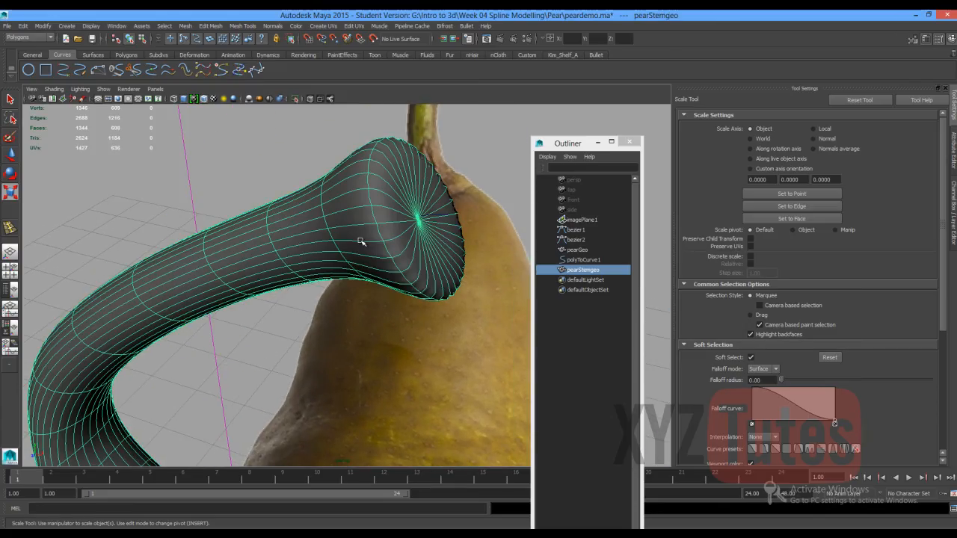
Toggle the stem's smooth preview off and on in vertex mode, and turn off soft selection.
key("1")
right_click_drag(378, 217, 363, 231)
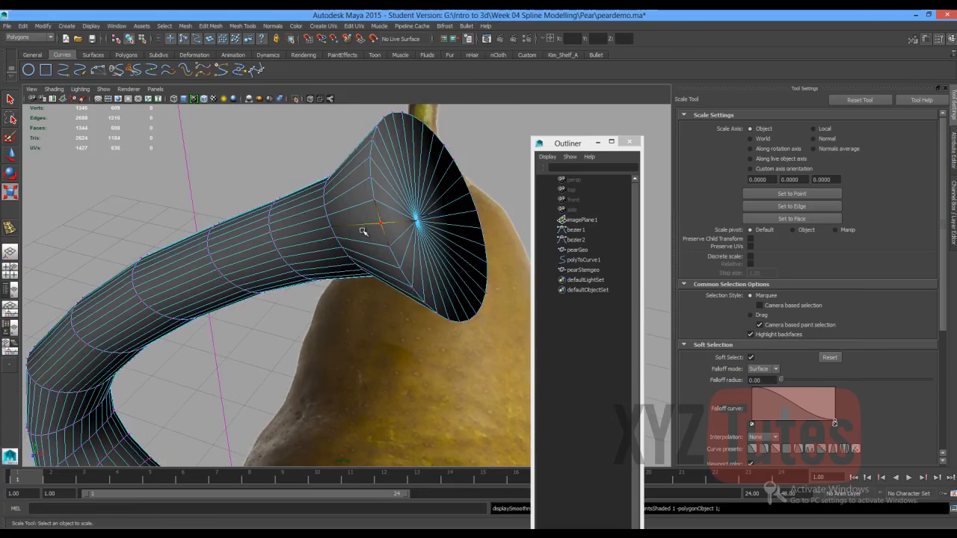
key("b")
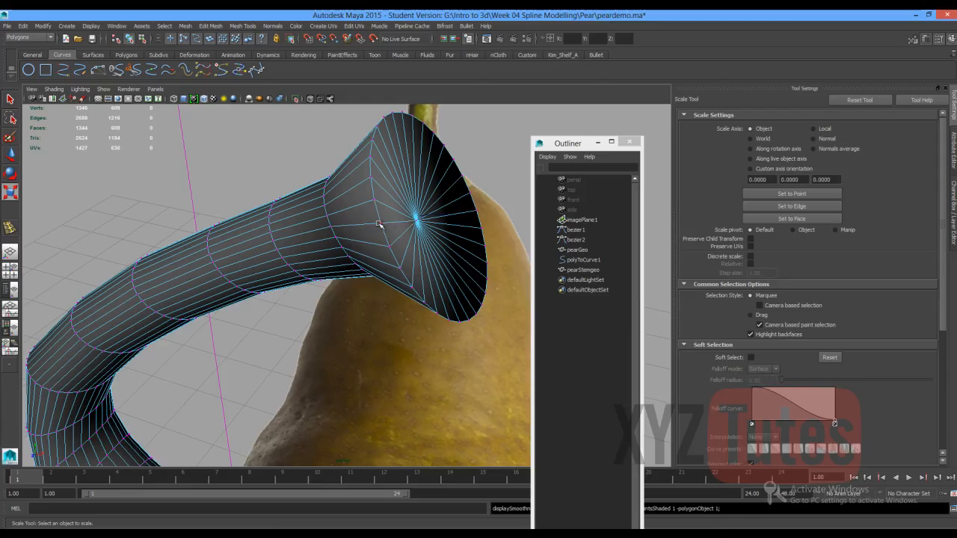
key("3")
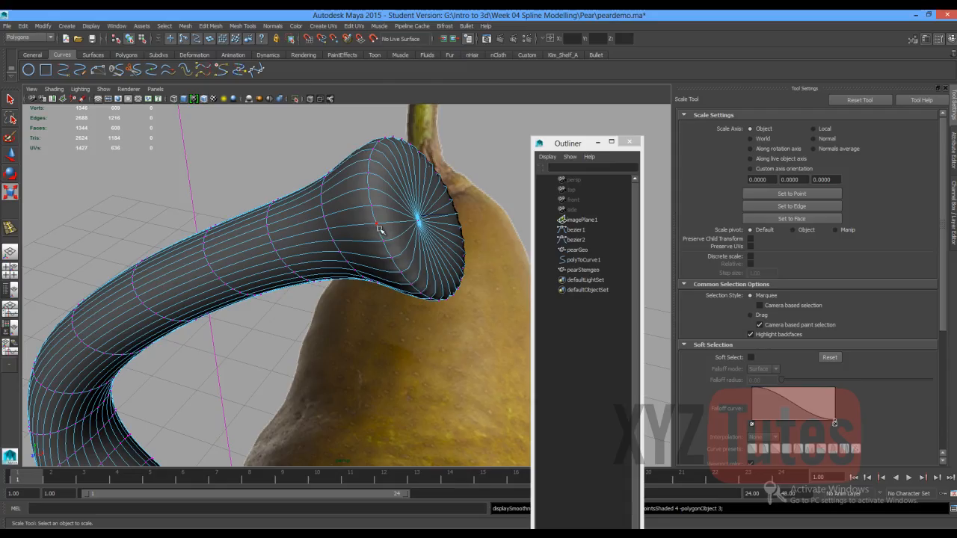
Try pulling a single face of the stem's end cap outward in smooth preview, and undo the move.
right_click_drag(380, 229, 384, 238)
left_click(393, 230)
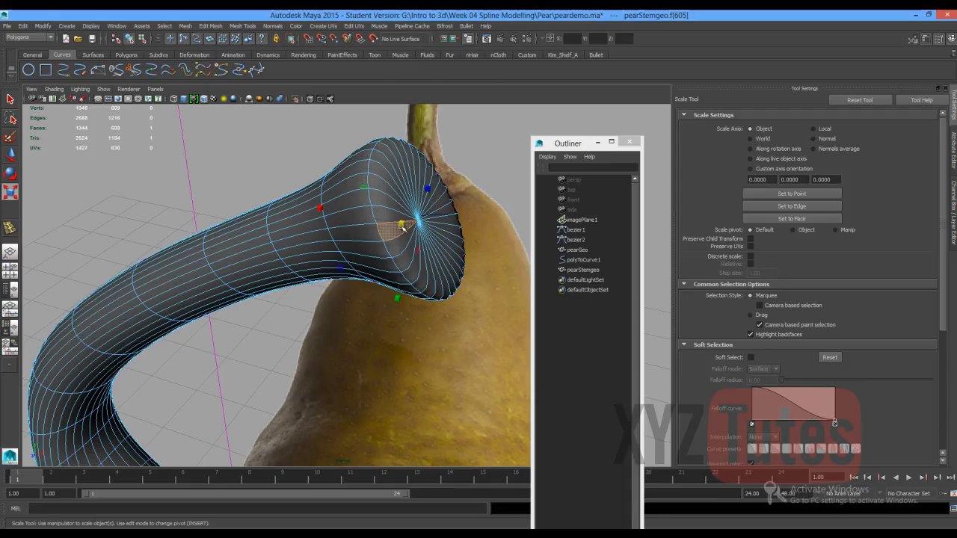
key("w")
left_click_drag(402, 228, 508, 241)
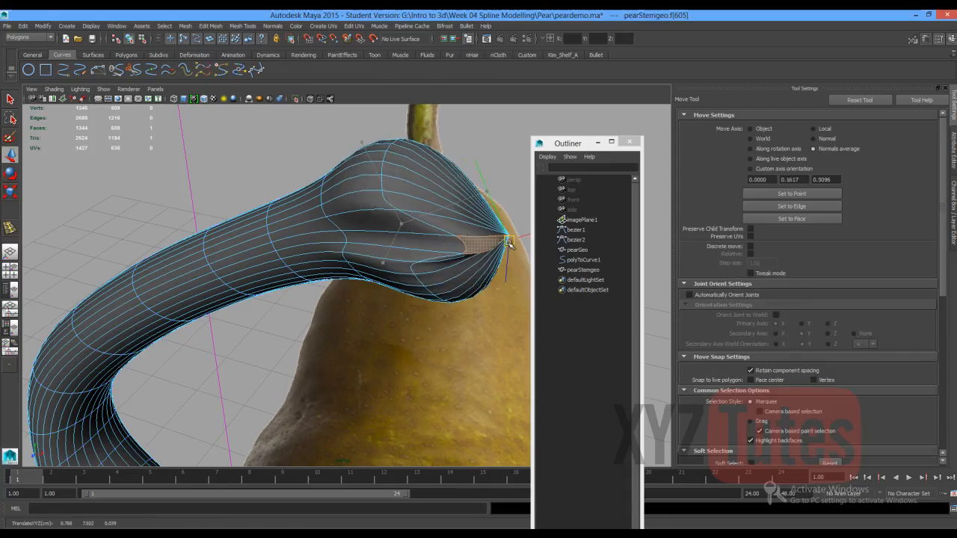
key("ctrl+z")
Return the stem to object mode and switch it back to the unsmoothed polygon display.
right_click_drag(502, 247, 369, 216, "alt")
left_click(270, 177)
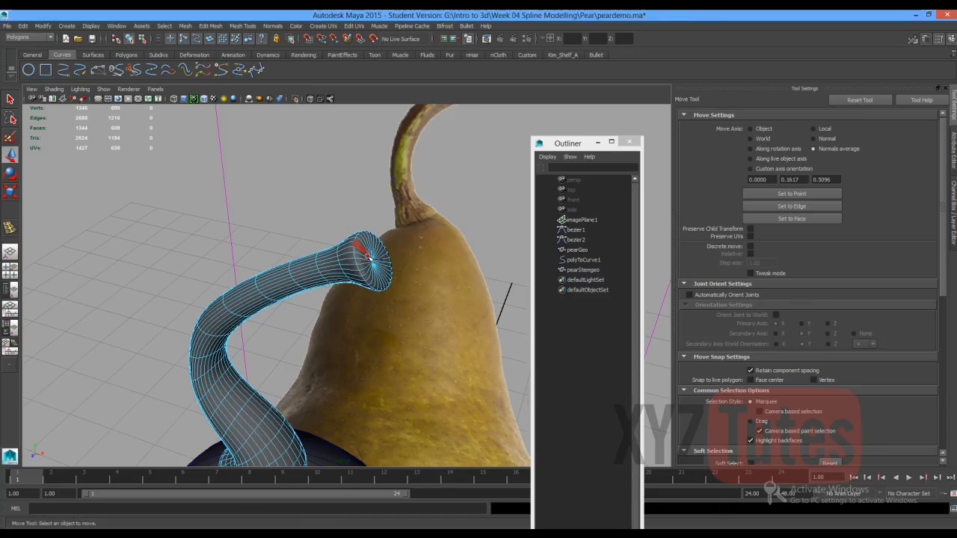
right_click_drag(367, 258, 375, 245)
scroll(361, 246, "down", 2)
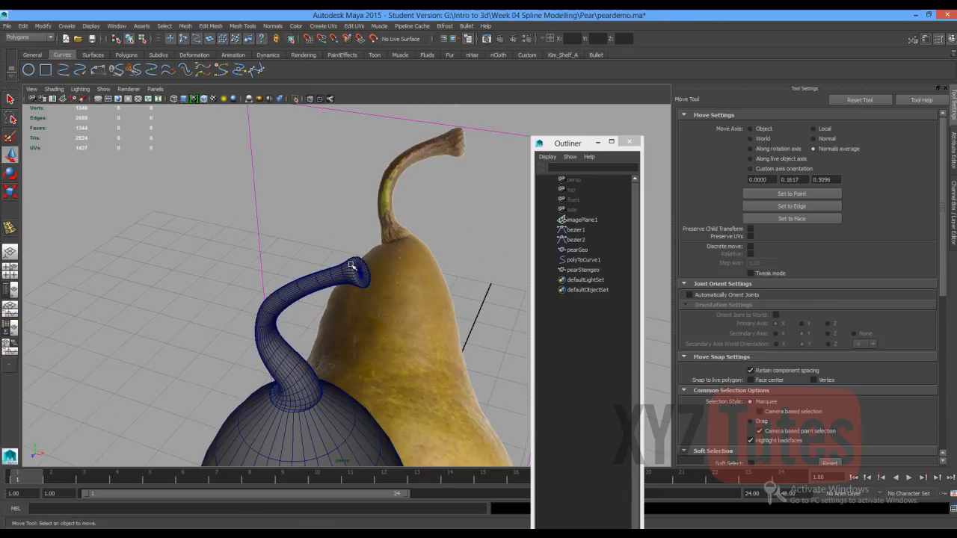
left_click(352, 266)
left_click(337, 246)
mouse_move(338, 246)
left_mouse_down("alt")
mouse_move(317, 238)
mouse_move(333, 236)
left_mouse_up("alt")
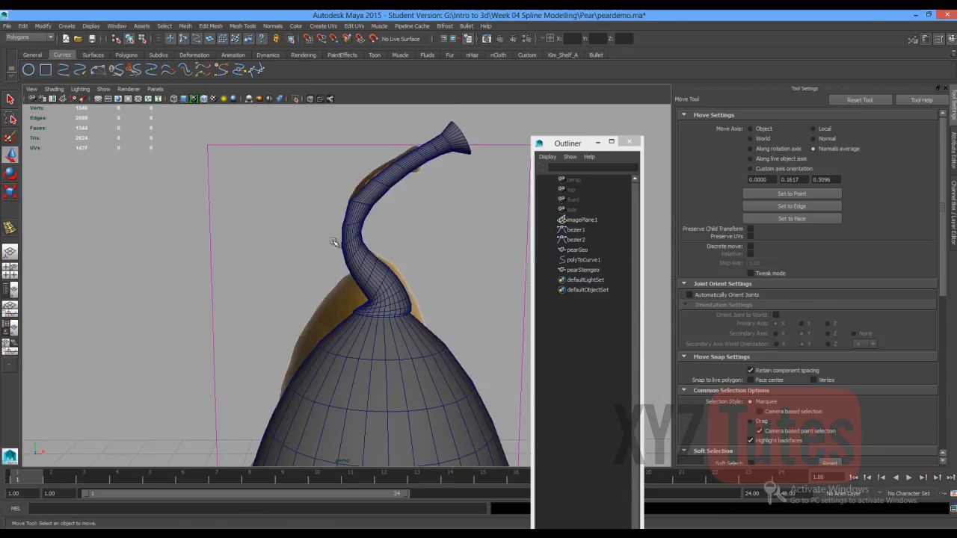
Select the edge loop at the sharp upper bend of the stem and average its vertices.
scroll(359, 216, "up", 2)
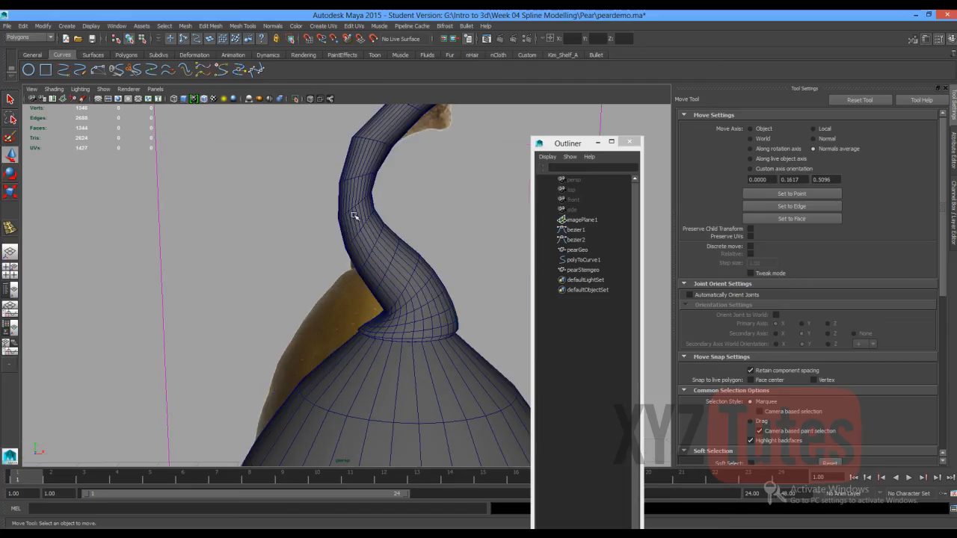
middle_click_drag(363, 193, 374, 225, "alt")
mouse_move(382, 192)
right_mouse_down()
mouse_move(382, 178)
mouse_move(361, 184)
mouse_move(380, 173)
right_mouse_up()
left_click(382, 186)
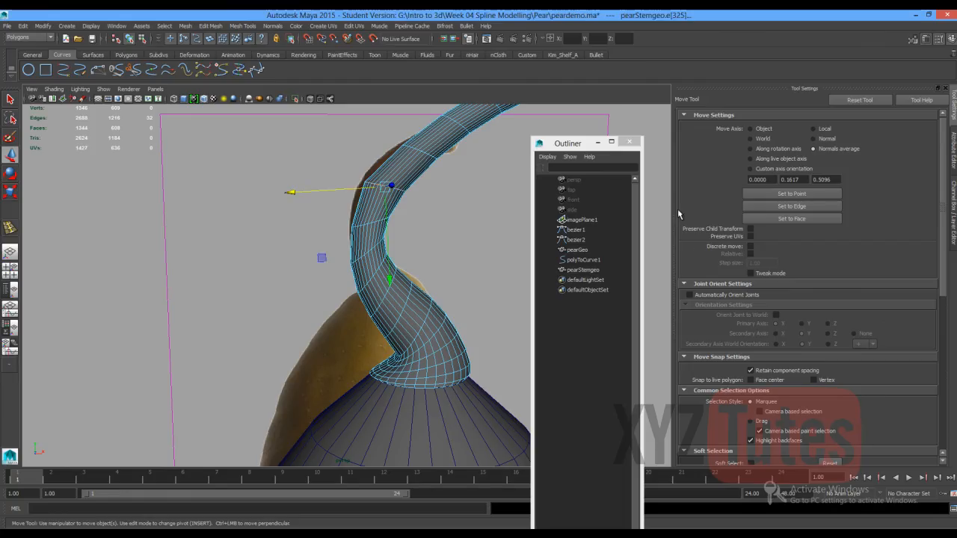
left_click(181, 26)
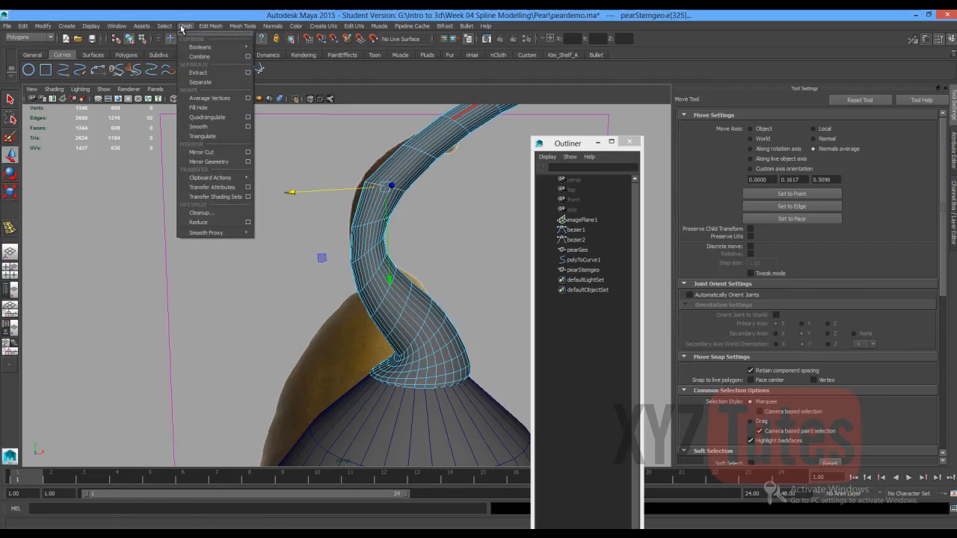
left_click(213, 98)
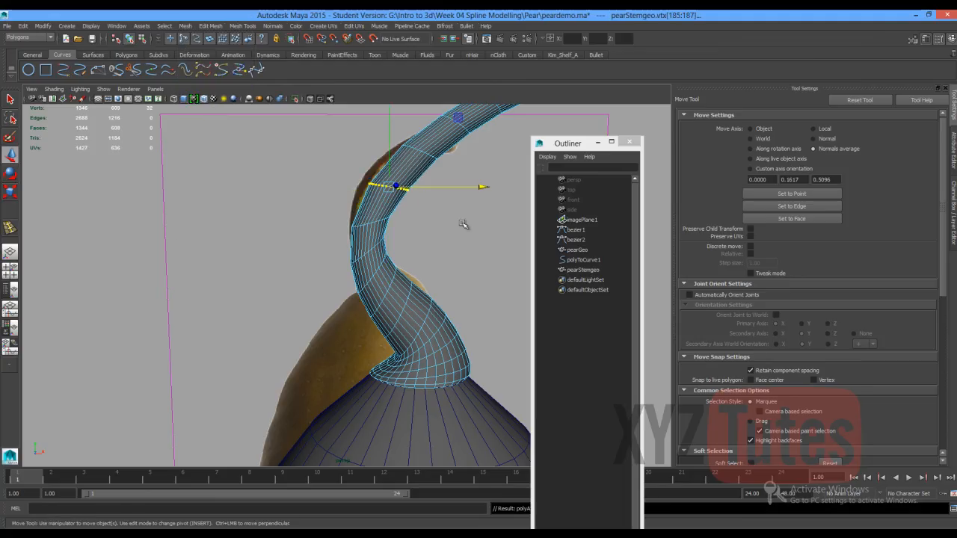
left_click(412, 216)
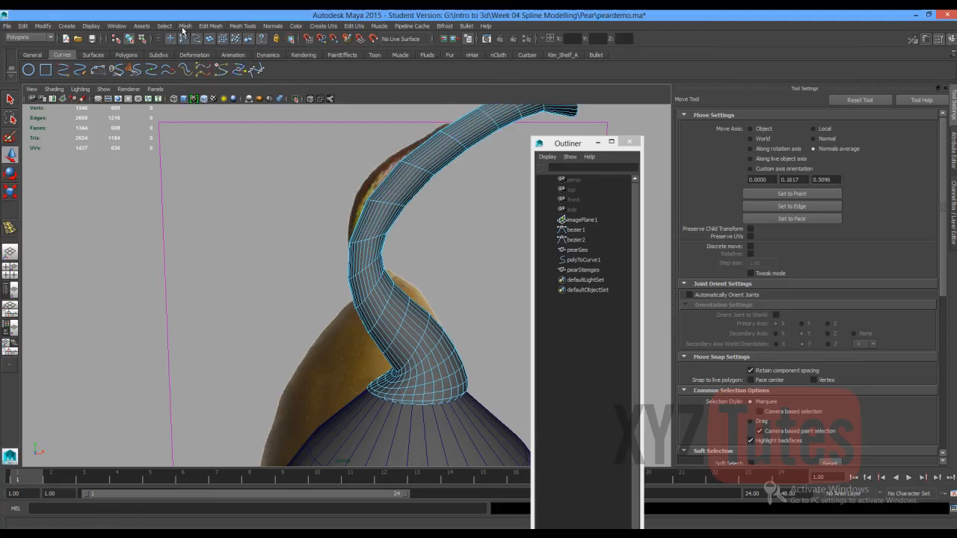
Leave edge editing on the stem, return to object mode and clear the selection.
left_click(183, 27)
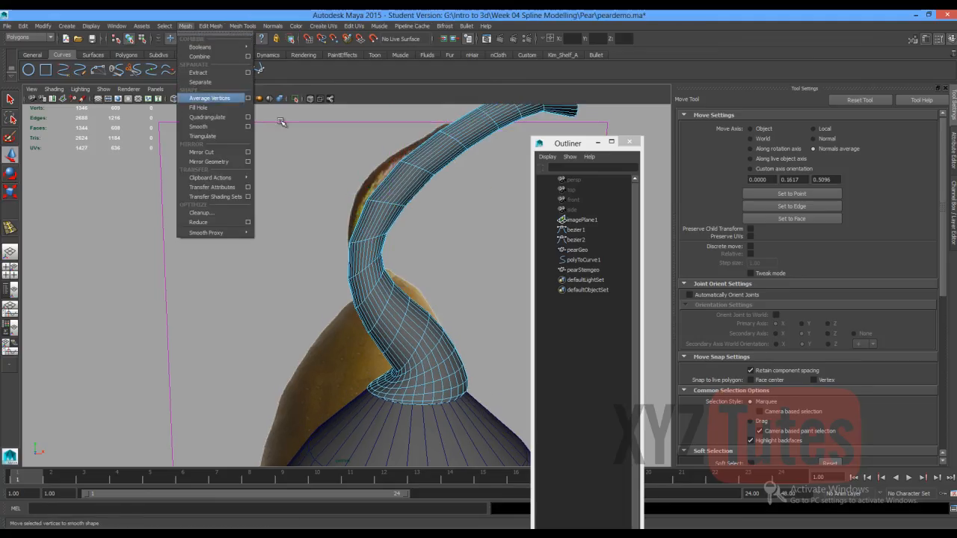
left_click(366, 244)
left_click(367, 244)
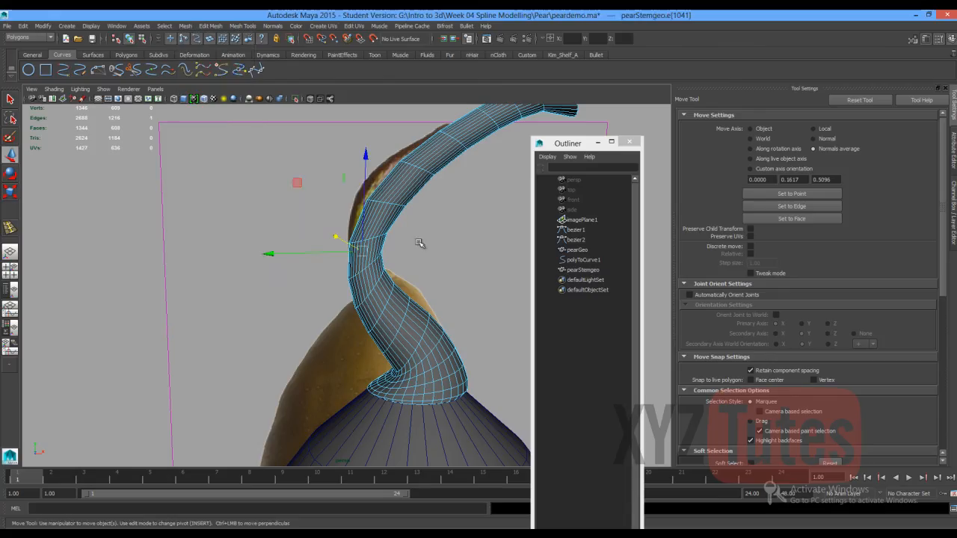
scroll(421, 244, "down", 3)
left_click(438, 189)
right_click_drag(439, 189, 461, 179)
left_click(431, 226)
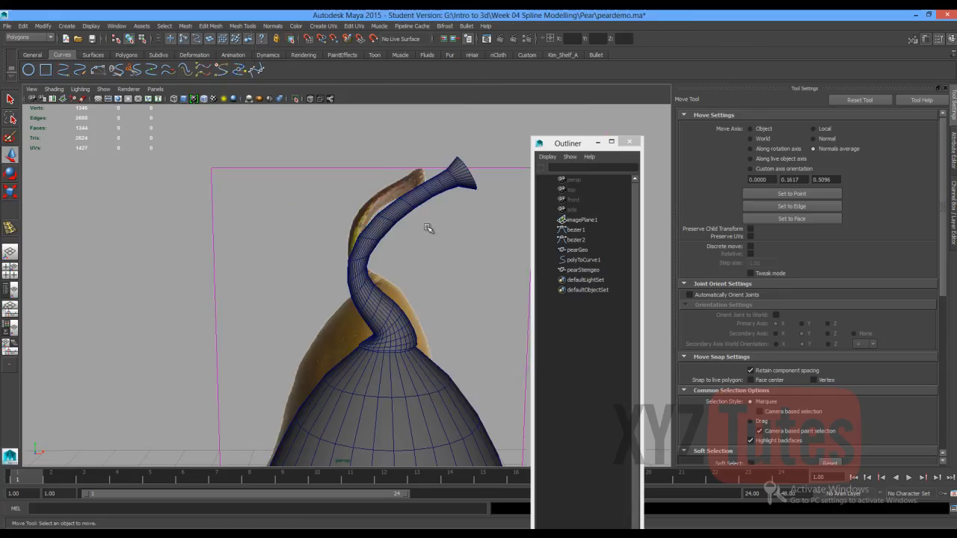
Select the edge loop near the top of the pear body, just below the stem, and scale it up slightly.
left_click_drag(429, 229, 381, 262, "alt")
scroll(326, 256, "down", 5)
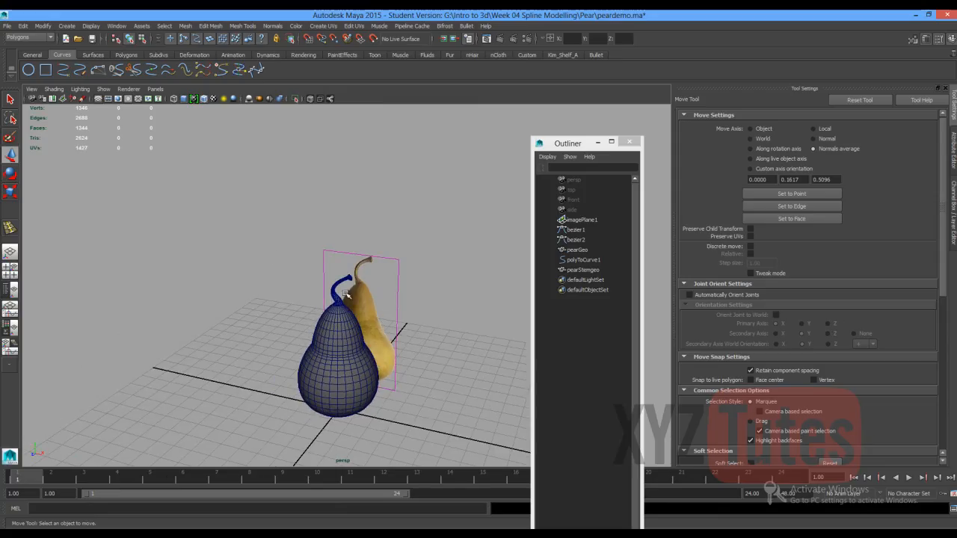
left_click_drag(313, 274, 314, 215, "alt")
scroll(284, 233, "up", 4)
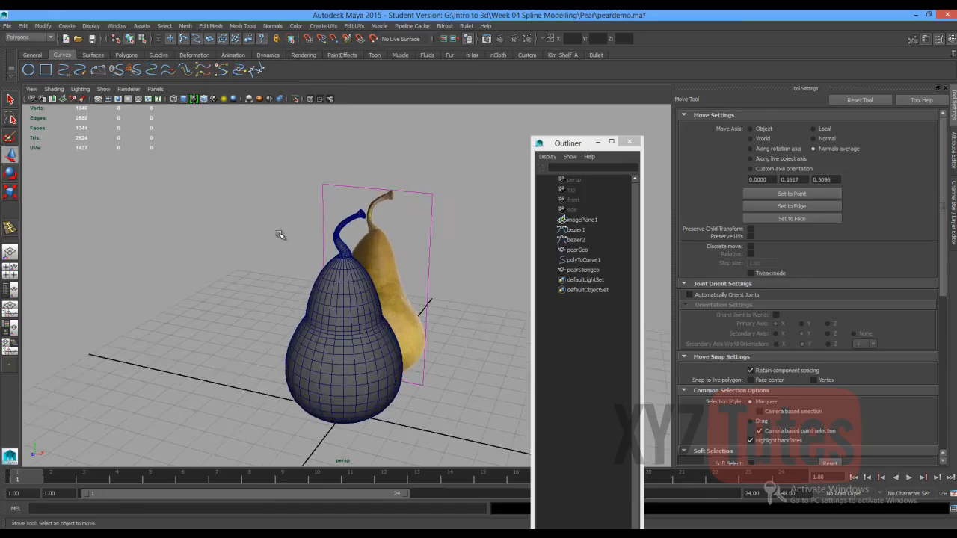
left_click_drag(167, 266, 218, 263, "alt")
scroll(336, 268, "up", 4)
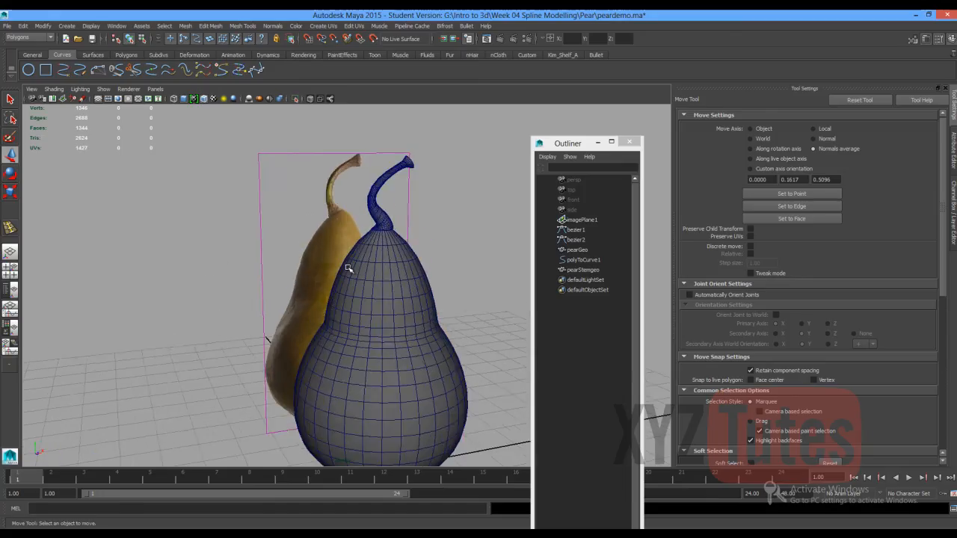
right_click_drag(390, 224, 393, 207)
double_click(397, 226)
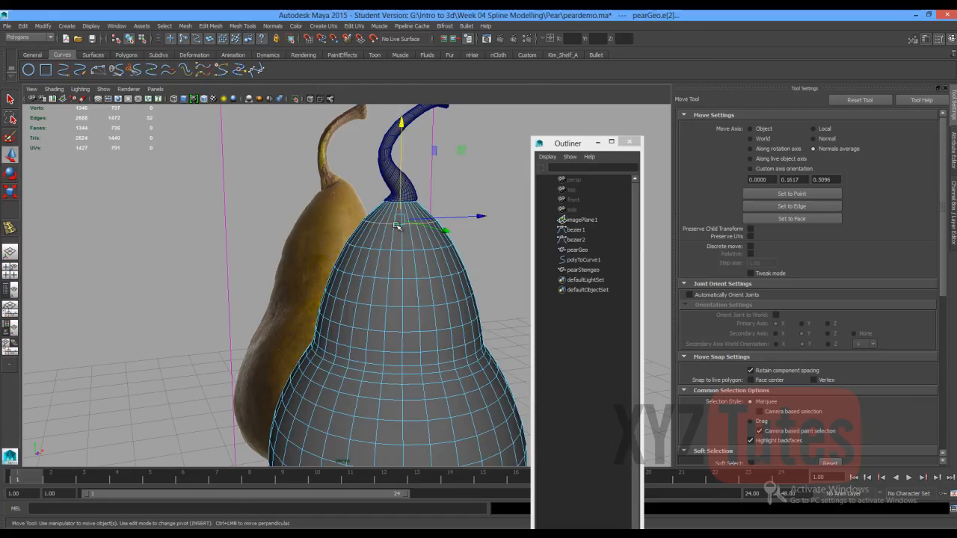
key("r")
left_click_drag(399, 219, 405, 220)
Return the pear body to object mode, clear the selection and check the whole pear against the reference image.
left_click_drag(336, 150, 299, 147, "alt")
left_click(262, 192)
left_click_drag(339, 211, 343, 212, "alt")
right_click(343, 212)
right_click_drag(343, 212, 365, 200)
left_click(294, 202)
scroll(294, 202, "down", 3)
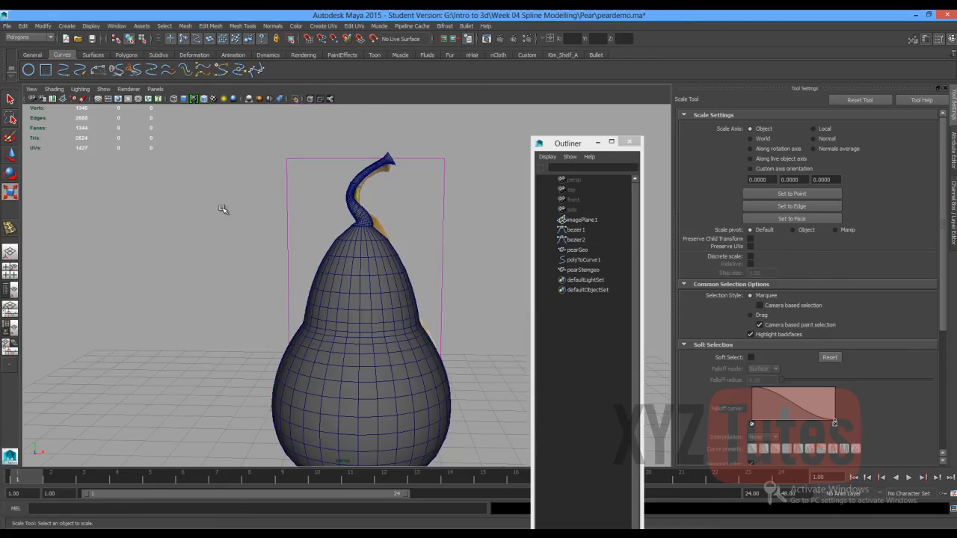
left_click_drag(222, 214, 340, 290, "alt")
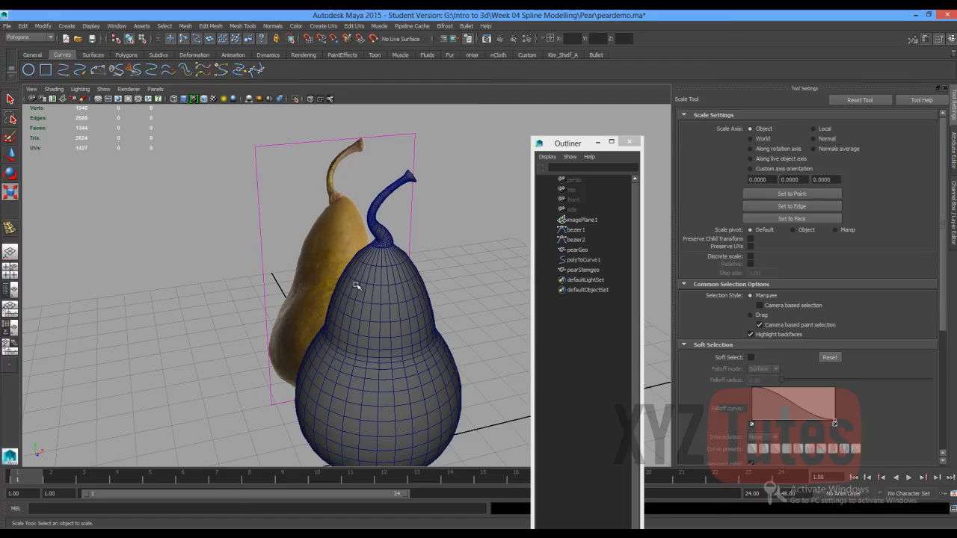
left_click_drag(314, 302, 285, 252, "alt")
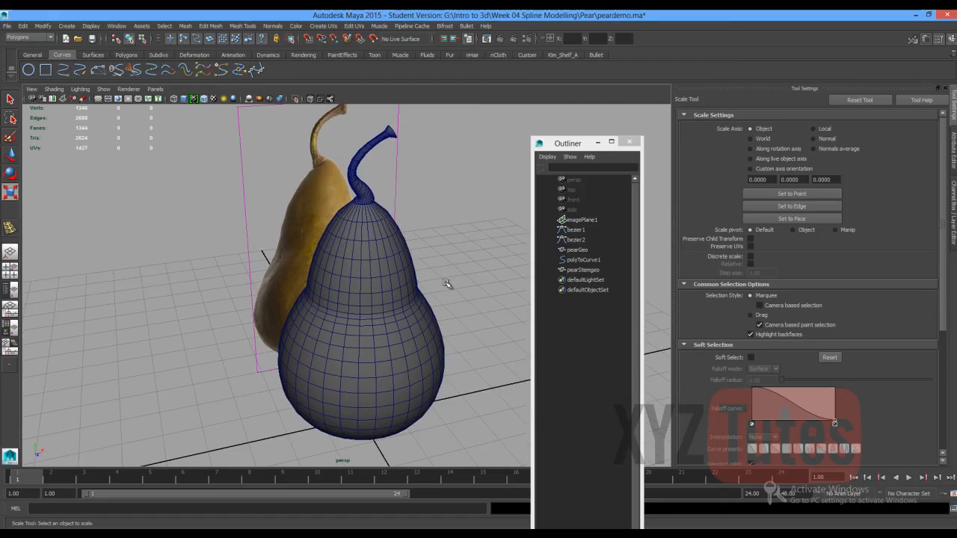
Select the pear body and save the scene, accepting the student version notice.
left_click(402, 287)
key("q")
key("ctrl+s")
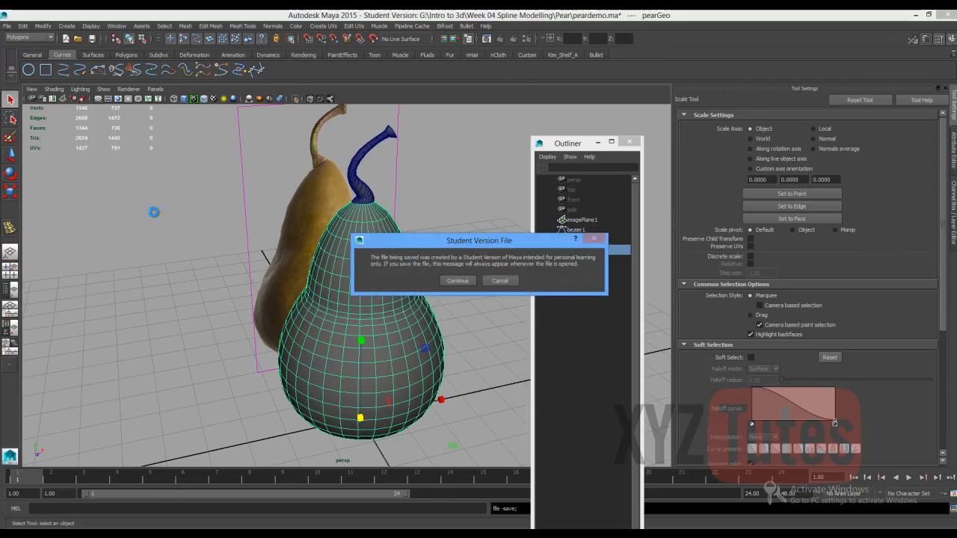
left_click(455, 280)
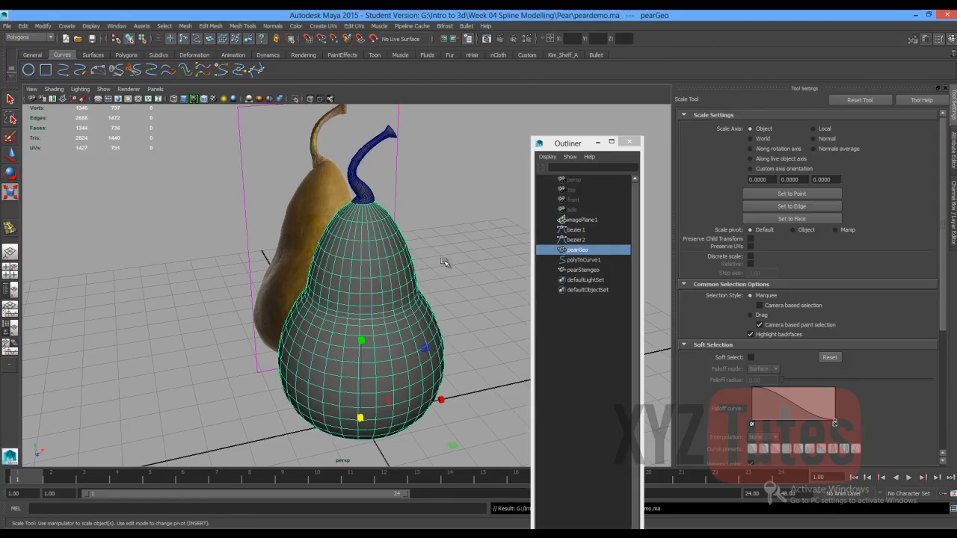
Inspect the UV layouts of the pear body and the stem in the UV Texture Editor, close it and clear the selection.
left_click(359, 30)
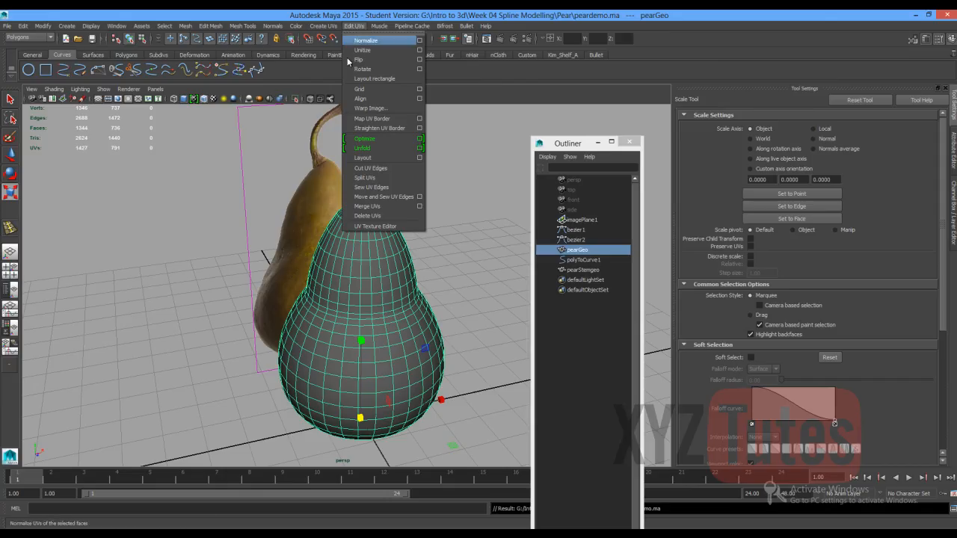
left_click(388, 227)
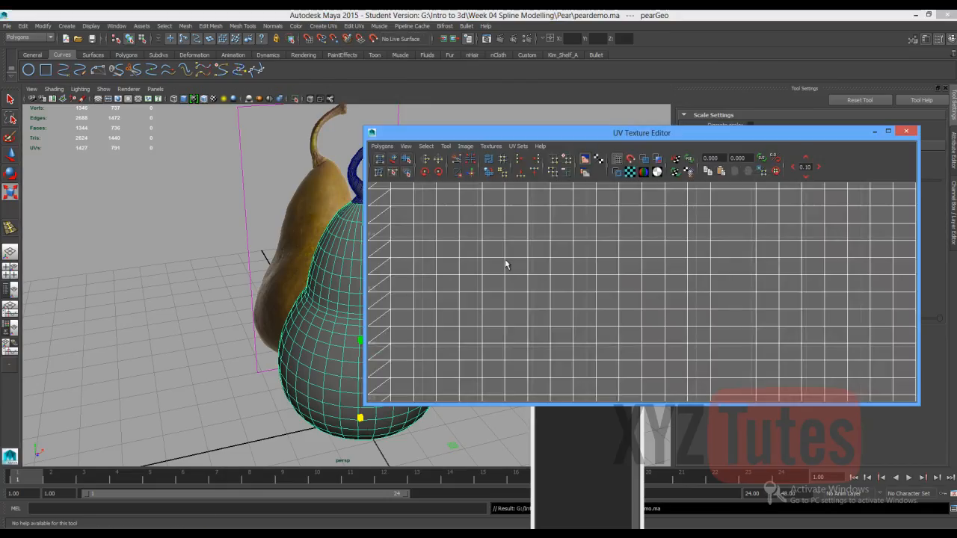
left_click_drag(490, 135, 584, 150)
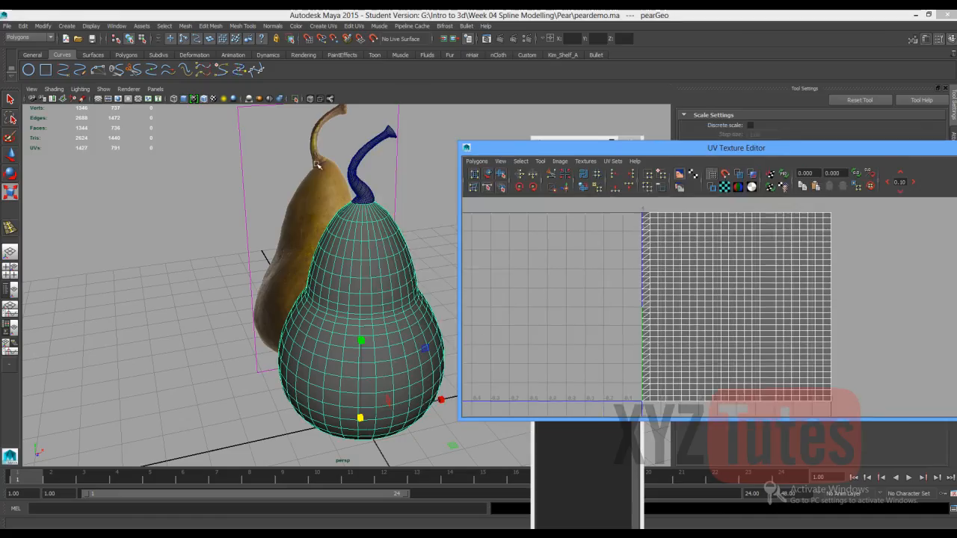
left_click(348, 178)
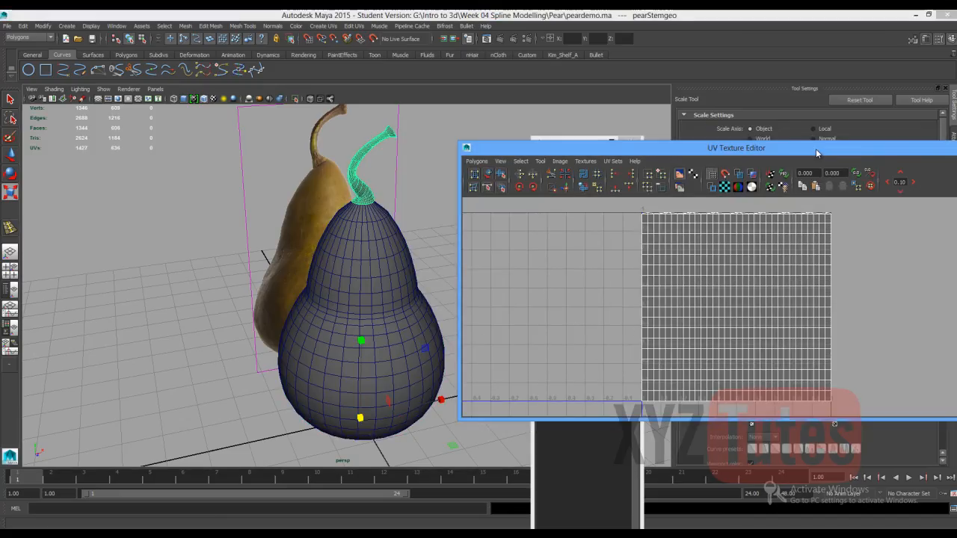
left_click_drag(546, 148, 298, 235)
left_click(758, 235)
left_click(456, 253)
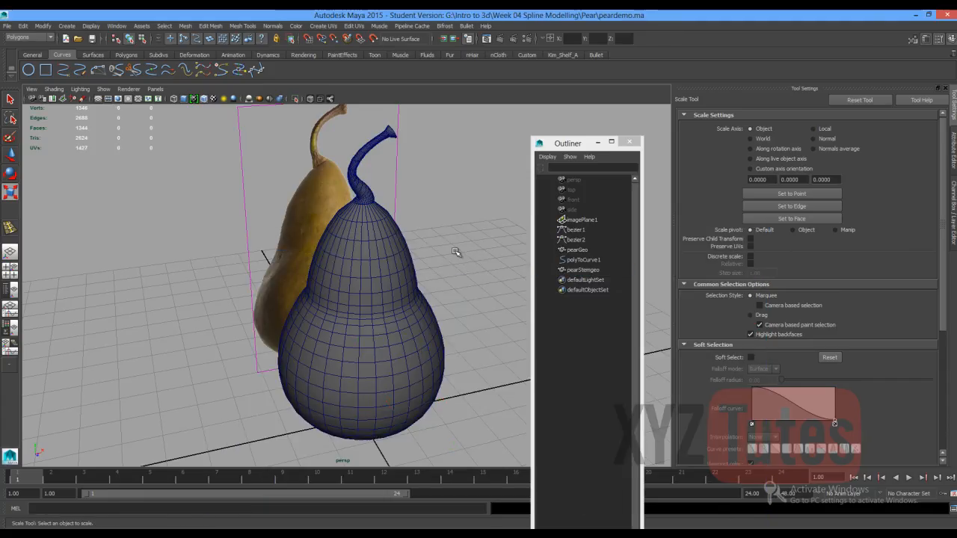
Assign a new Blinn material to the pear body and name it pear_mat.
left_click(350, 304)
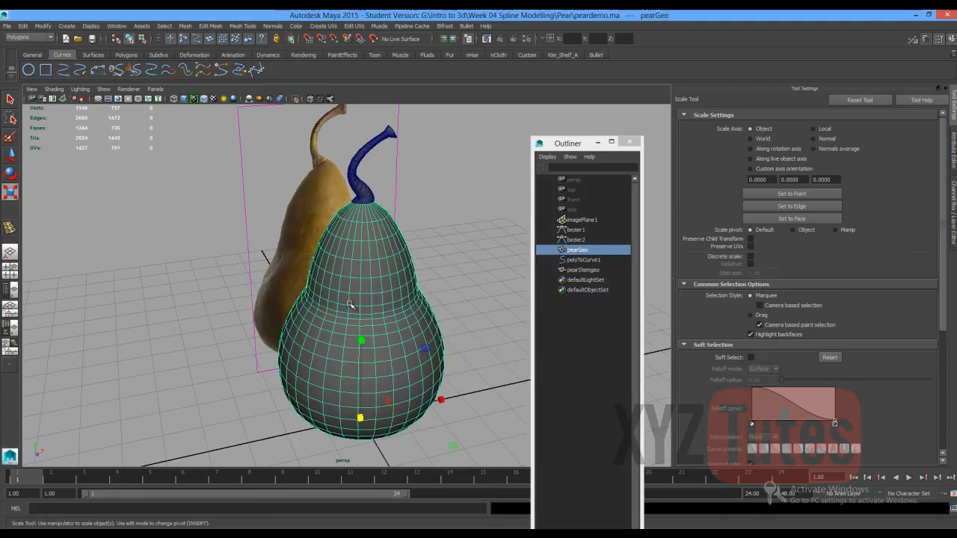
right_click_drag(350, 304, 366, 508)
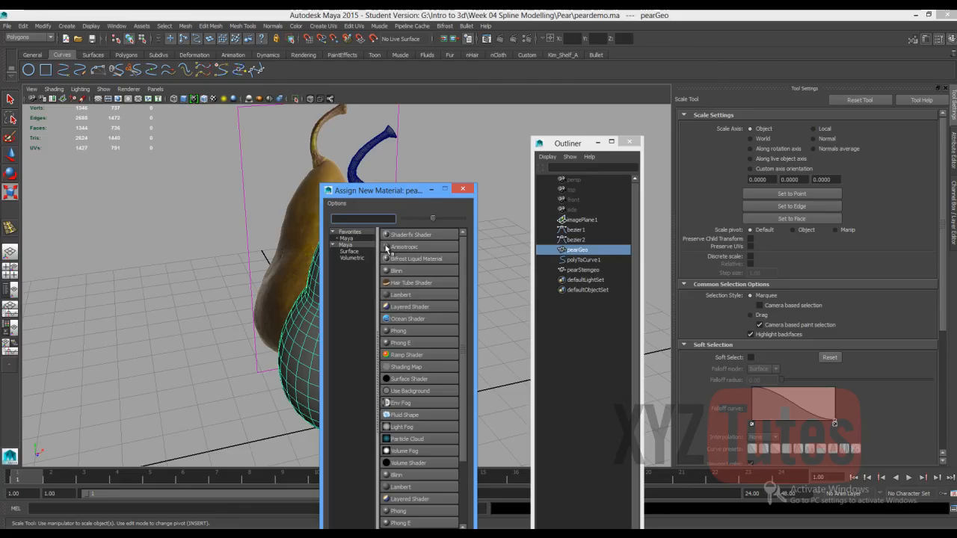
left_click(402, 270)
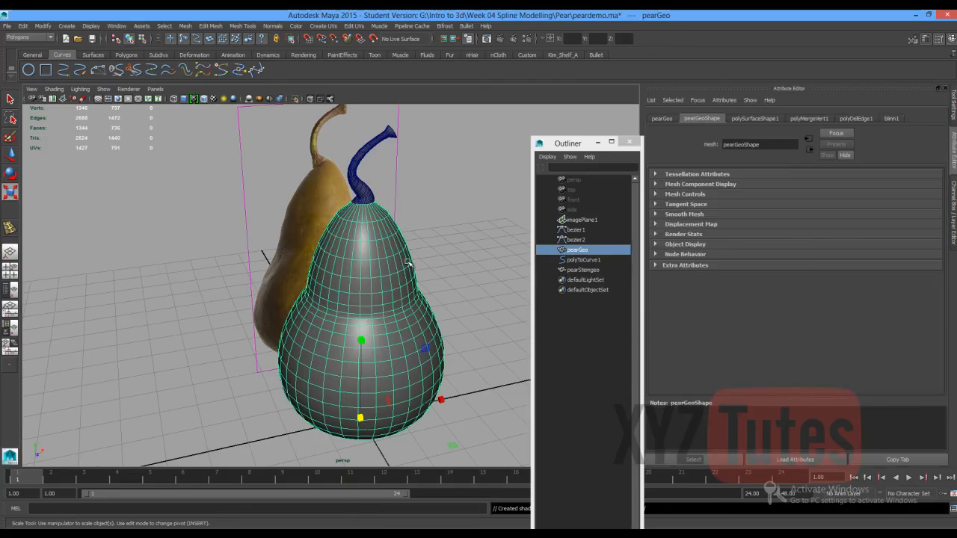
left_click(891, 121)
double_click(759, 144)
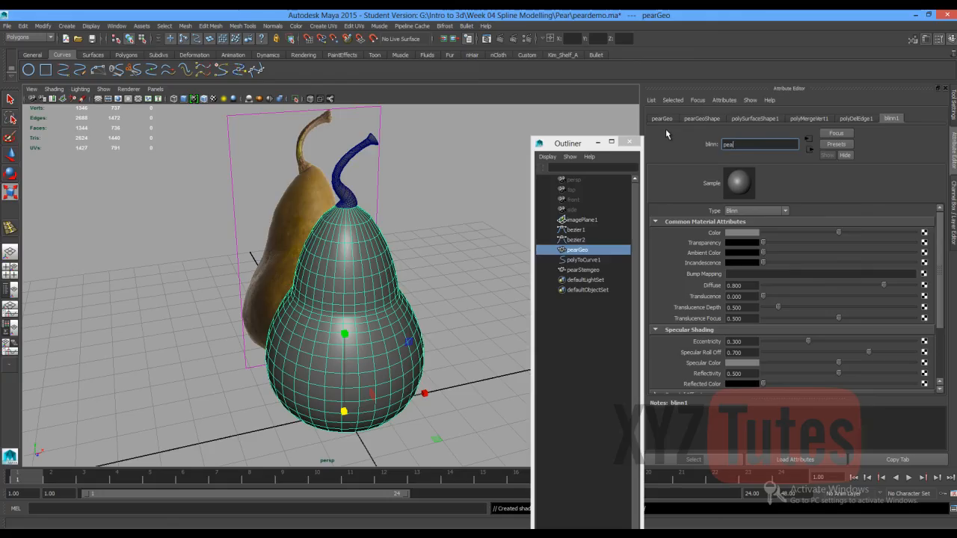
type("pear_mat")
key("Return")
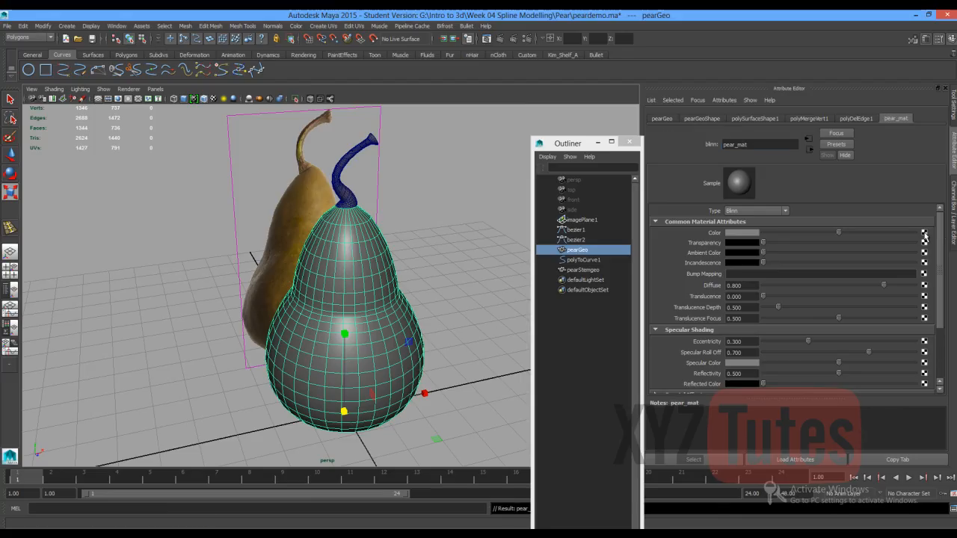
Connect a file texture with brown_pear_BUMP.jpg to the material's bump mapping and turn on textured display in the viewport.
left_click(923, 275)
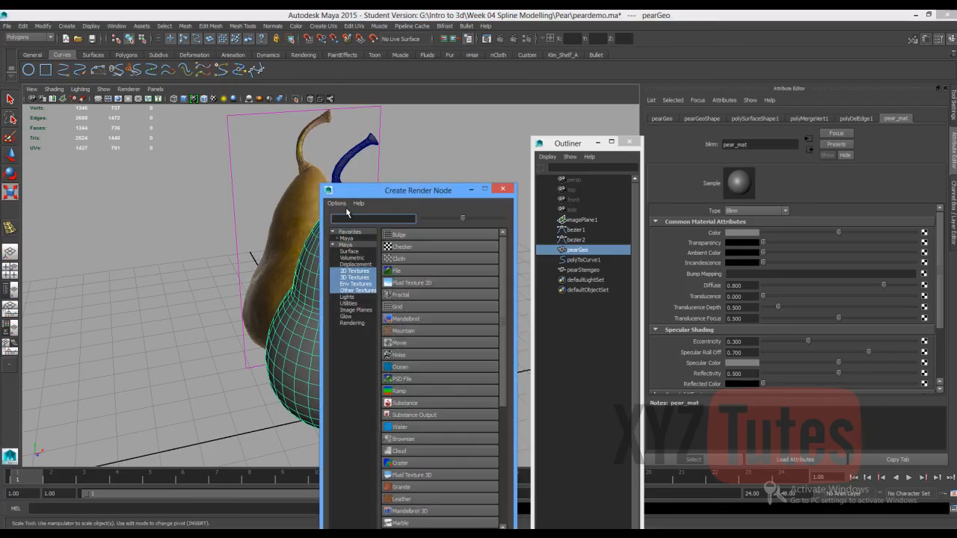
left_click(401, 271)
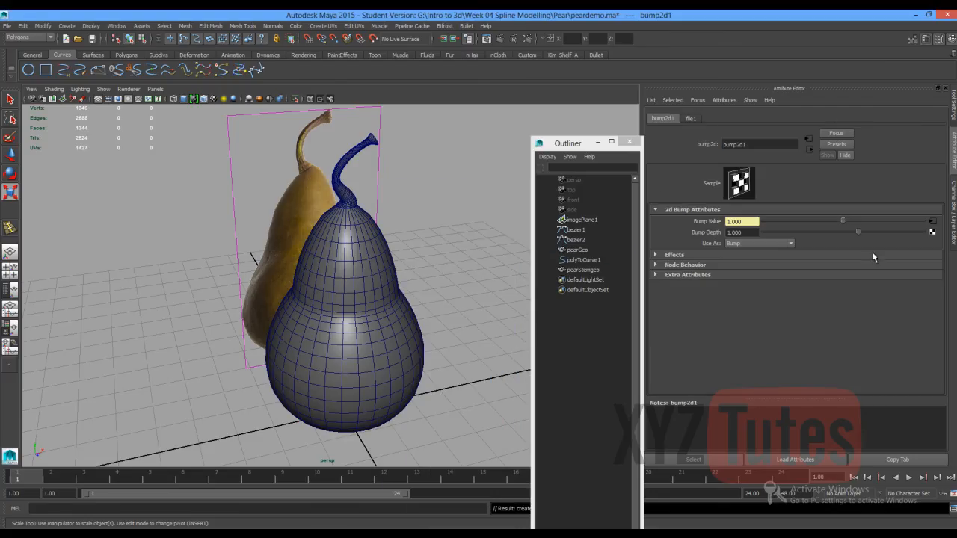
left_click(932, 223)
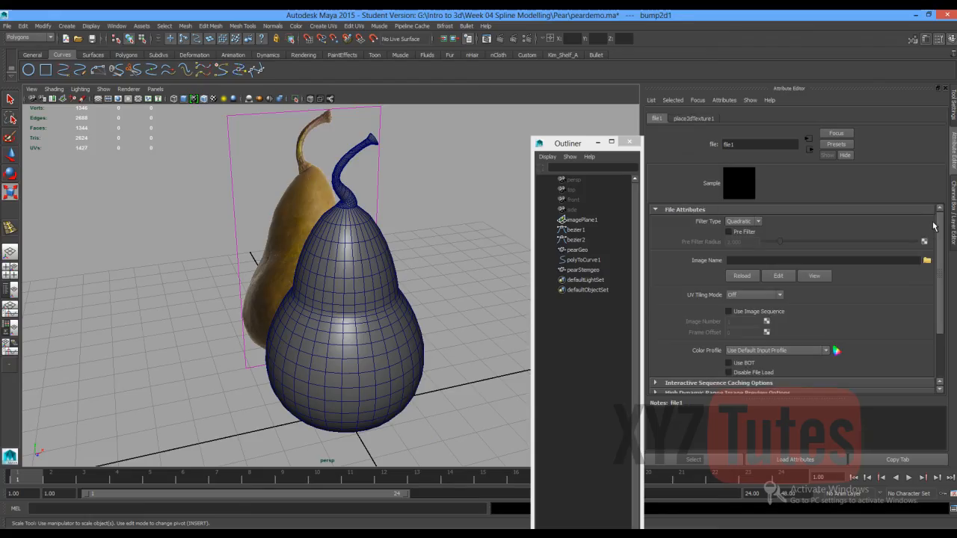
left_click(926, 260)
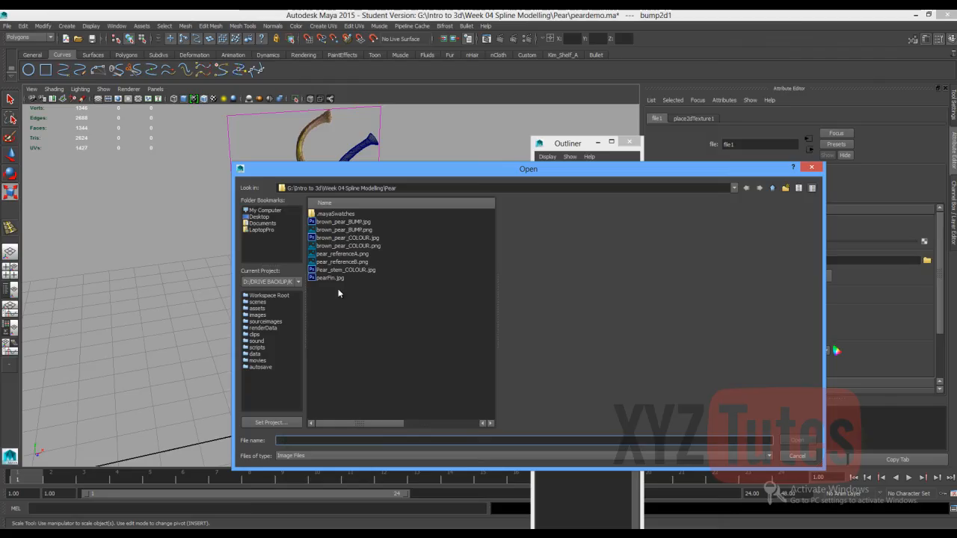
left_click(334, 223)
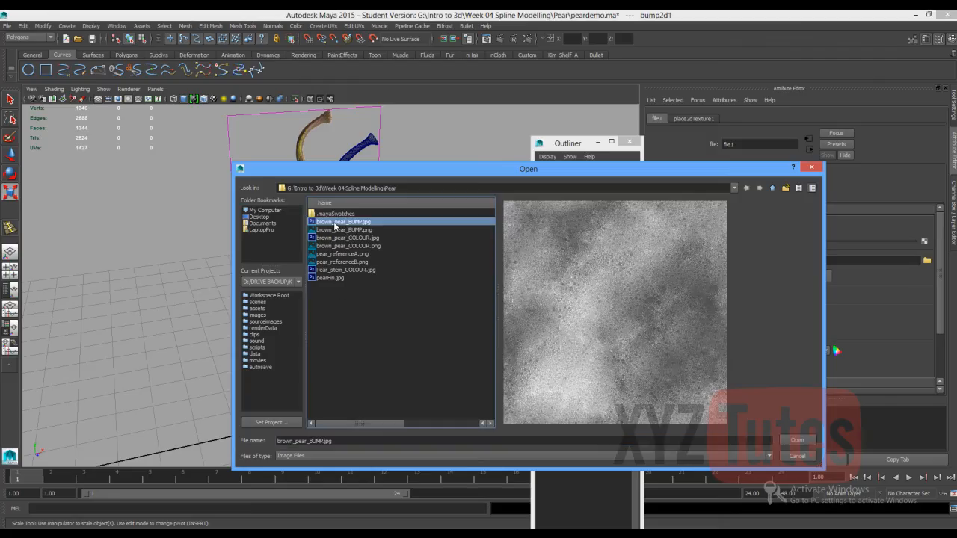
left_click(797, 441)
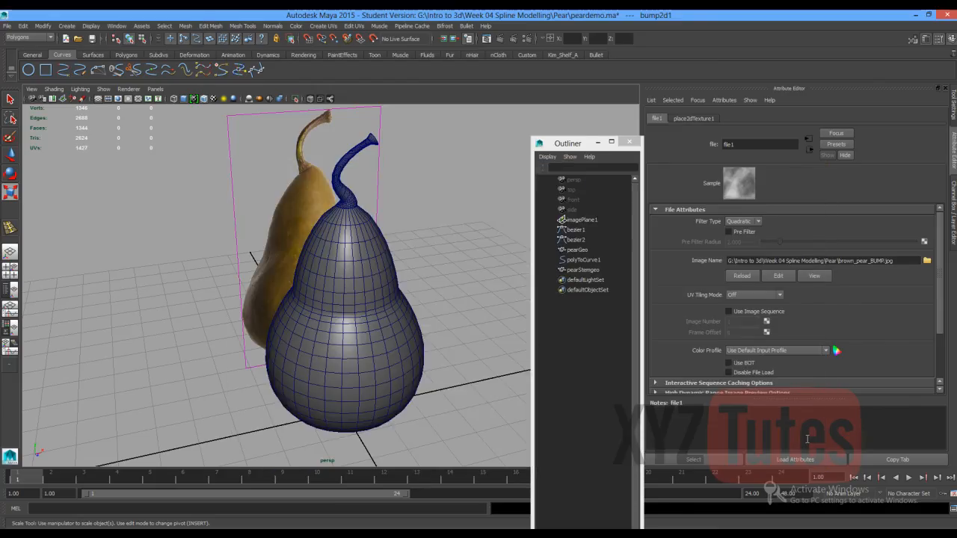
left_click(215, 100)
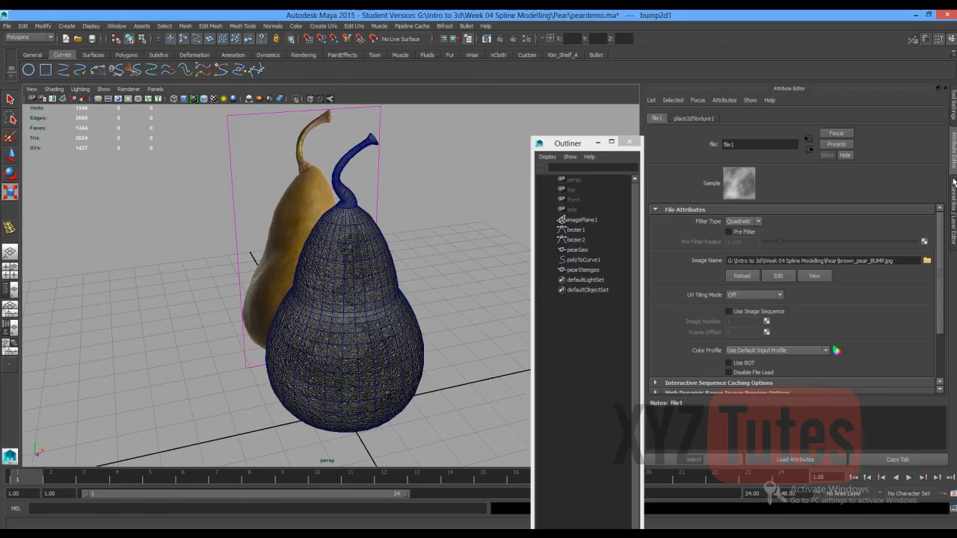
Reduce the bump depth of the pear body's material to 0.05 and fine-tune it to a smaller value.
right_click(367, 272)
left_click(367, 272)
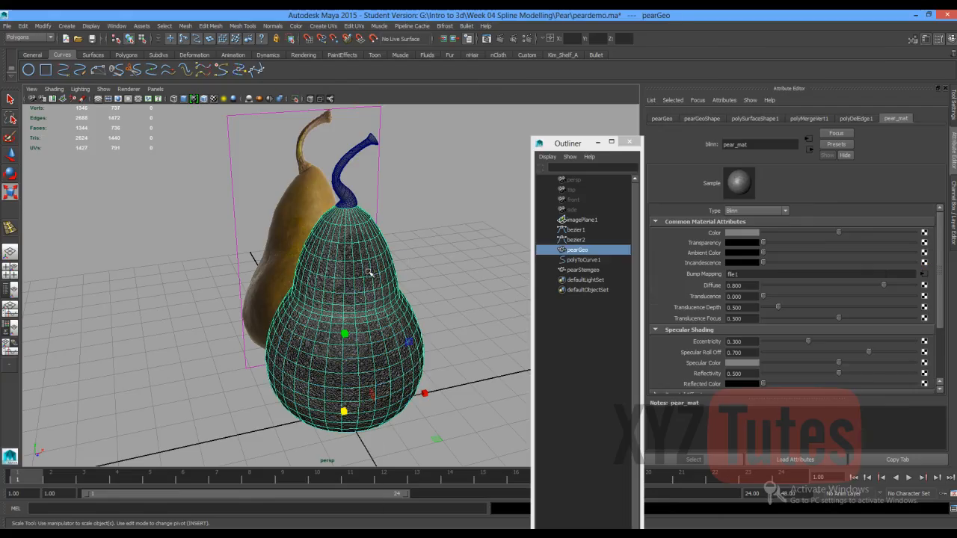
left_click(924, 274)
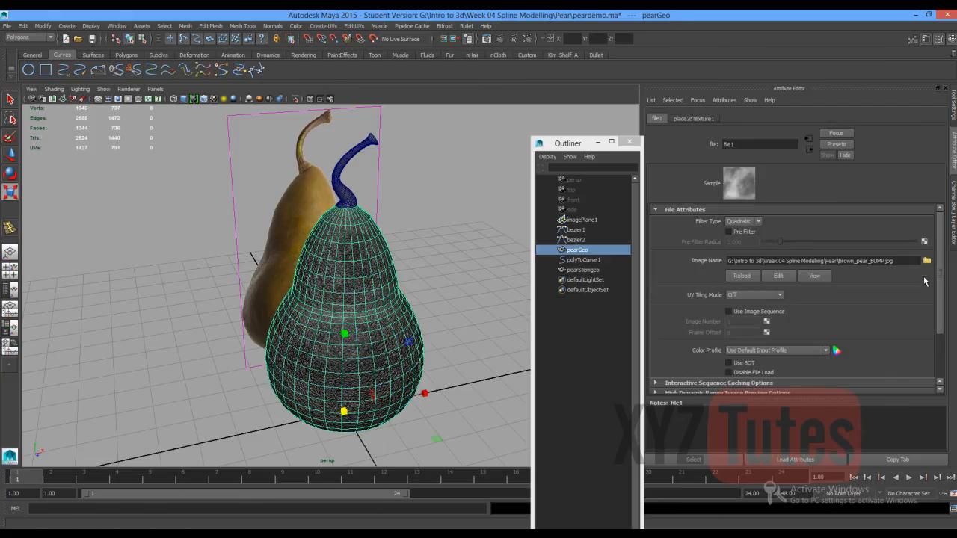
left_click(811, 152)
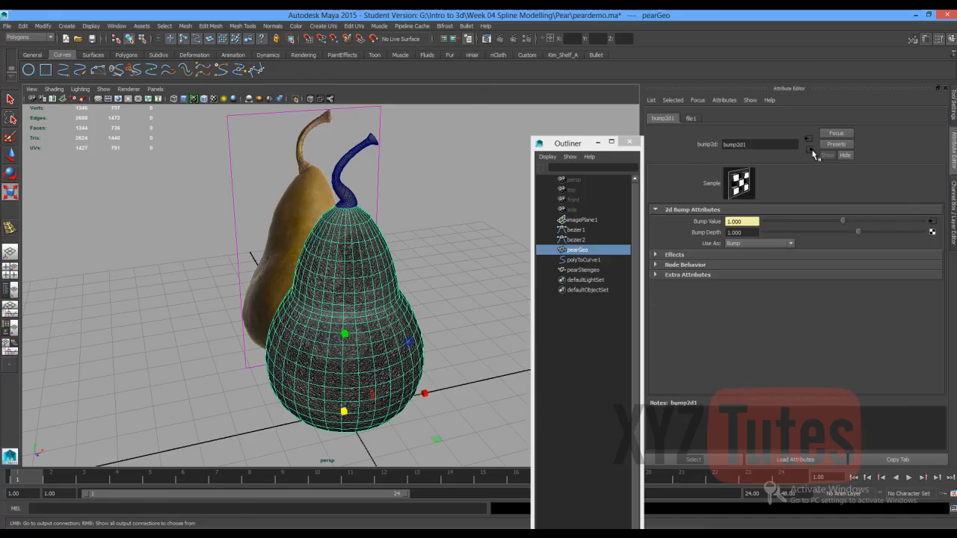
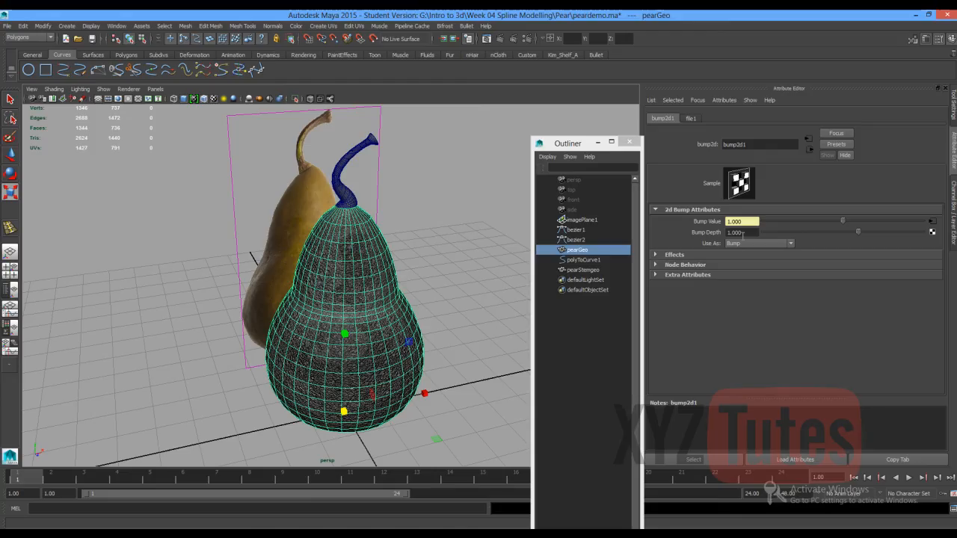
double_click(745, 231)
type("0.05")
key("Return")
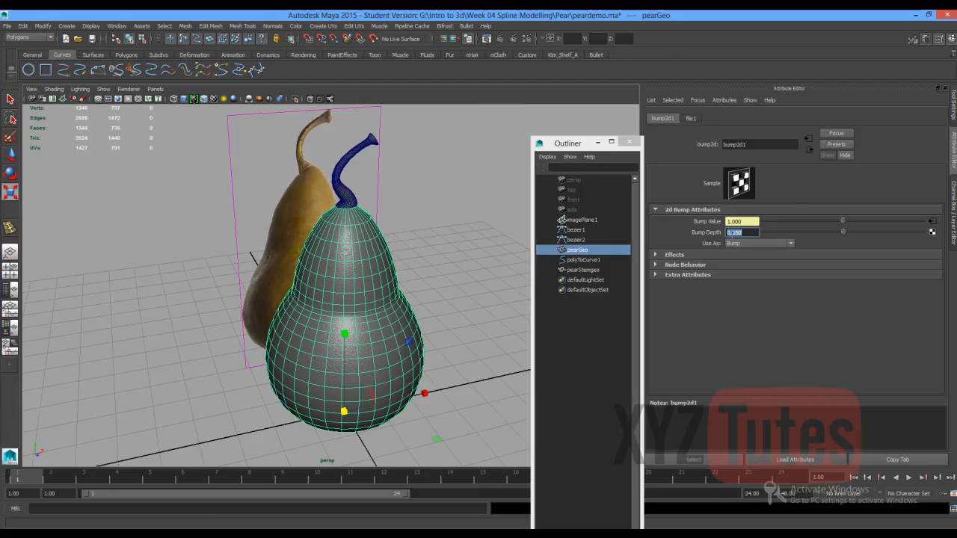
left_click_drag(735, 233, 756, 233)
type("20")
key("Return")
Set Repeat UV to 2 by 2 in the bump texture's 2D placement node.
left_click(692, 118)
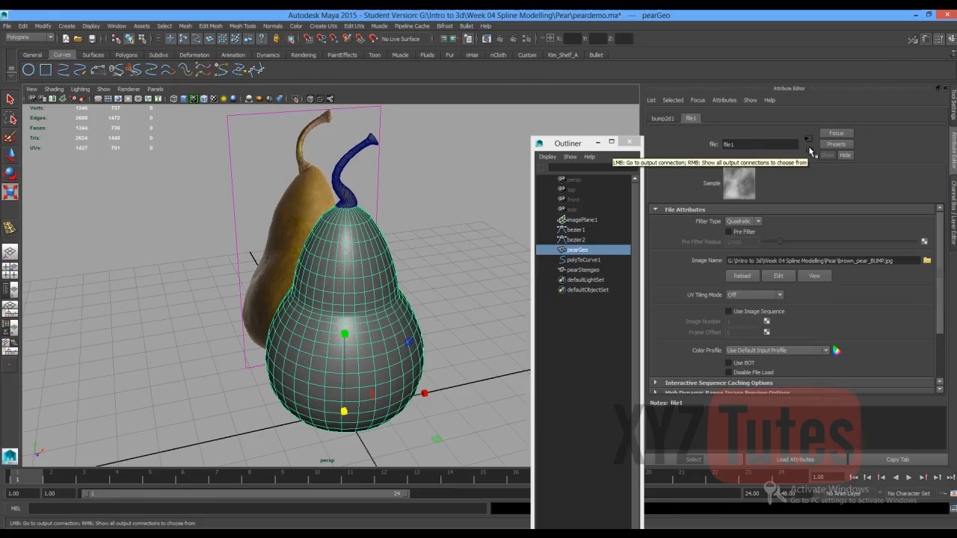
left_click(809, 148)
left_click(689, 120)
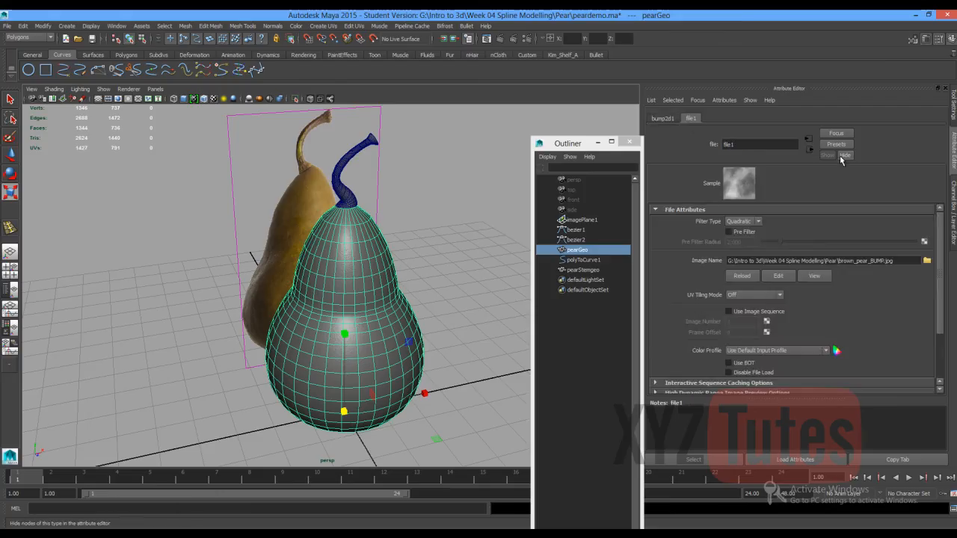
left_click(809, 139)
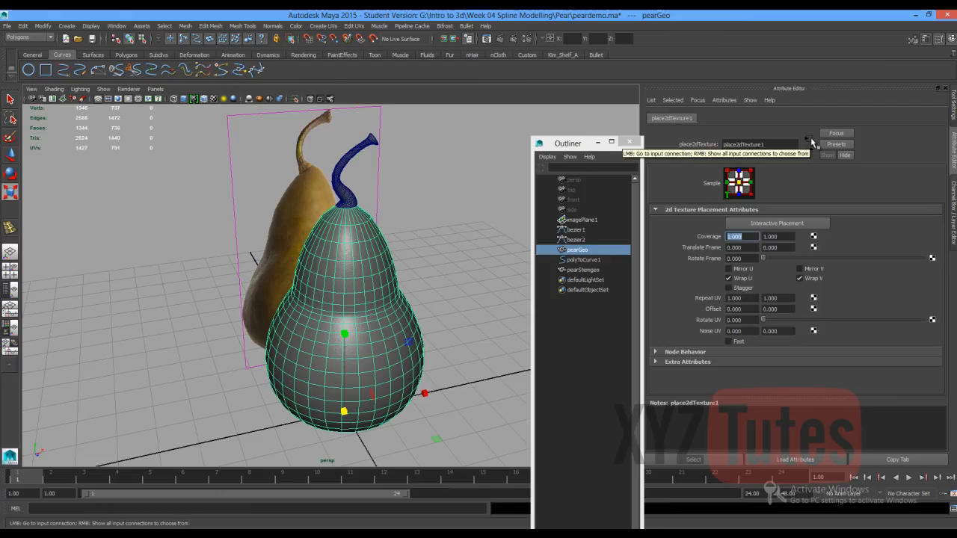
left_click(750, 298)
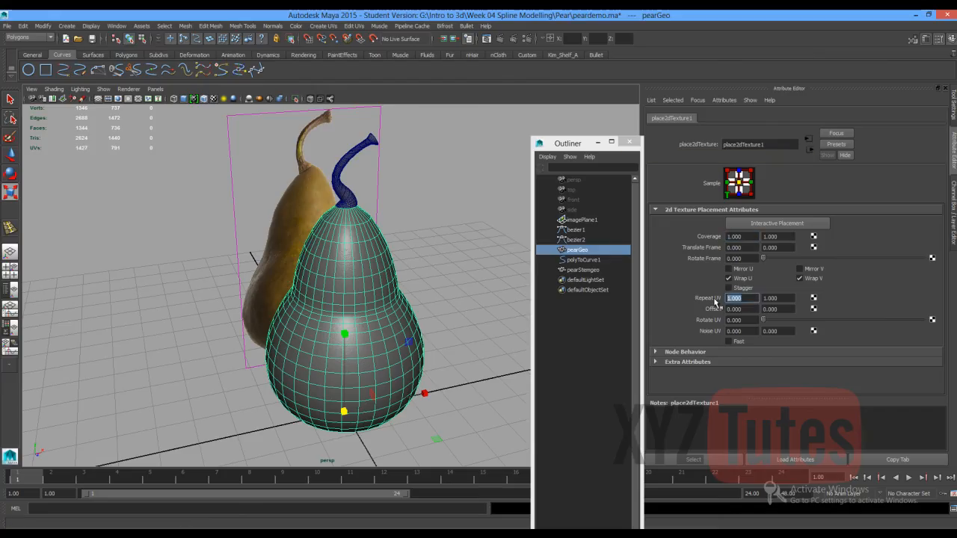
type("2")
key("Return")
key("Tab")
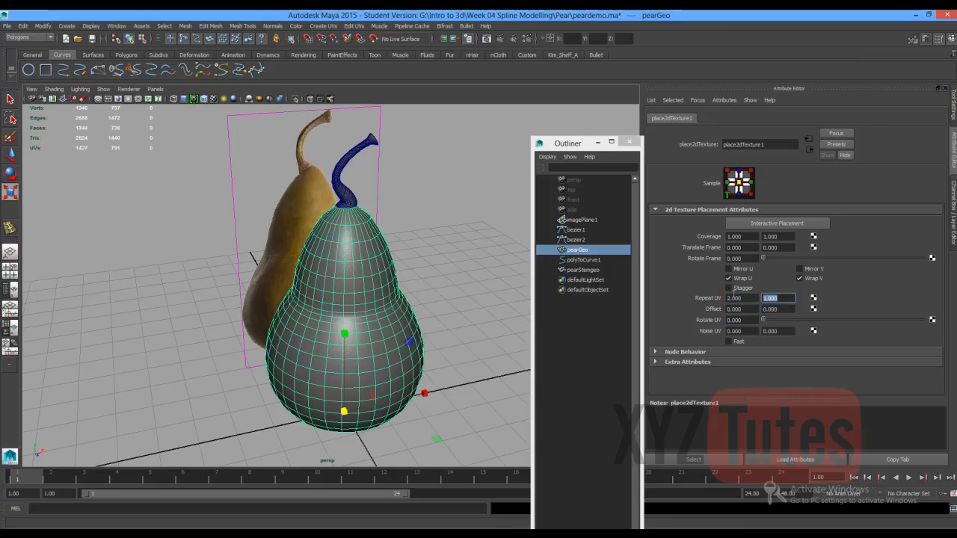
type("2")
key("Return")
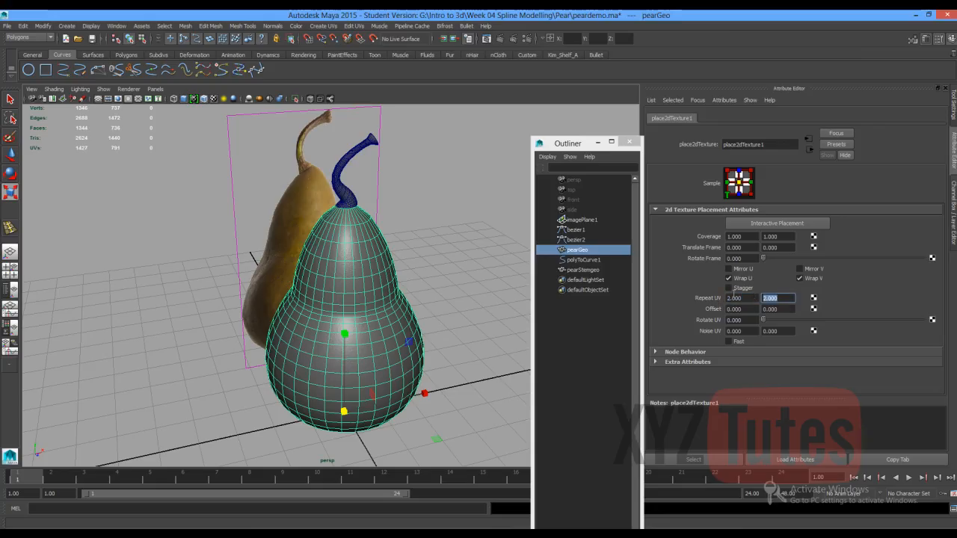
Reselect the pear body and check the bump texture's Repeat UV values through the material's bump mapping connection.
left_click(403, 230)
right_click_drag(359, 256, 392, 242)
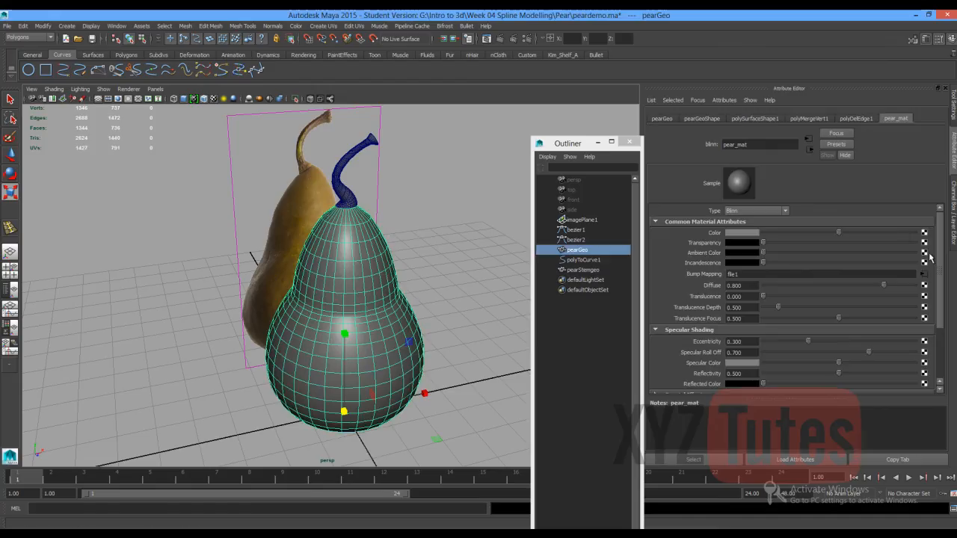
left_click(925, 275)
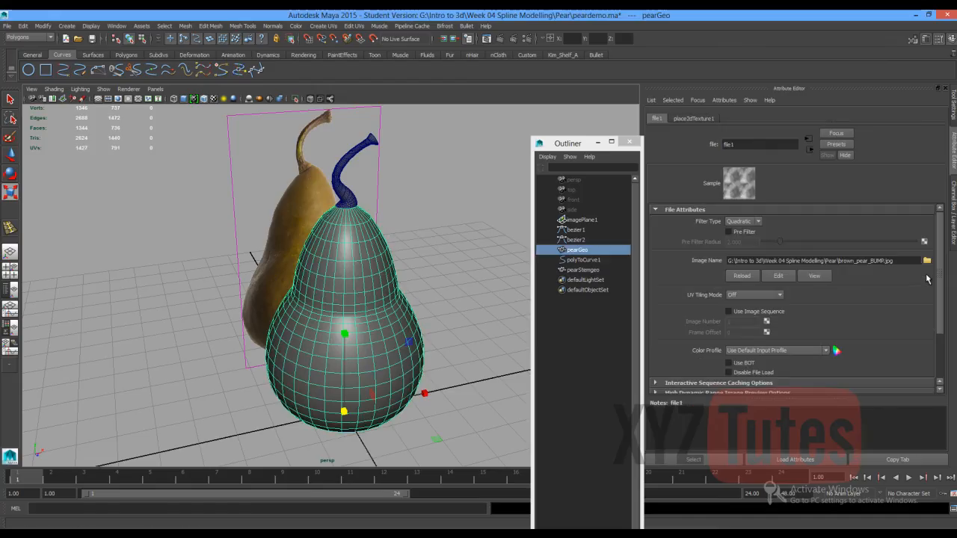
left_click(684, 118)
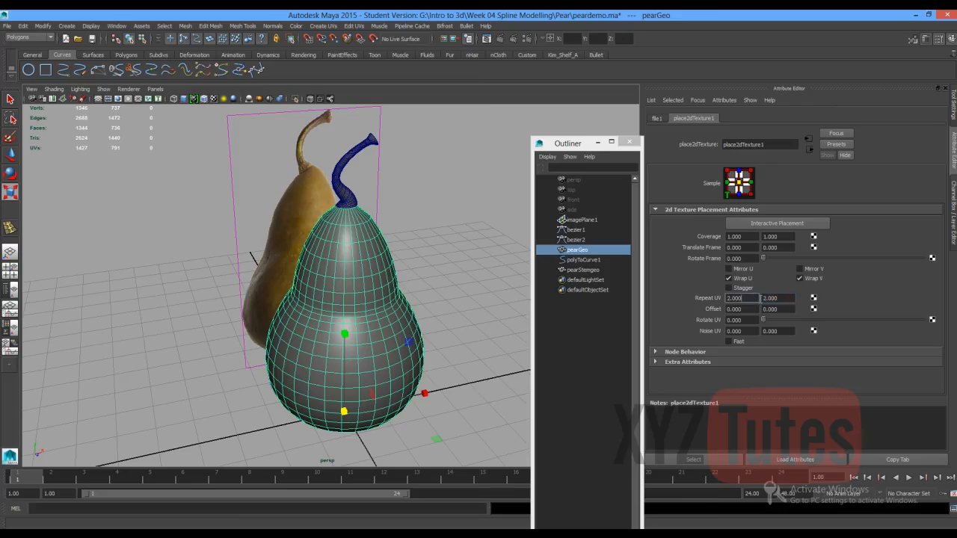
left_click(770, 298)
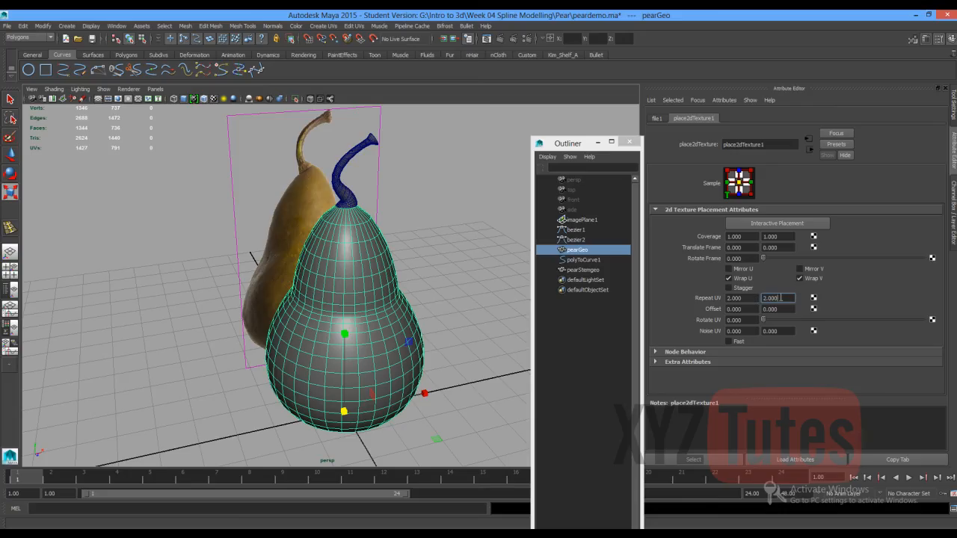
Reselect the pear body and connect a new file texture to the colour of pear_mat.
left_click(421, 235)
left_click(366, 254)
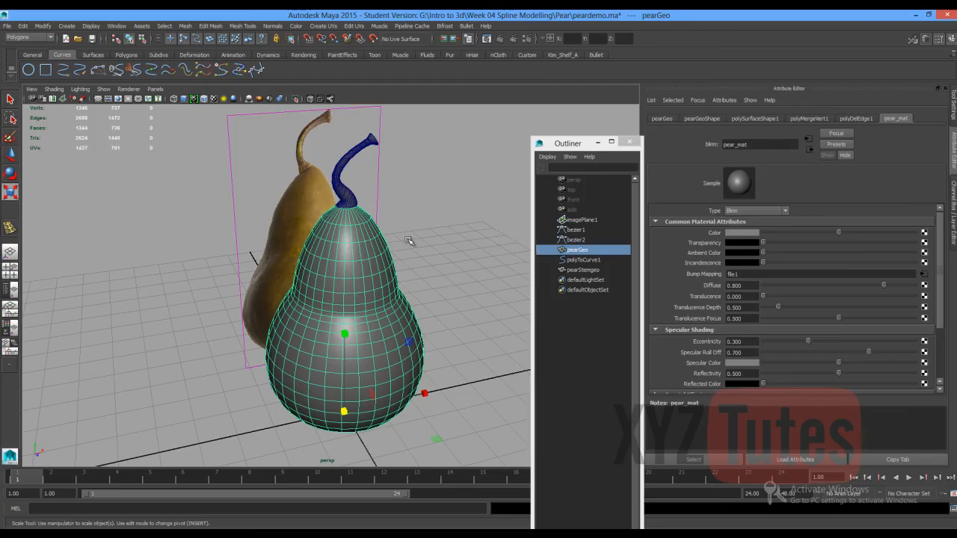
left_click(923, 233)
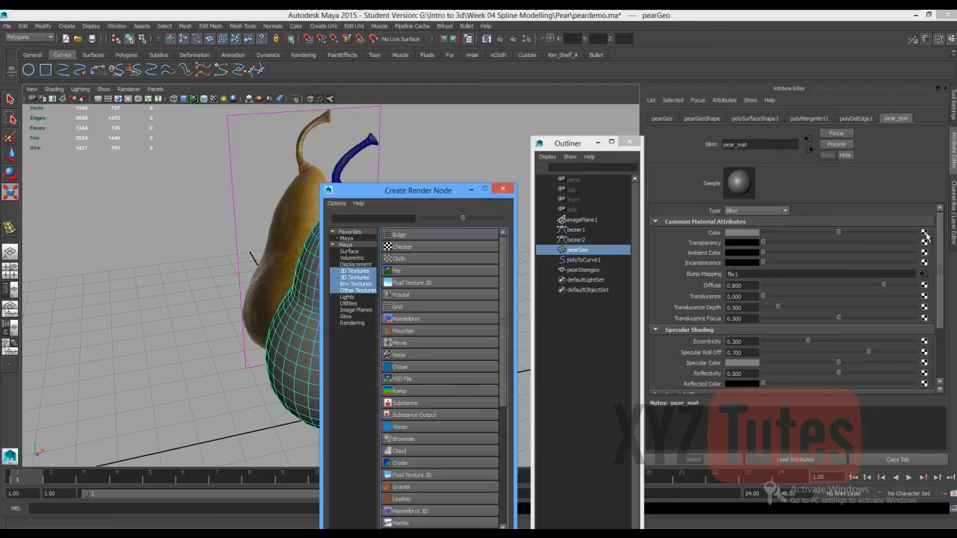
left_click(439, 271)
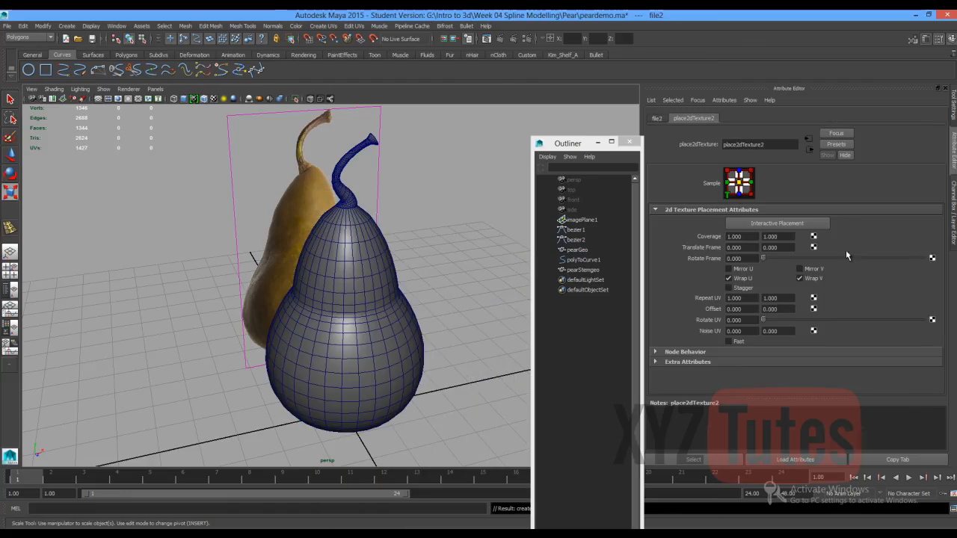
Set Repeat UV to 2 by 2 in the colour texture's 2D placement node.
double_click(748, 298)
type("2")
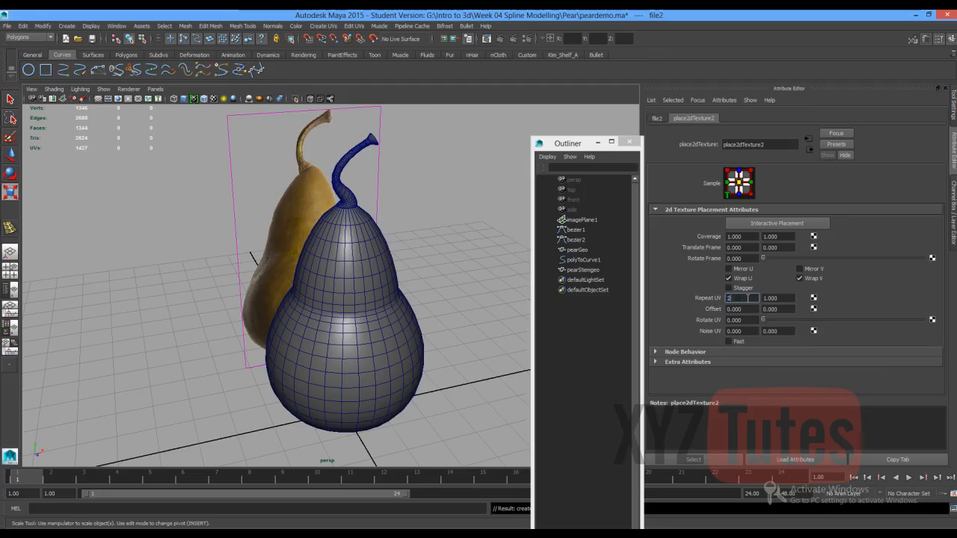
key("Return")
key("Tab")
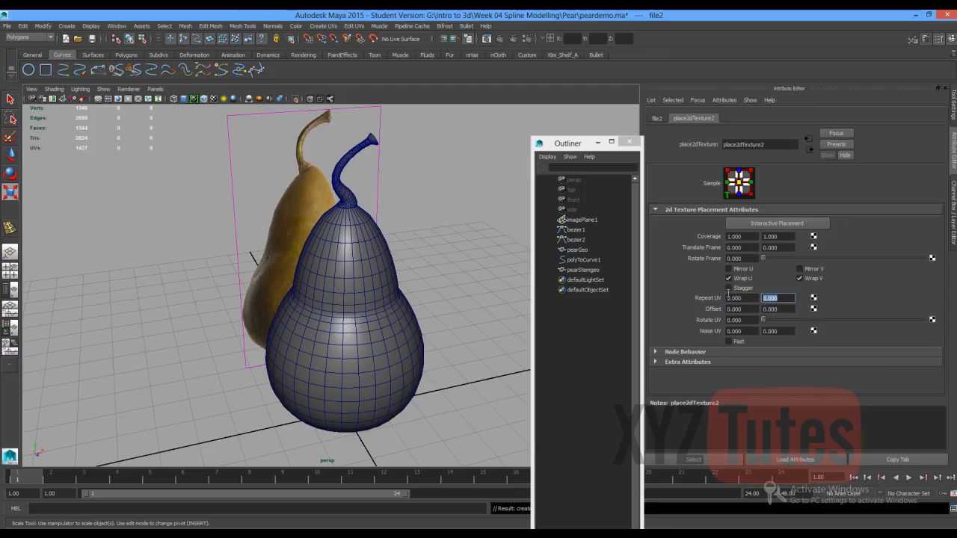
type("2")
key("Return")
Load brown_pear_COLOUR.jpg as the image of the colour file texture.
left_click(657, 118)
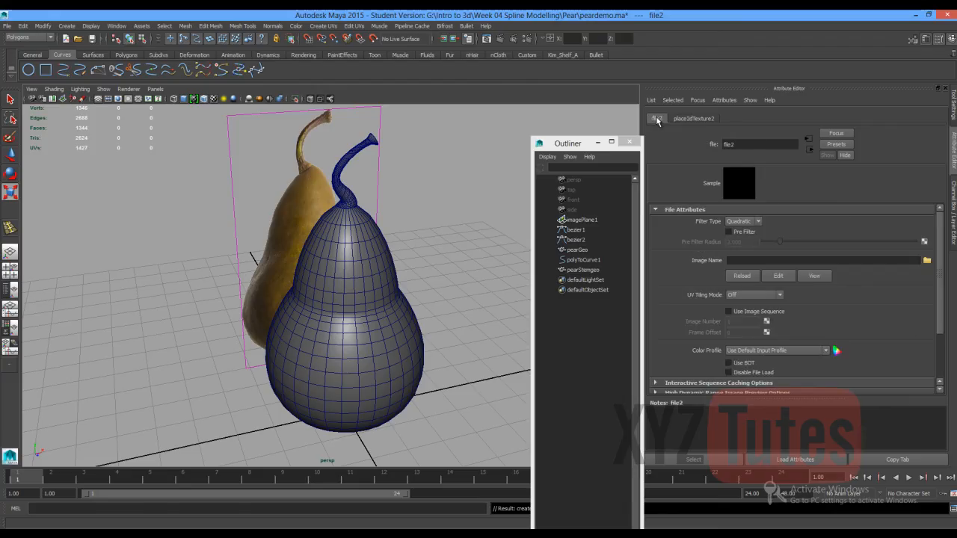
left_click(927, 260)
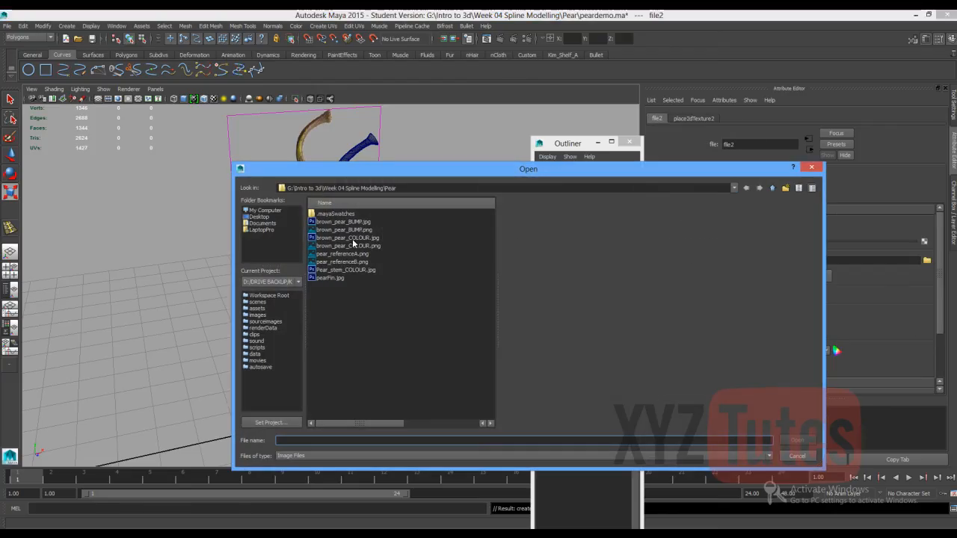
left_click(353, 238)
left_click(798, 440)
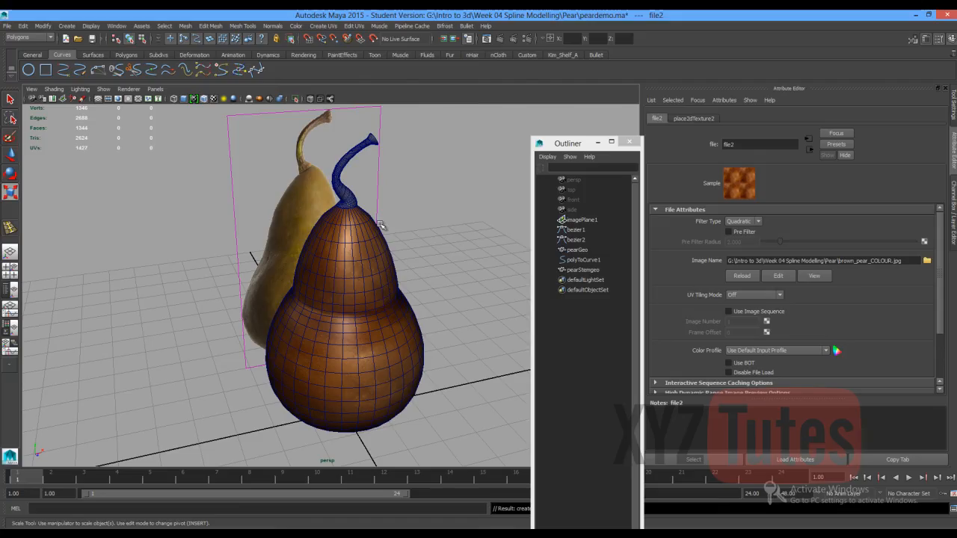
Deselect everything and turn off the wireframe overlay on the shaded models in the perspective view.
left_click(191, 183)
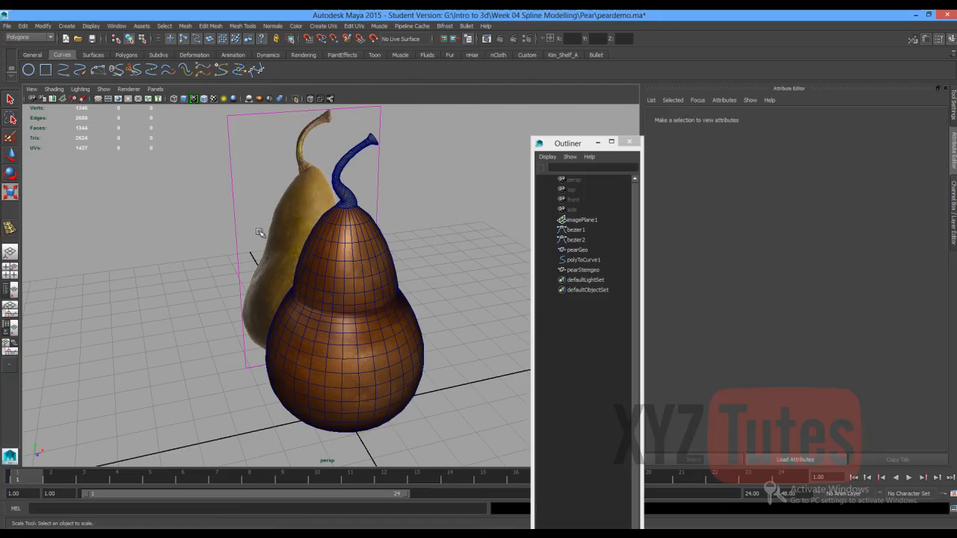
left_click(204, 98)
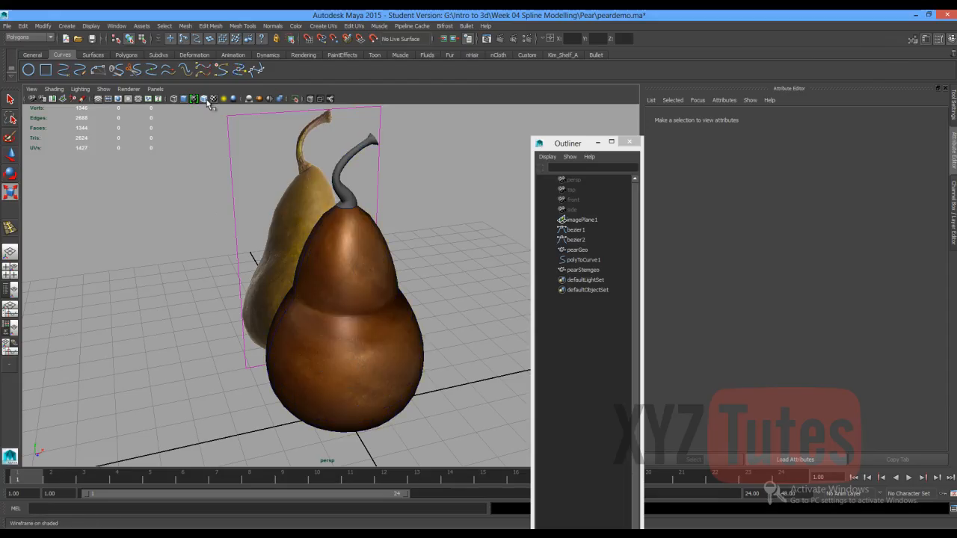
Open the Hypershade and graph the input and output connections of pear_mat.
left_click(117, 26)
mouse_move(139, 49)
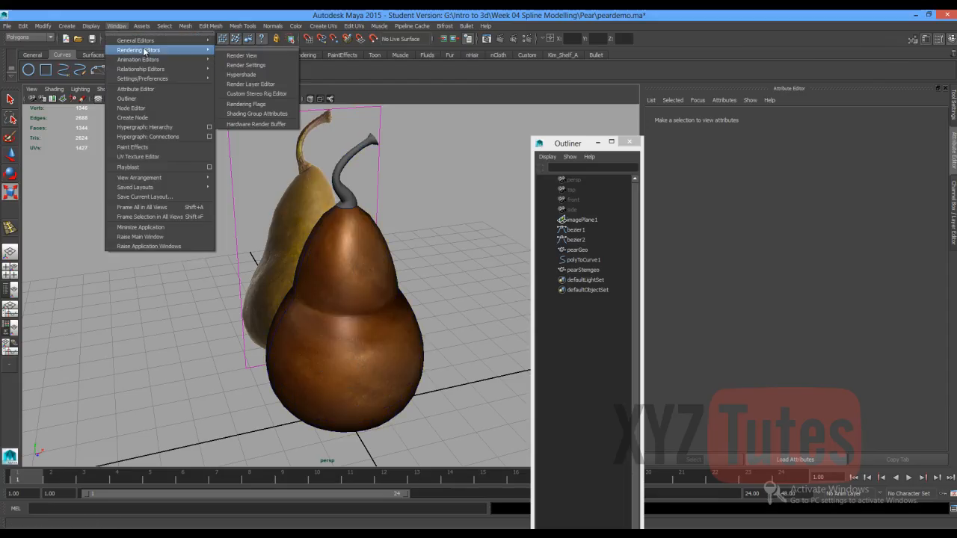
left_click(259, 76)
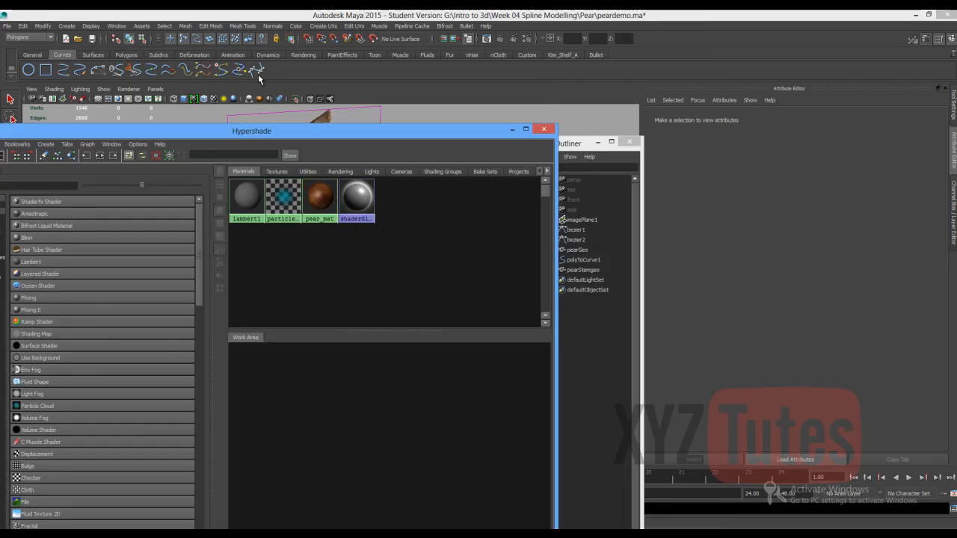
left_click(322, 209)
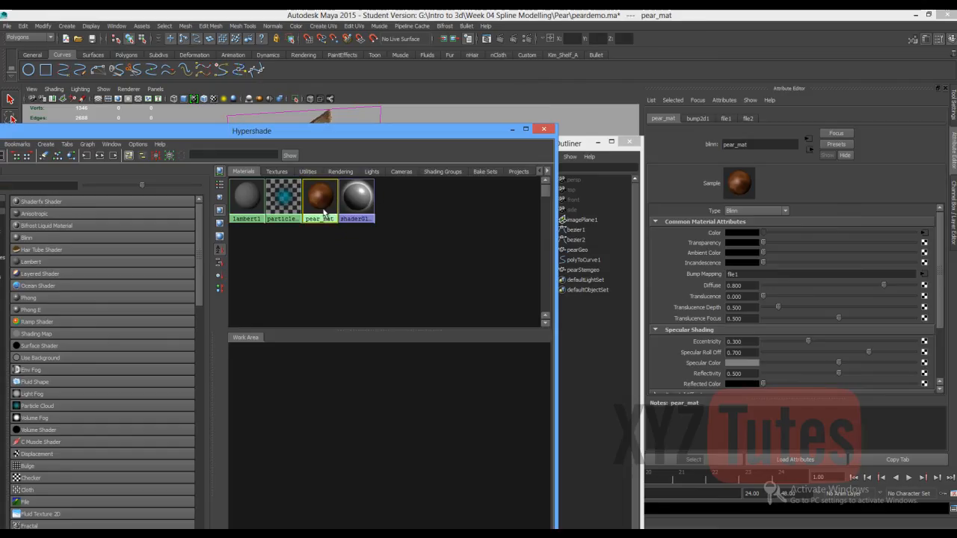
left_click(87, 145)
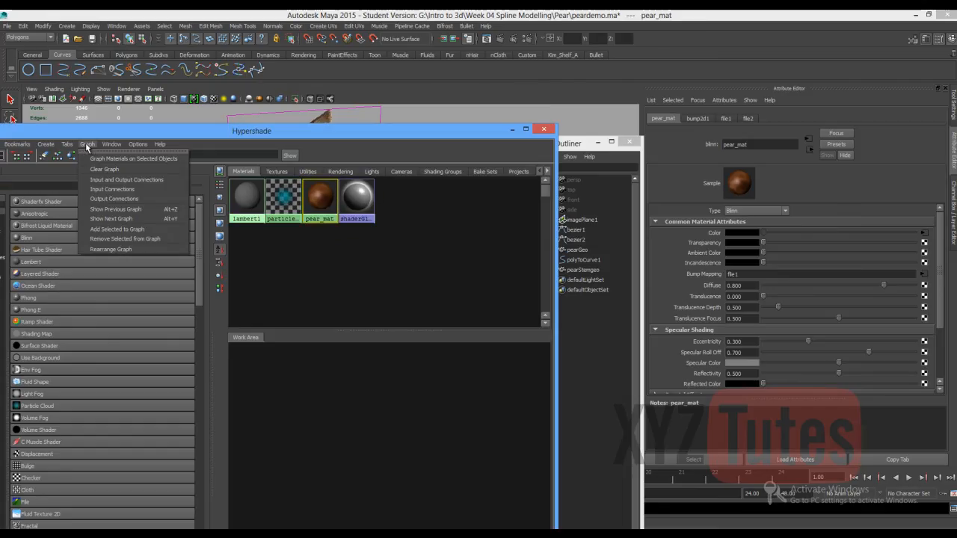
left_click(95, 179)
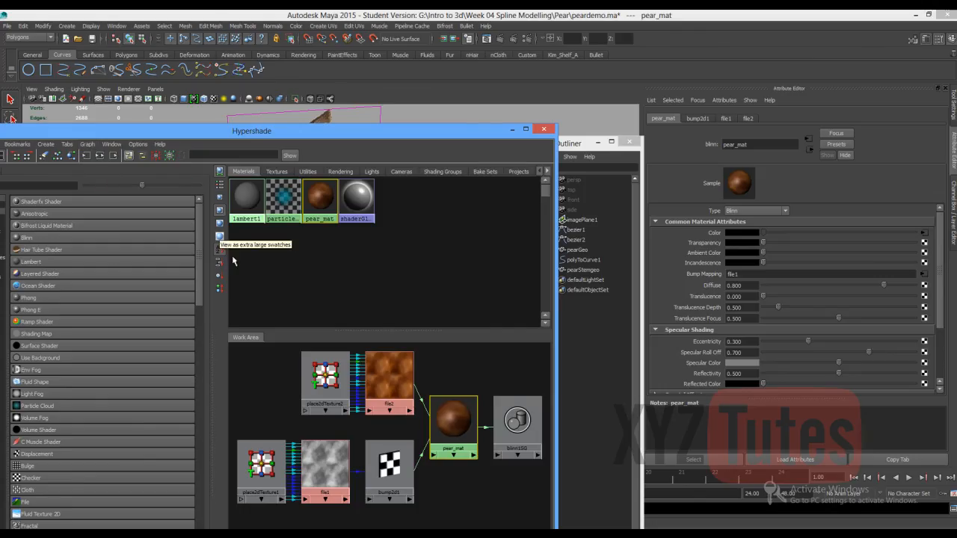
Connect the bump file texture file1 to the specular color of pear_mat in the Hypershade graph.
left_click(324, 473)
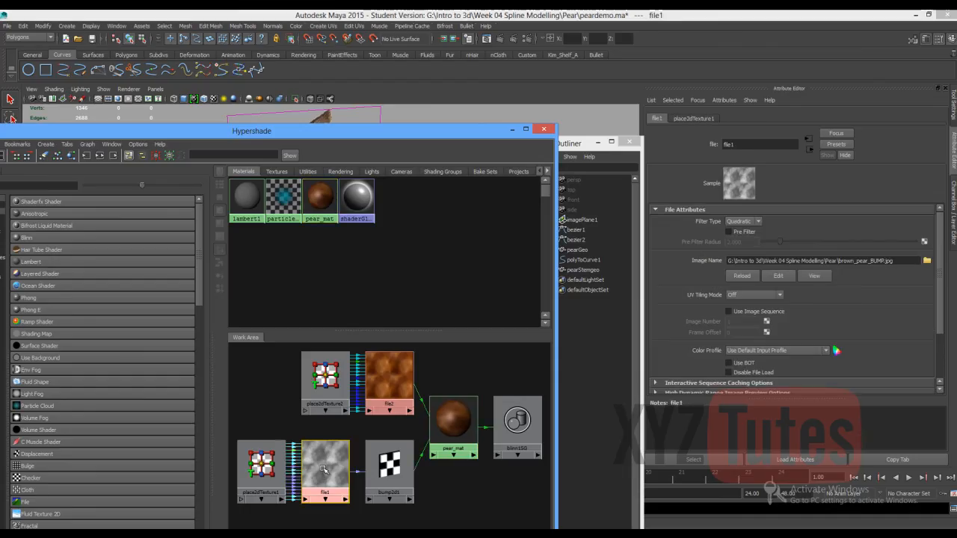
middle_click_drag(324, 469, 442, 434)
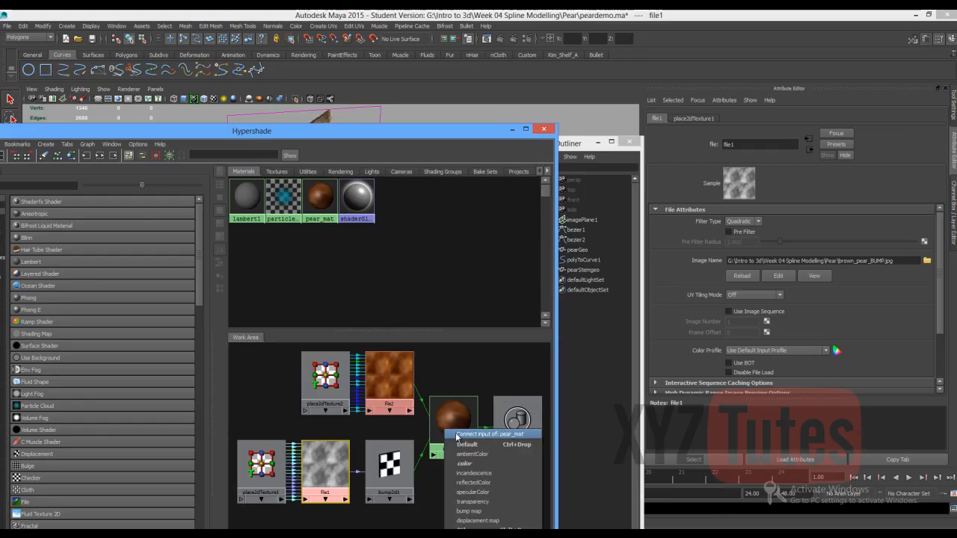
left_click(502, 513)
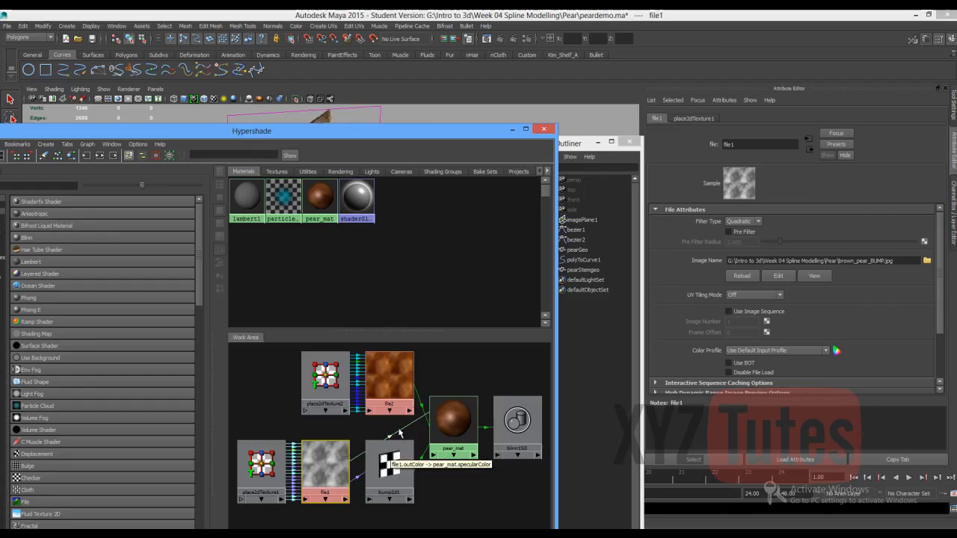
Check the Alpha Is Luminance option in the Color Balance attributes of file1.
left_click_drag(940, 296, 946, 364)
left_click(681, 339)
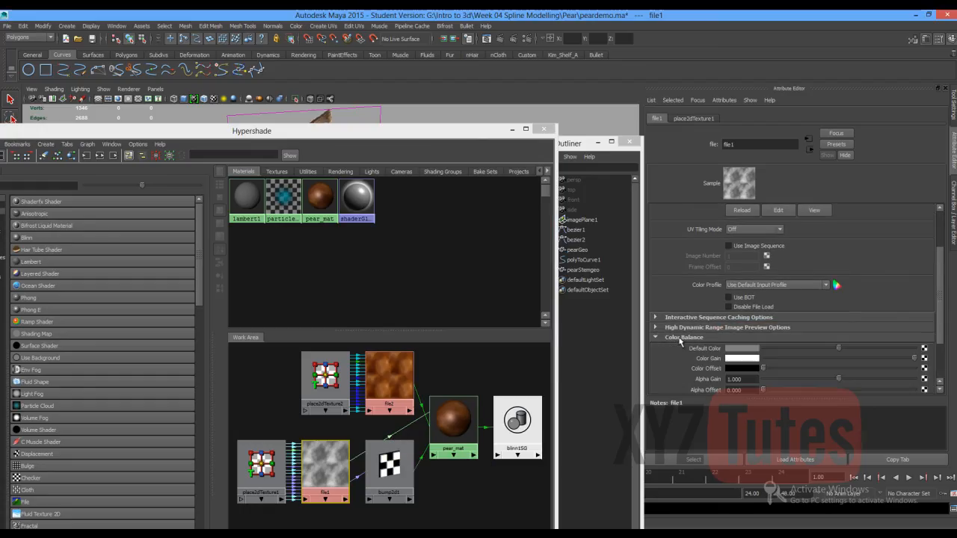
left_click_drag(943, 303, 943, 350)
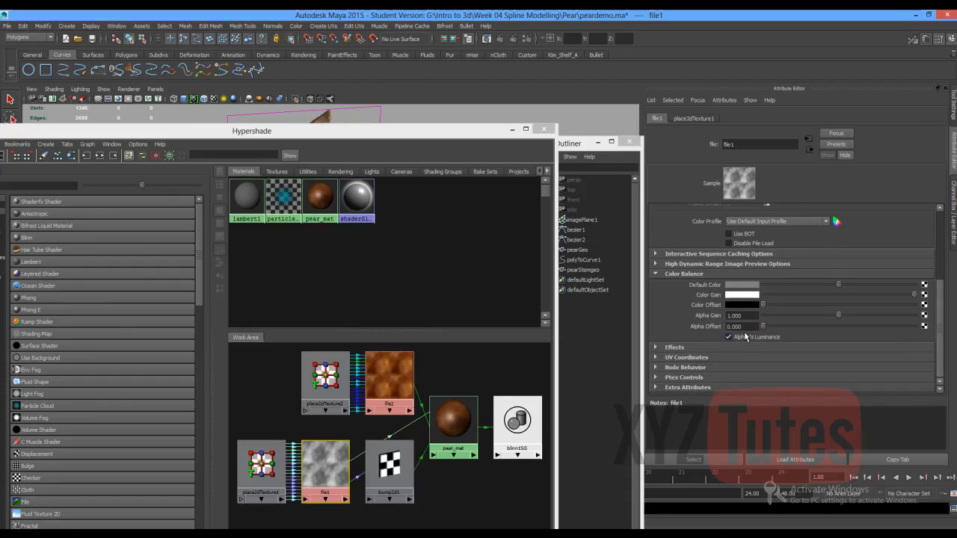
left_click(727, 337)
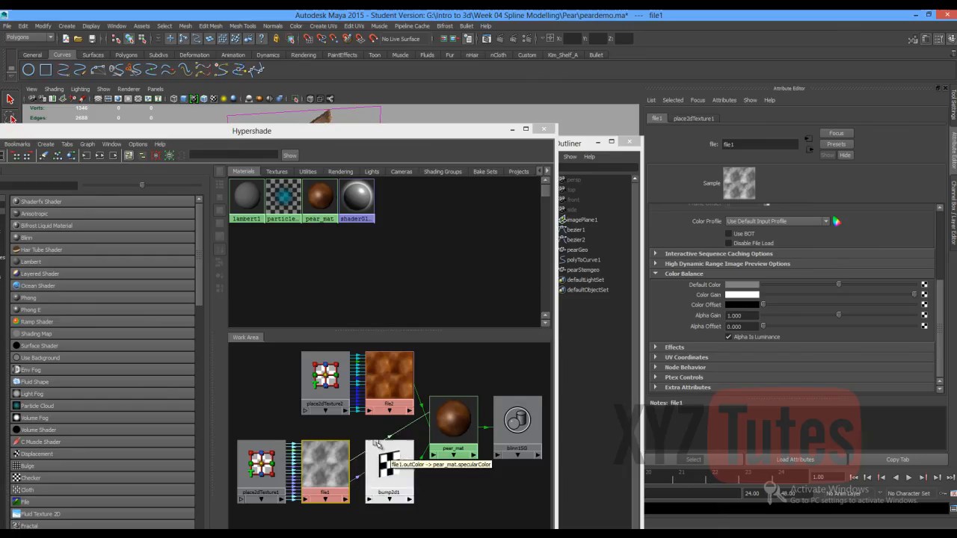
Select pear_mat and set its Eccentricity to 0.37 and Specular Roll Off to 0.4, with the pear in view.
left_click(446, 412)
left_click_drag(449, 132, 457, 442)
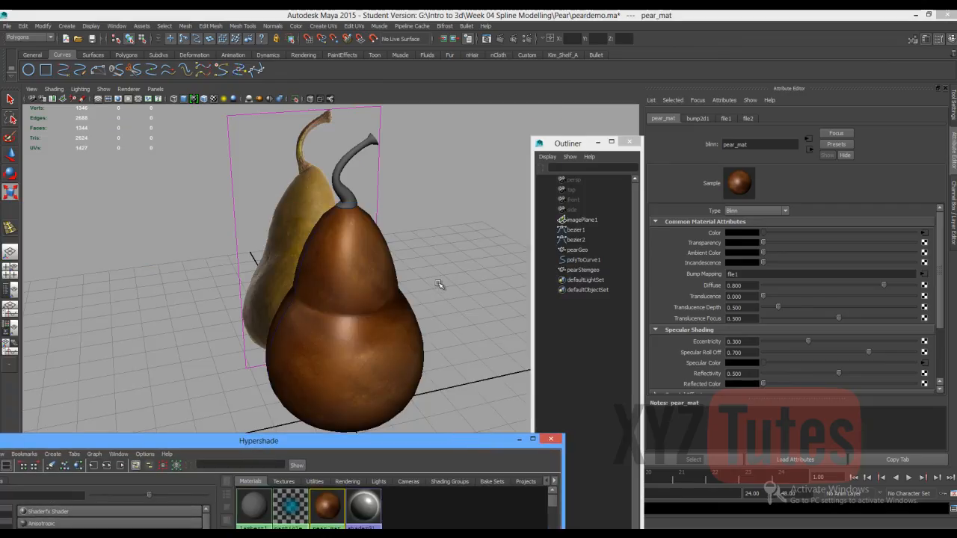
left_click_drag(453, 279, 530, 268, "alt")
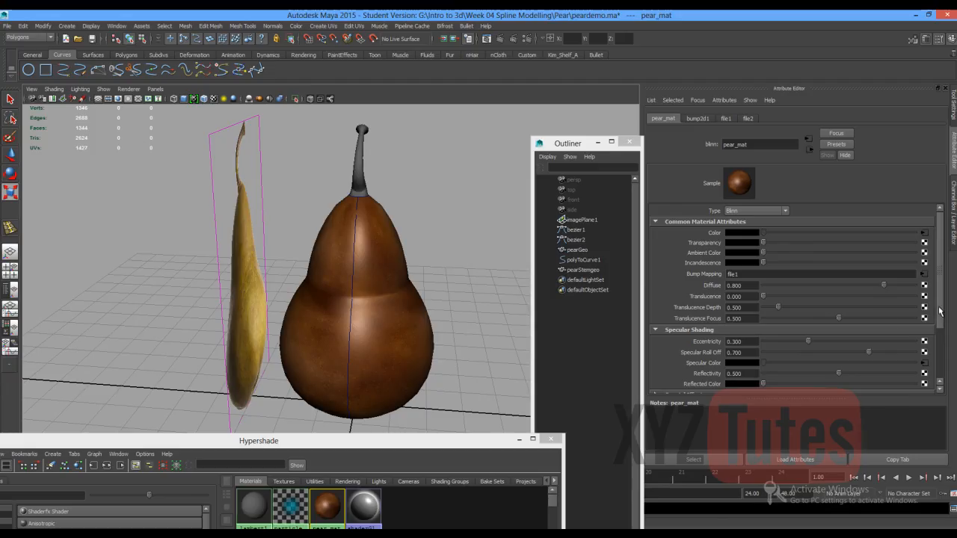
left_click_drag(940, 311, 943, 336)
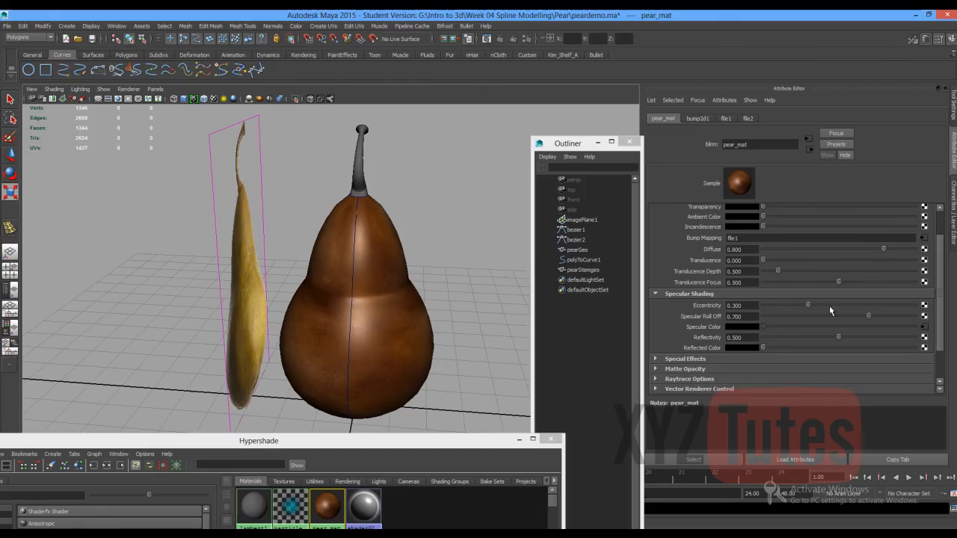
left_click(748, 305)
type(".37")
left_click(751, 315)
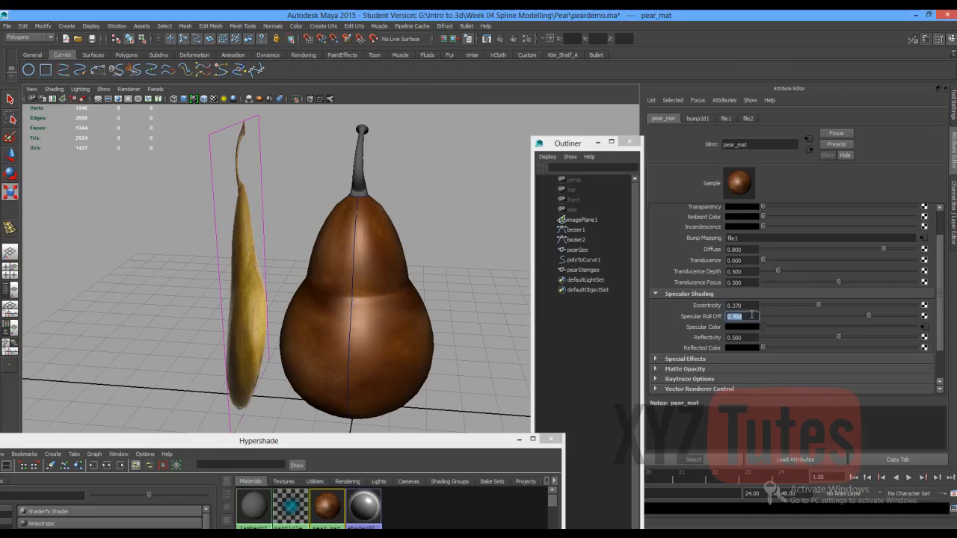
type(".4")
key("Return")
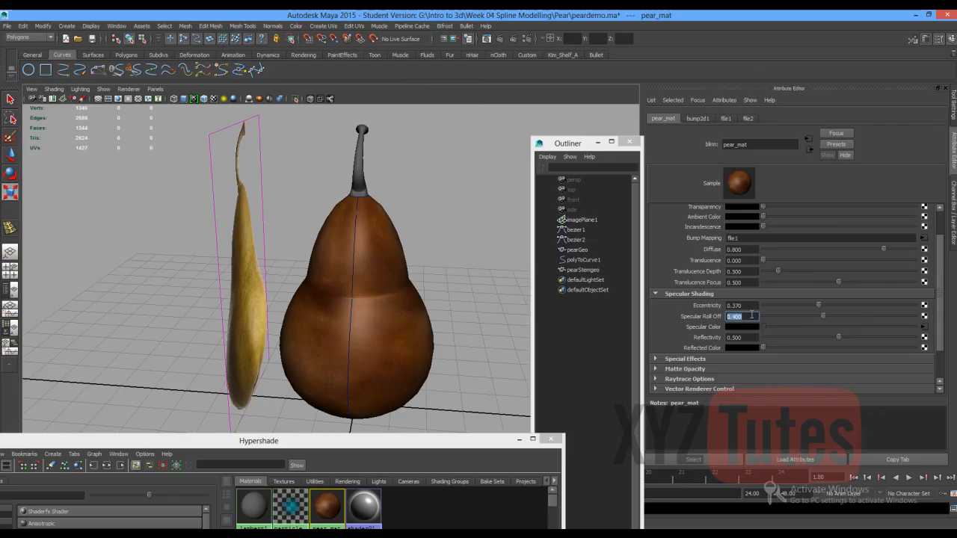
Reduce the Reflectivity of pear_mat to 0.
left_click_drag(838, 337, 748, 334)
scroll(940, 336, "down", 2)
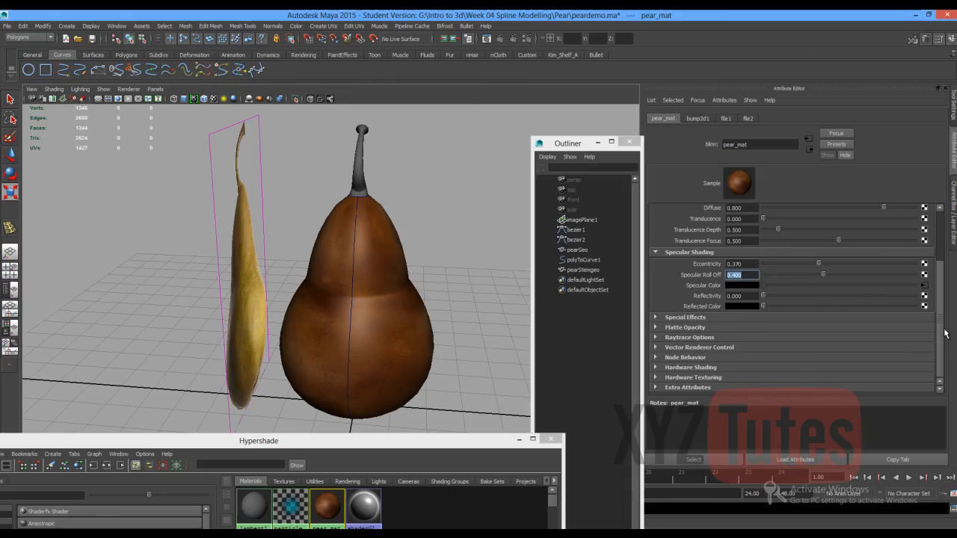
scroll(944, 338, "up", 4)
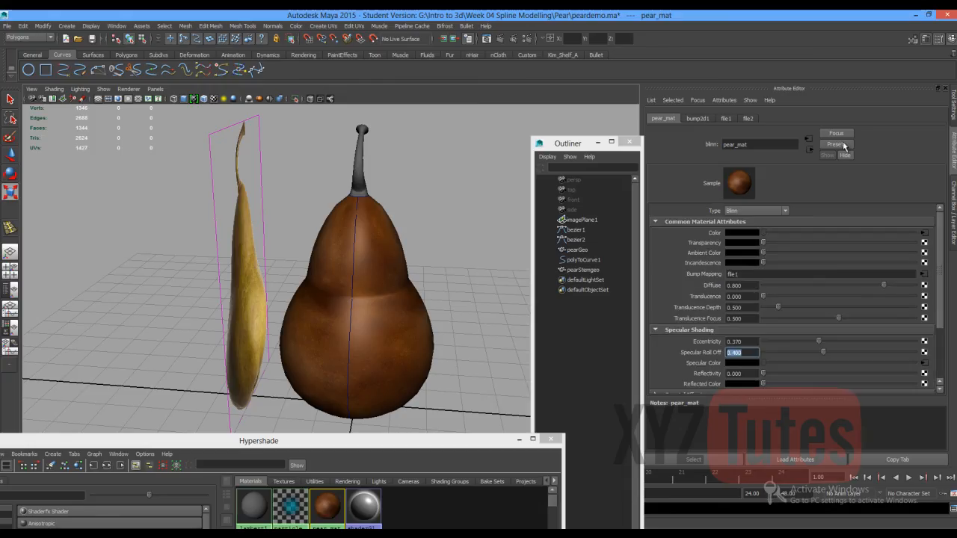
Open the Render Settings and check which renderers are available.
left_click(533, 43)
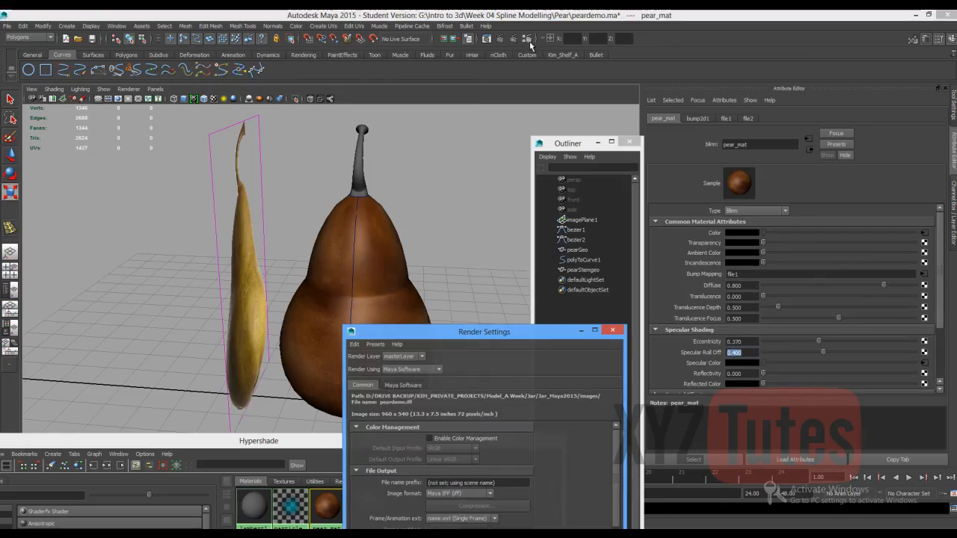
left_click(419, 369)
left_click(416, 370)
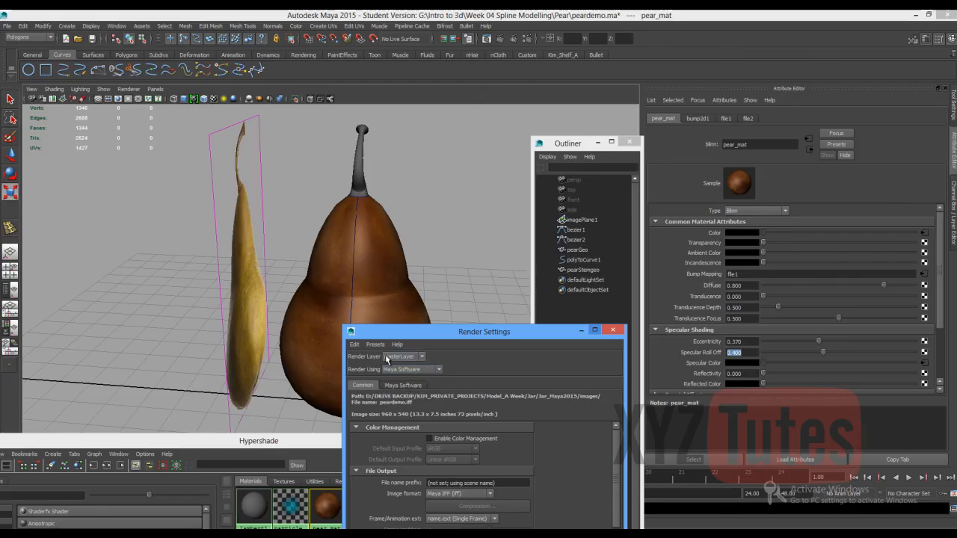
Load the mental ray plug-in Mayatomr.mll with Auto load enabled in the Plug-in Manager.
left_click(117, 25)
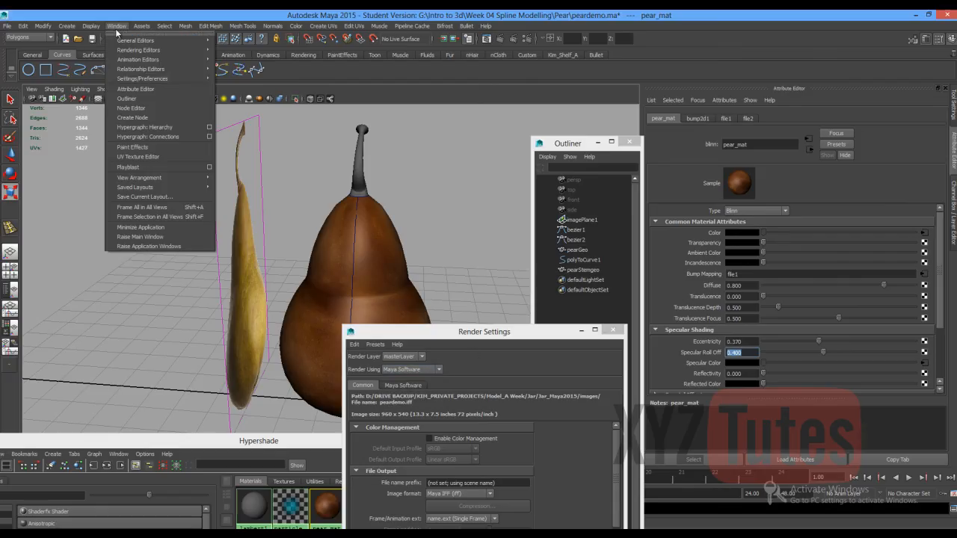
mouse_move(133, 80)
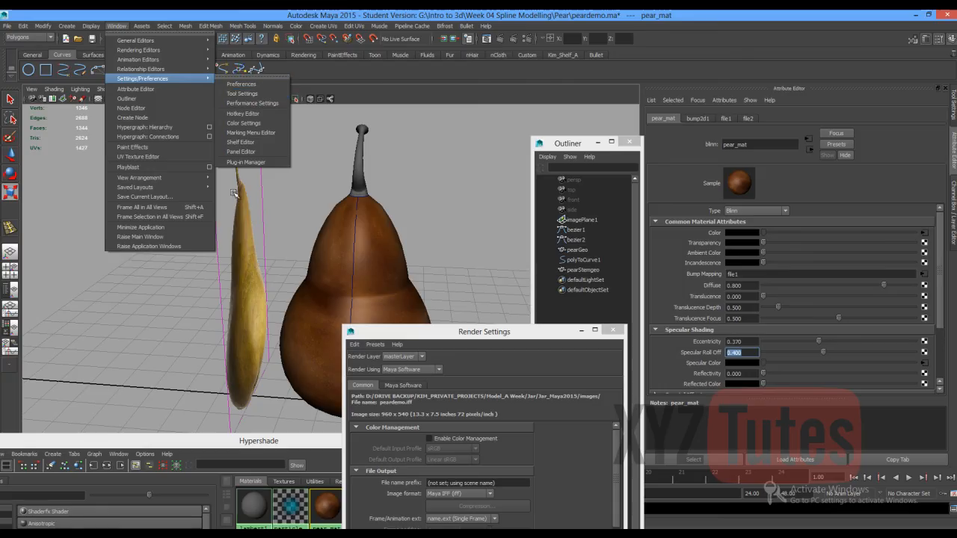
left_click(247, 162)
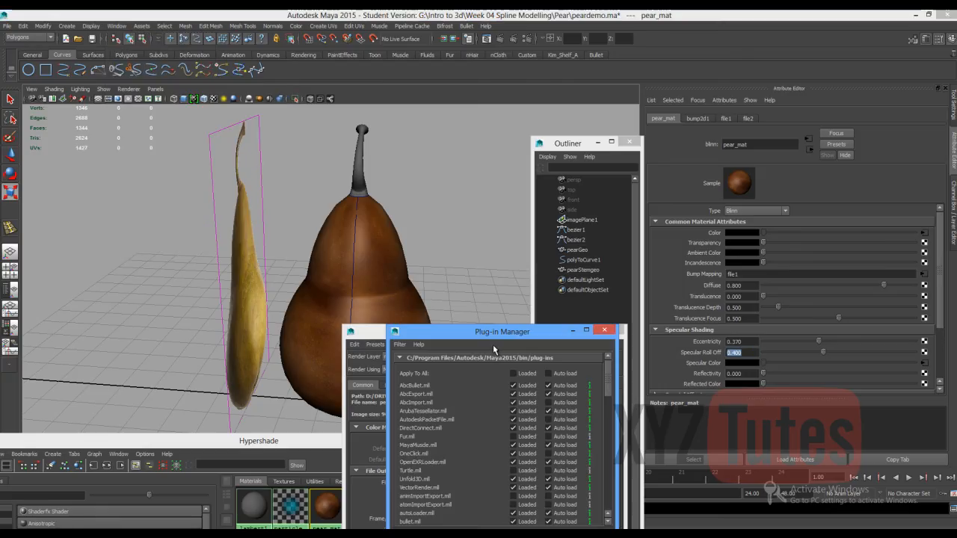
left_click_drag(495, 332, 485, 140)
left_click_drag(596, 192, 604, 311)
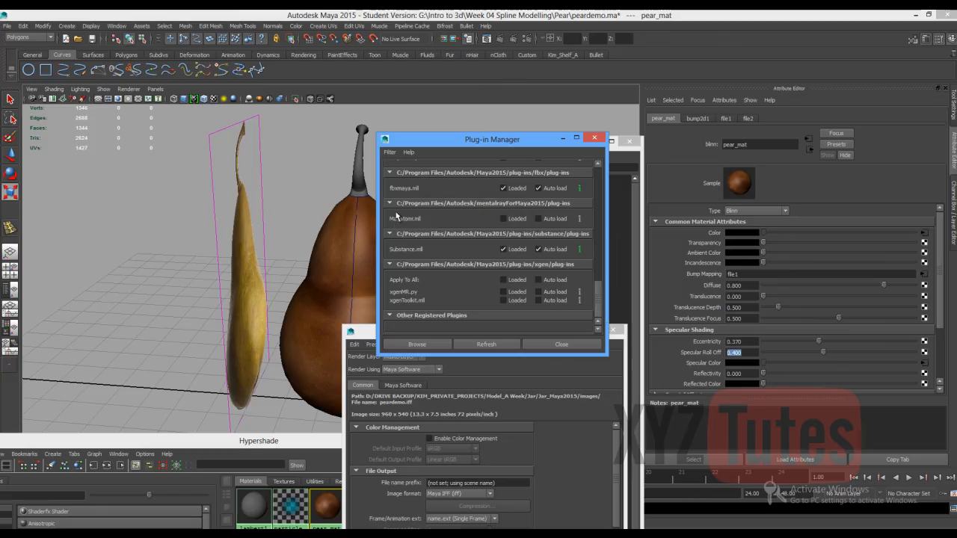
left_click(547, 220)
left_click(515, 222)
left_click(552, 345)
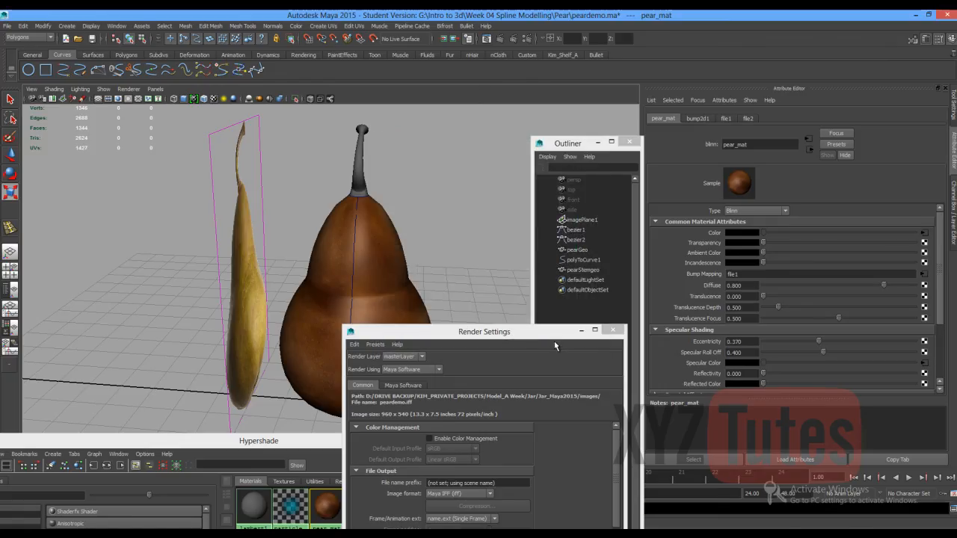
Set the renderer to mental ray in the Render Settings and close them.
left_click_drag(556, 336, 537, 301)
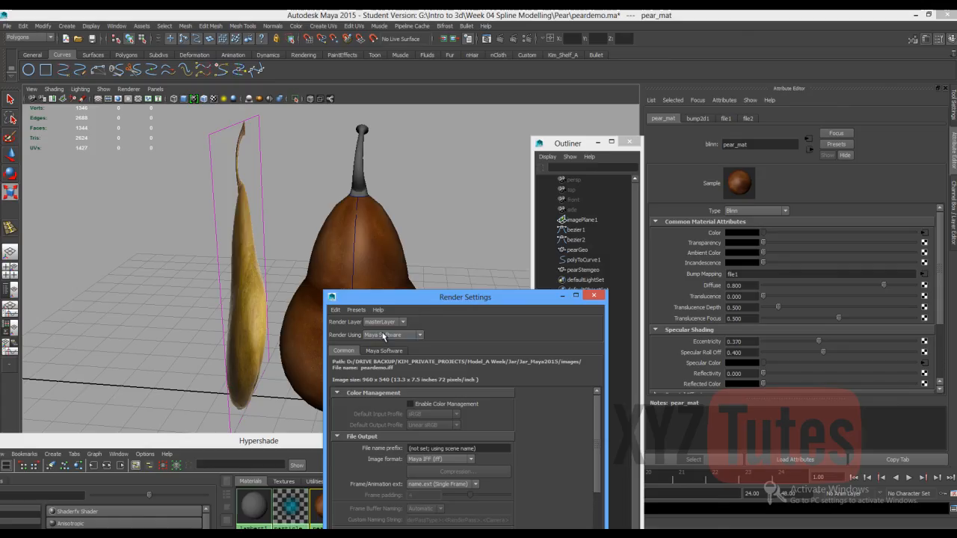
left_click(384, 336)
left_click(562, 308)
left_click(406, 337)
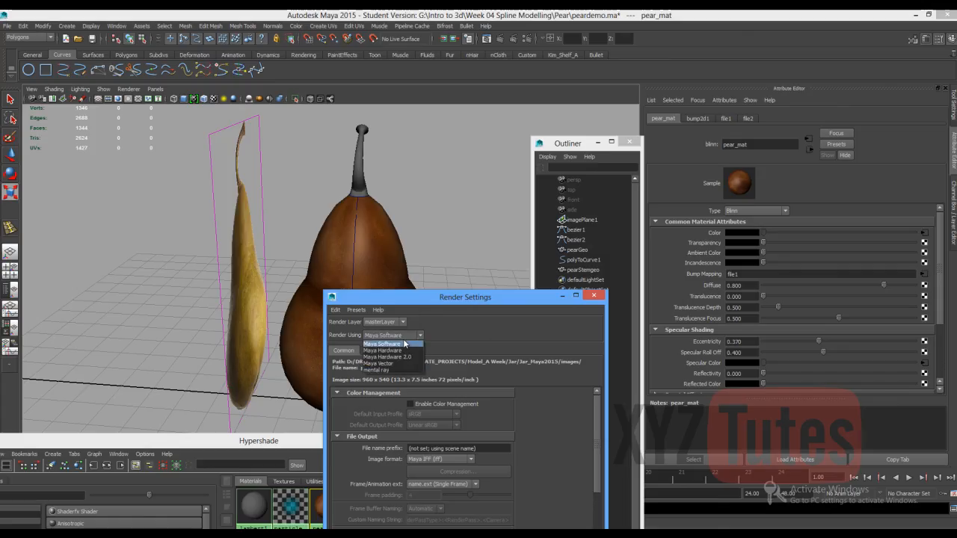
left_click(377, 369)
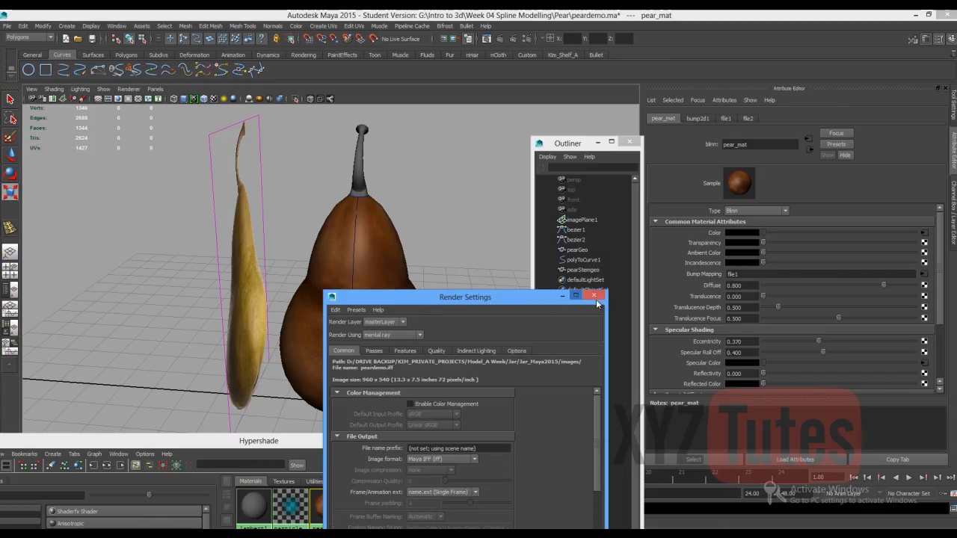
left_click(594, 296)
Set the Mi Scatter Radius of pear_mat to 3.25 in its mental ray attributes.
scroll(944, 314, "down", 2)
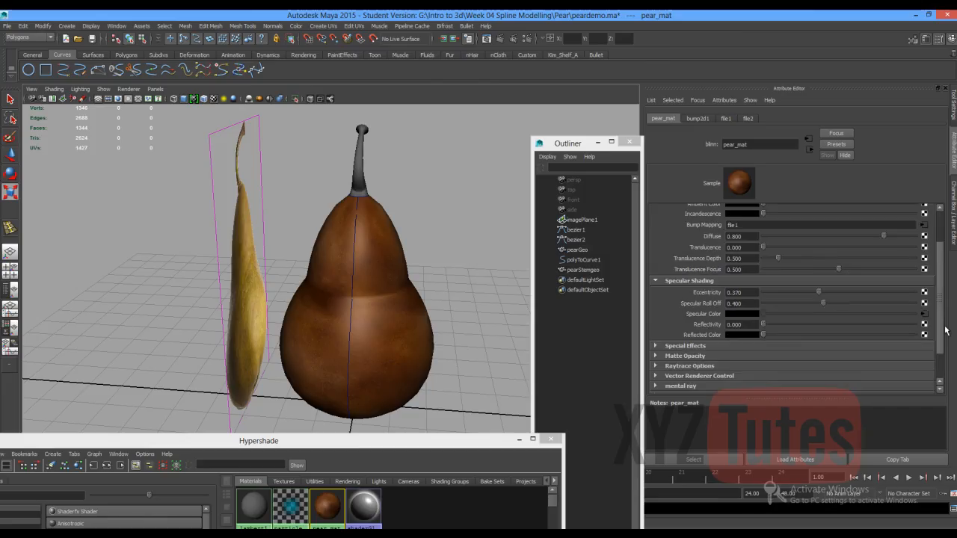
scroll(945, 329, "down", 2)
left_click(684, 347)
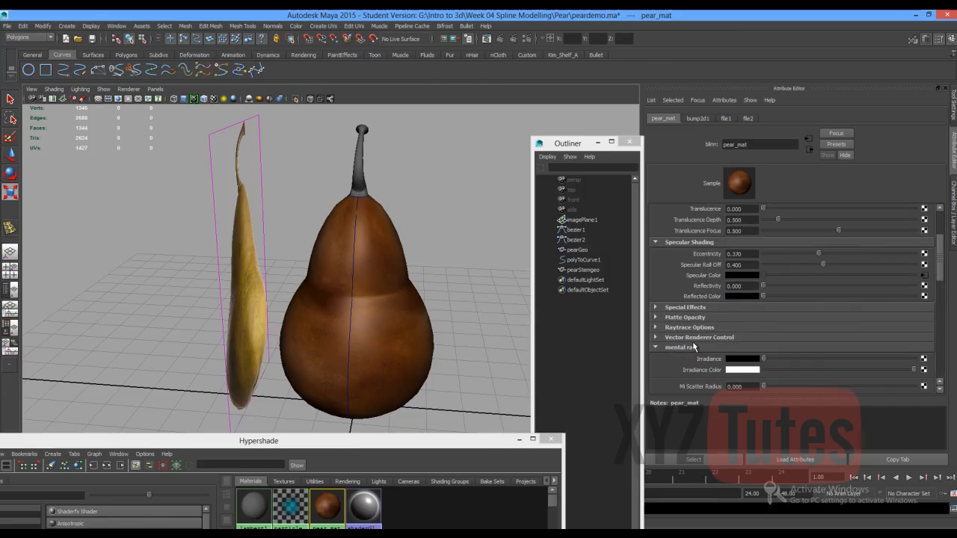
left_click_drag(943, 260, 946, 292)
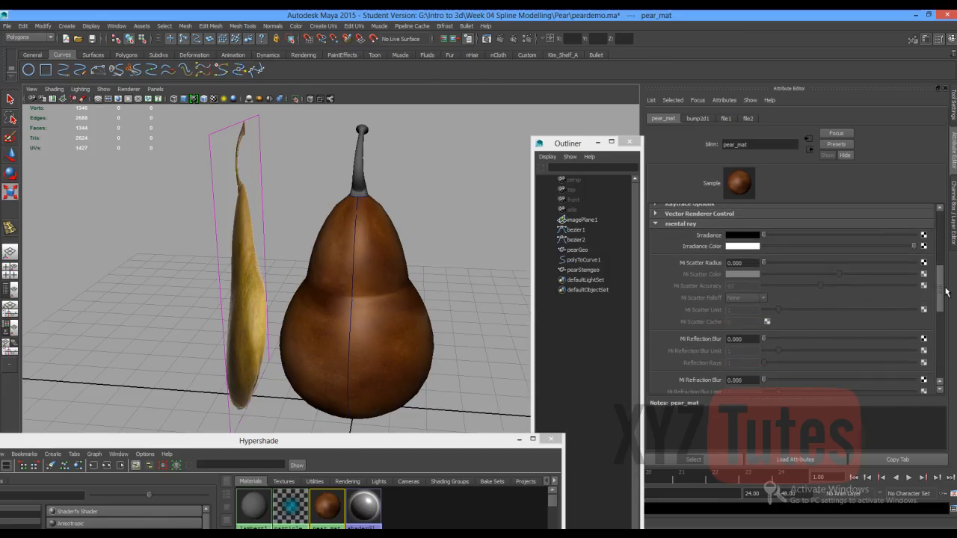
left_click(746, 266)
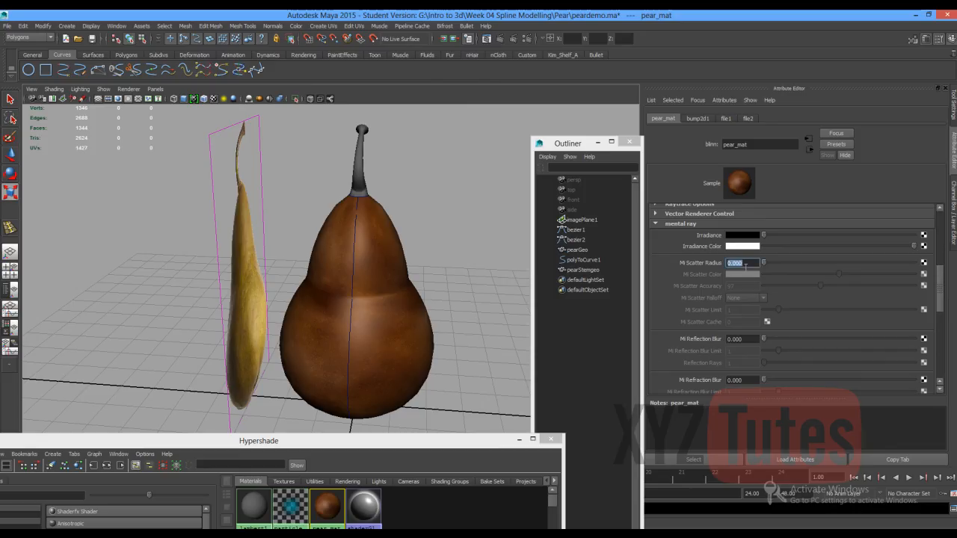
type("5.25")
key("Return")
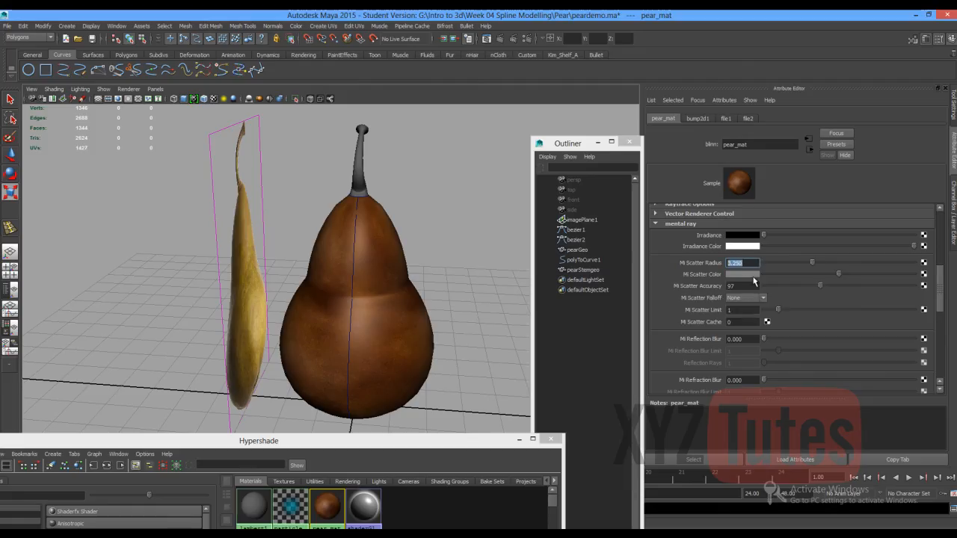
Set the Mi Scatter Color of pear_mat to hue 0.26, saturation 0.575 and value 0.910.
left_click(751, 275)
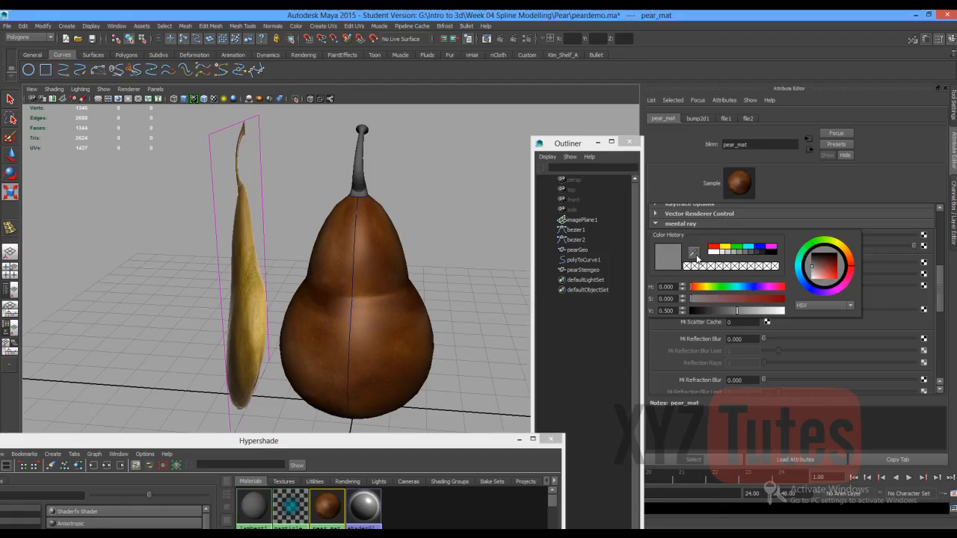
left_click(668, 286)
type("0.26")
key("Tab")
type("1")
type(".575")
left_click(669, 311)
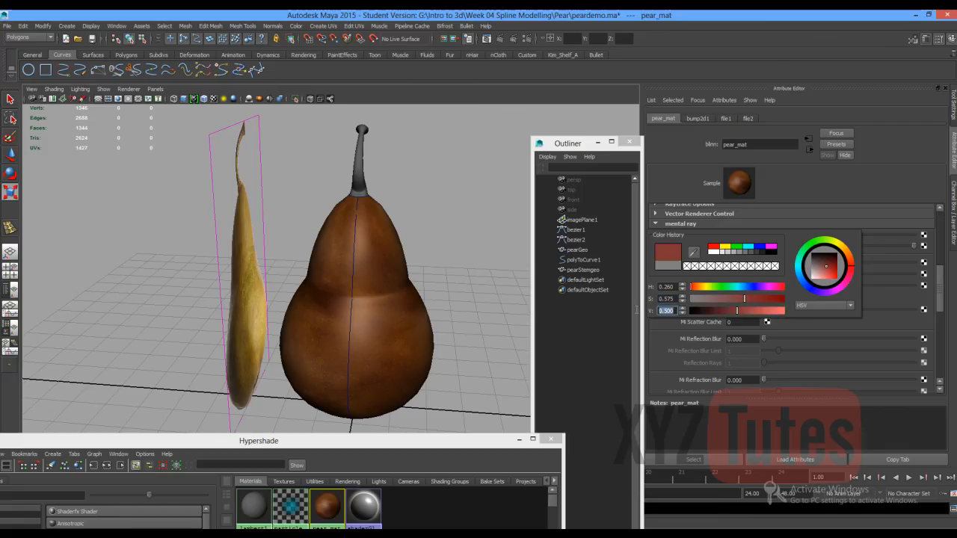
type(".910")
key("Return")
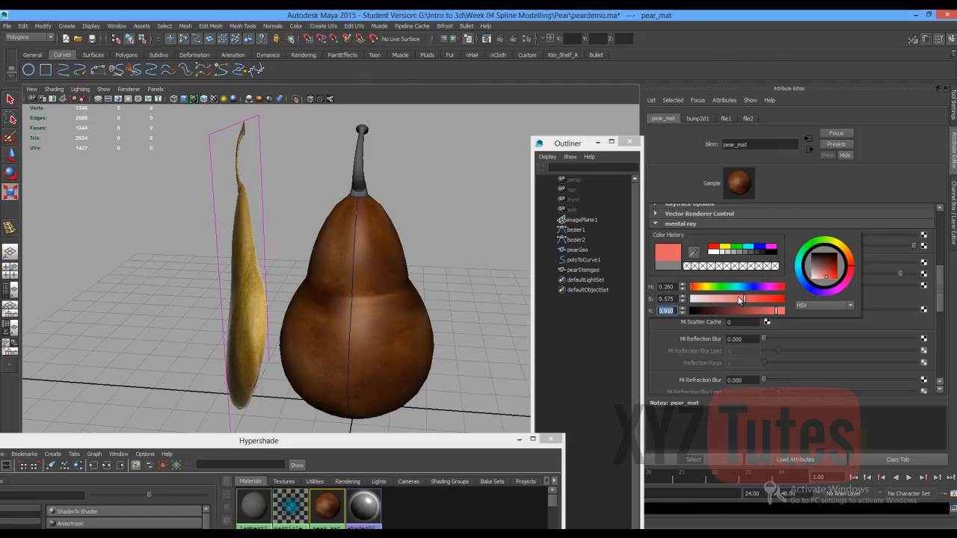
Set the hue of pear_mat's Mi Scatter Color to 26.
left_click(669, 286)
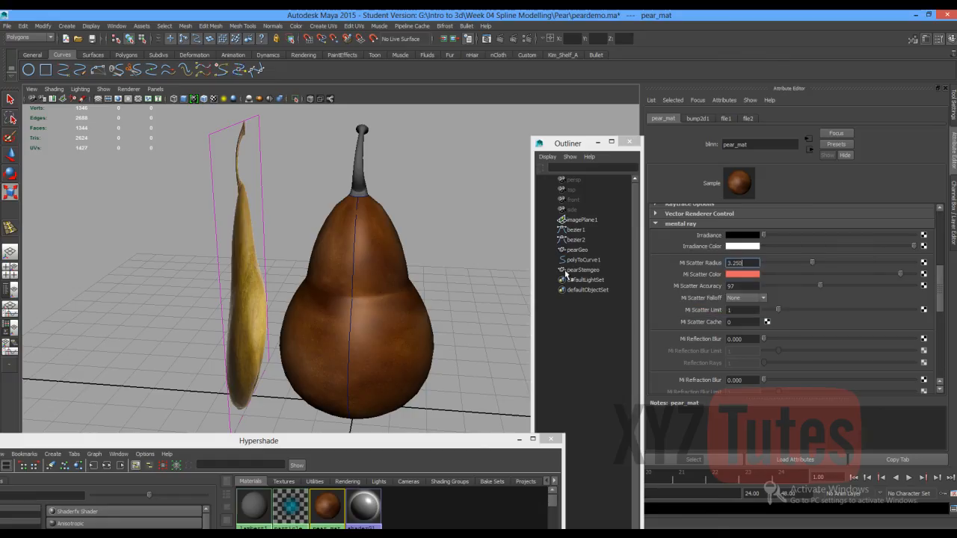
key("Return")
left_click(734, 275)
type("26")
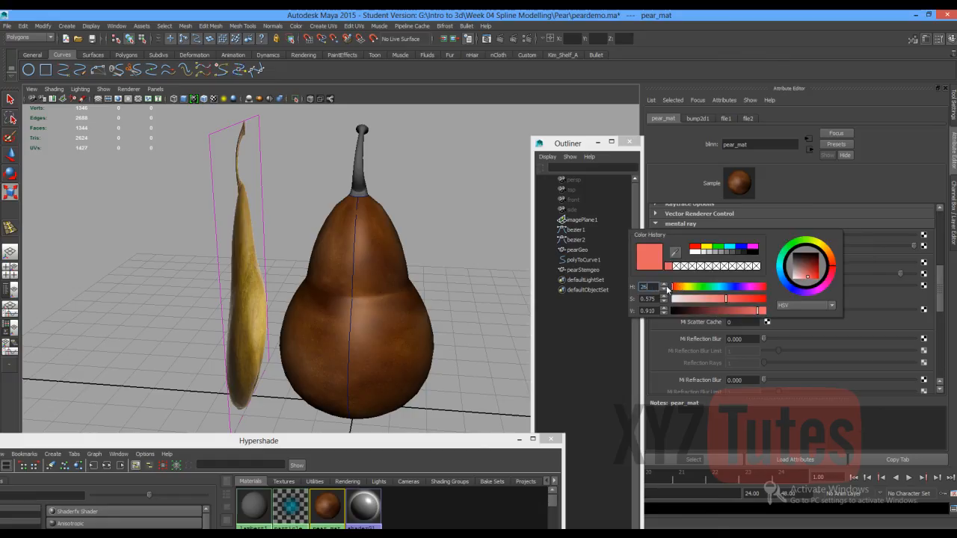
key("Return")
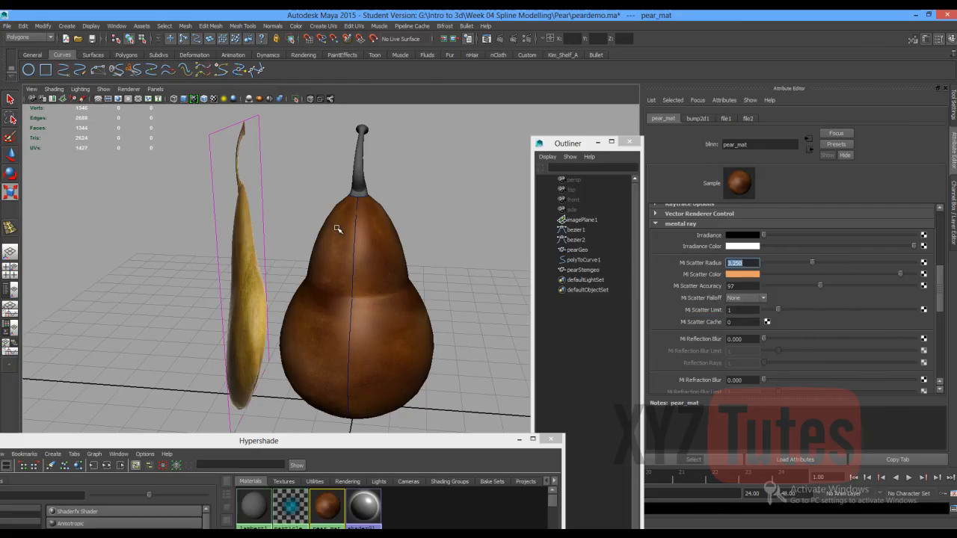
Delete the construction history of the pear stem mesh.
left_click(386, 166)
left_click_drag(404, 172, 329, 192, "alt")
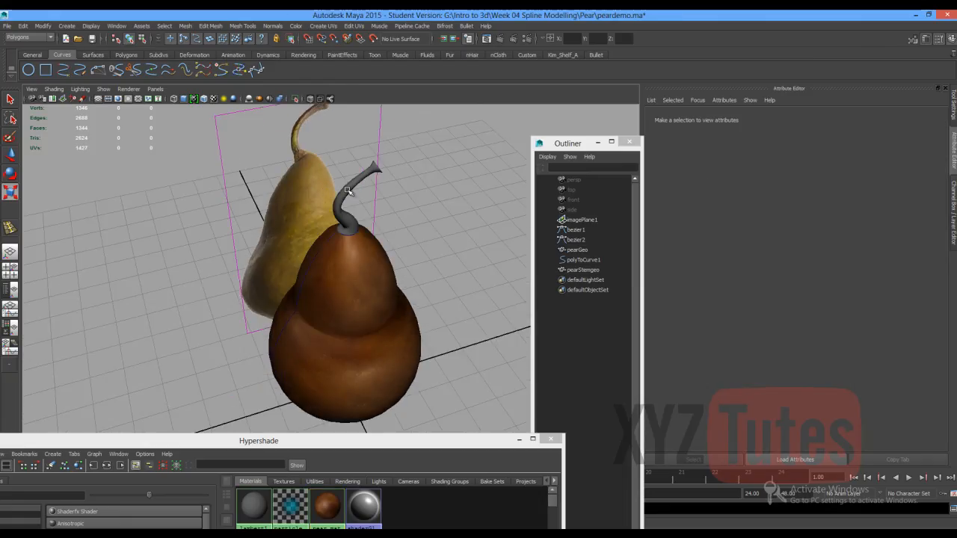
left_click(347, 192)
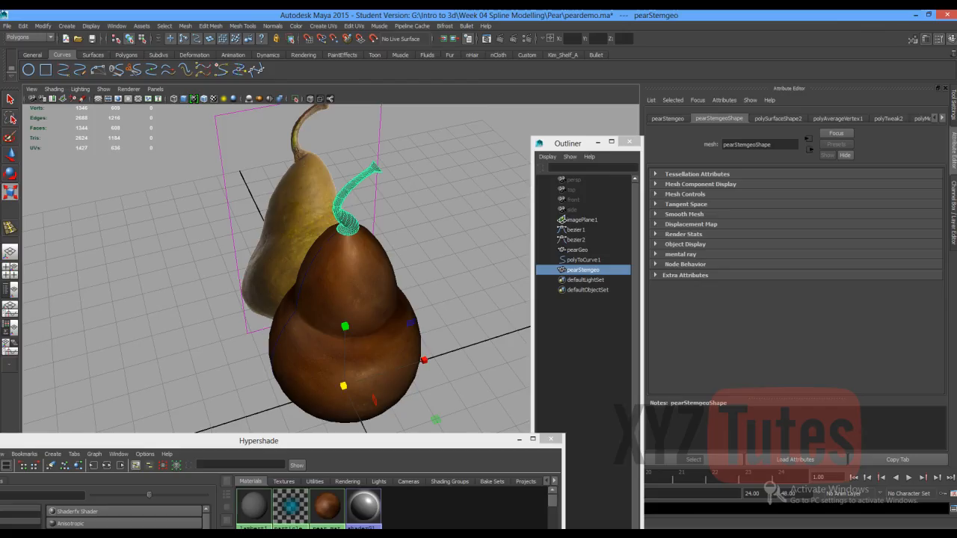
left_click(23, 26)
mouse_move(59, 128)
left_click(176, 134)
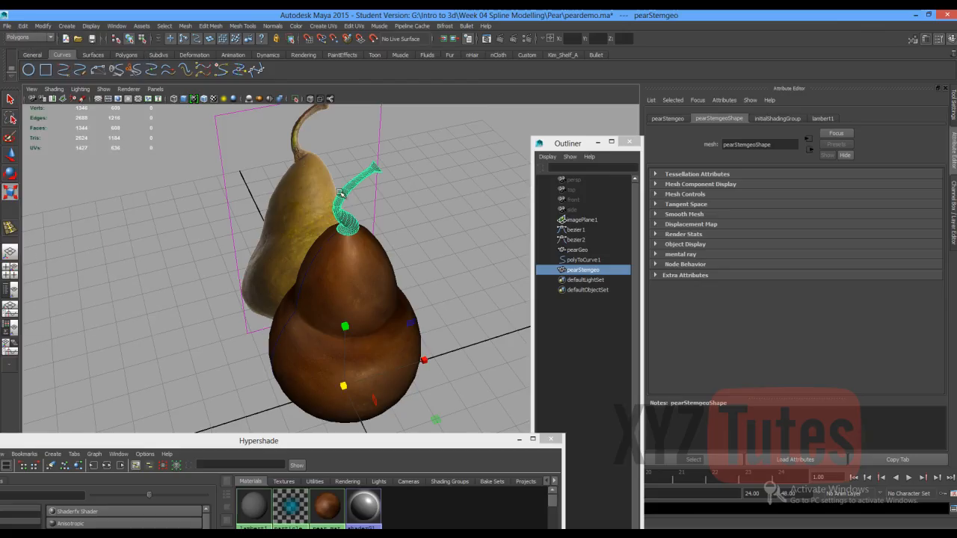
Assign a new Blinn material to the stem and load Pear_stem_COLOUR.jpg as its colour map.
right_click_drag(344, 187, 314, 392)
left_click(397, 271)
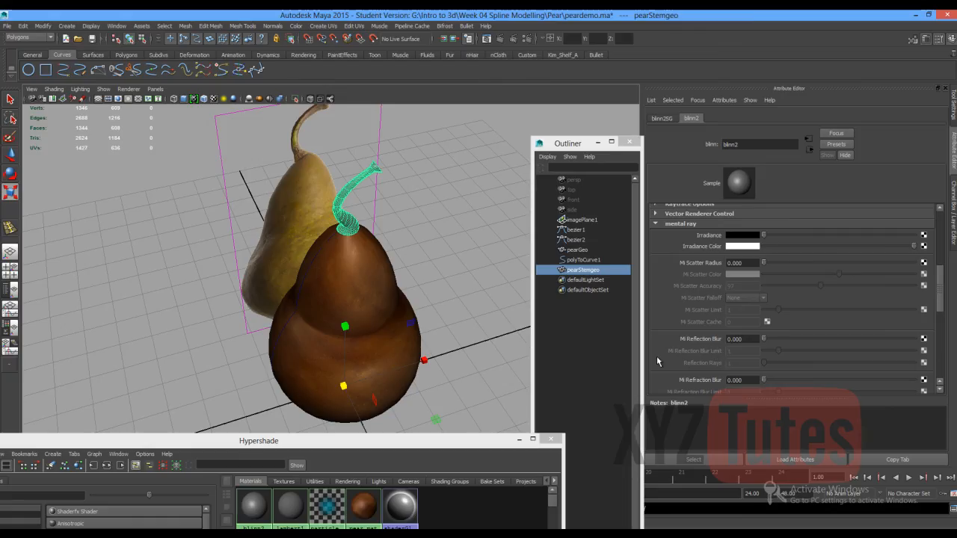
left_click_drag(940, 297, 939, 234)
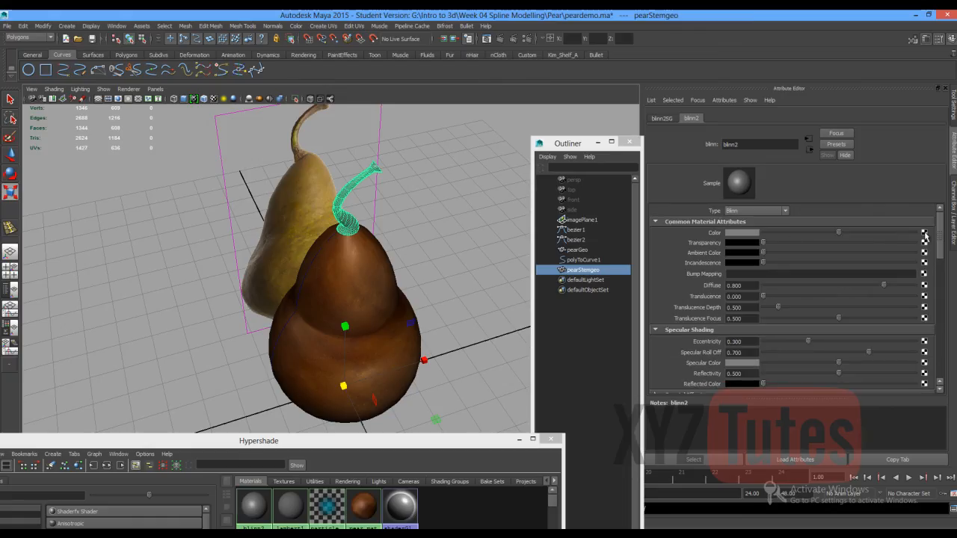
left_click(926, 234)
left_click(413, 273)
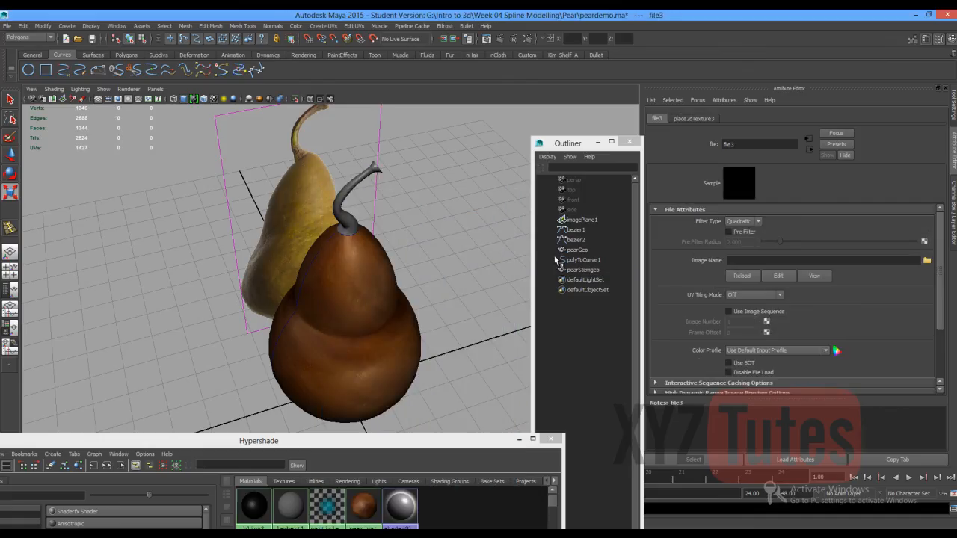
left_click(927, 261)
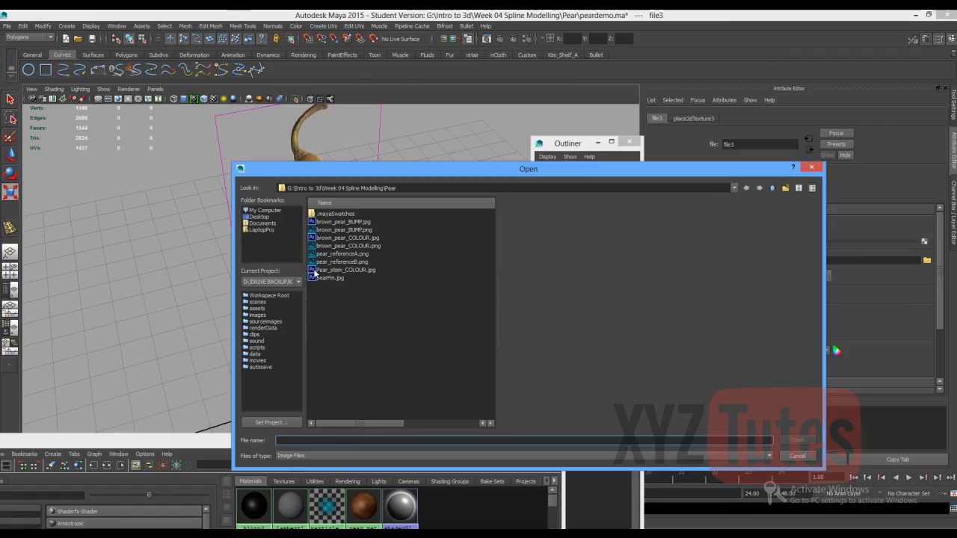
left_click(326, 270)
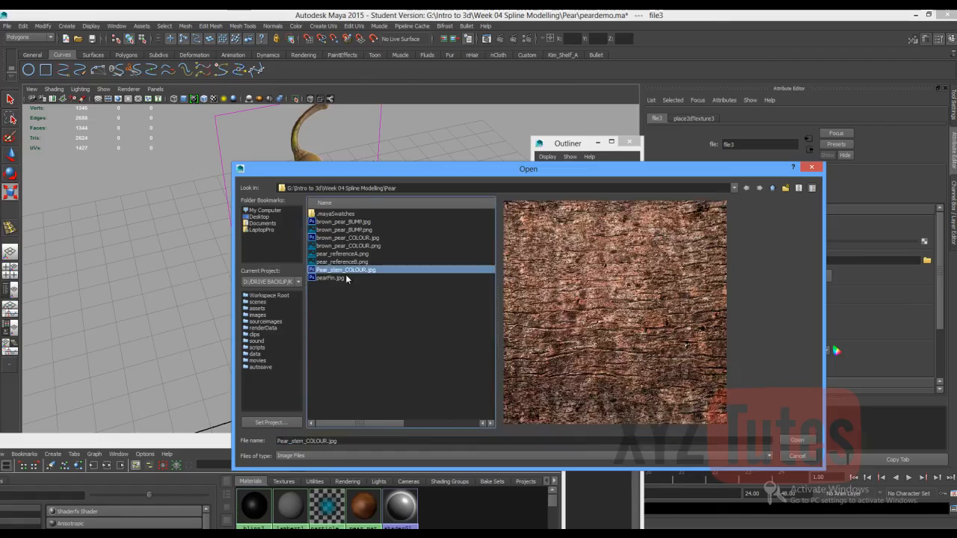
left_click(797, 440)
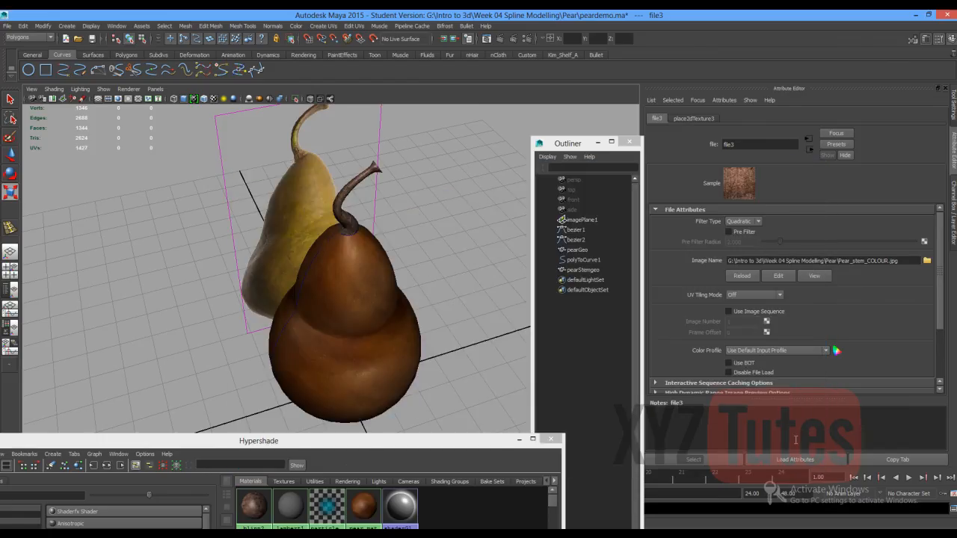
Add a file texture to the stem material's bump mapping using Pear_stem_COLOUR.jpg.
left_click(808, 150)
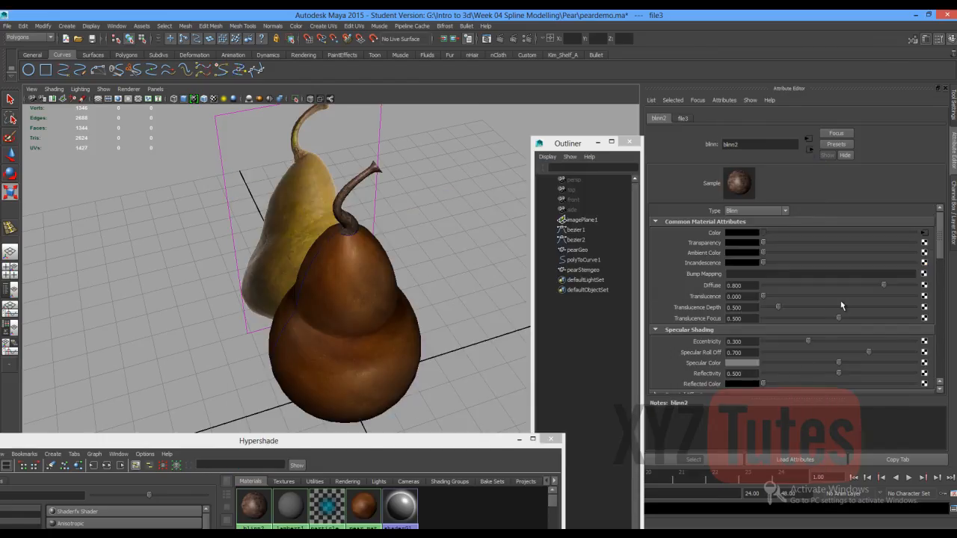
left_click(925, 275)
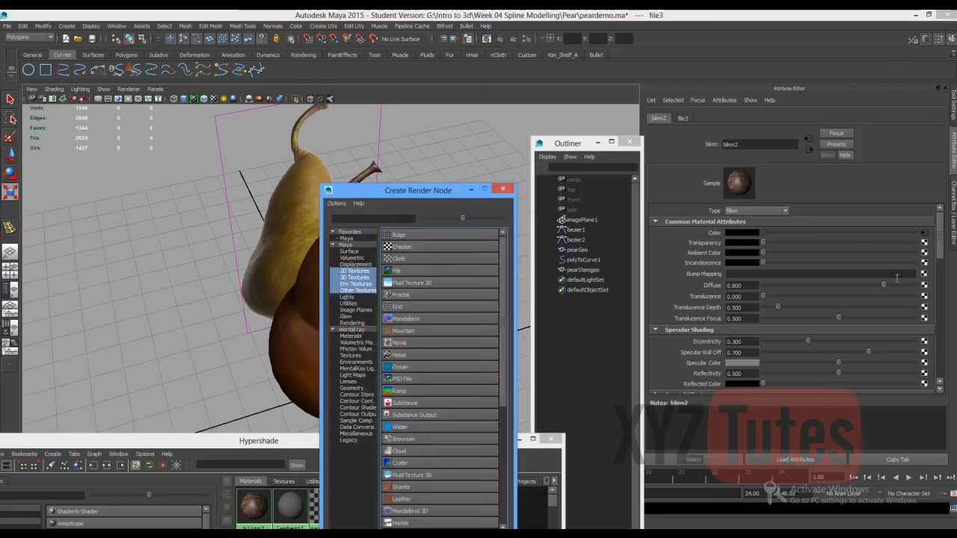
left_click(420, 272)
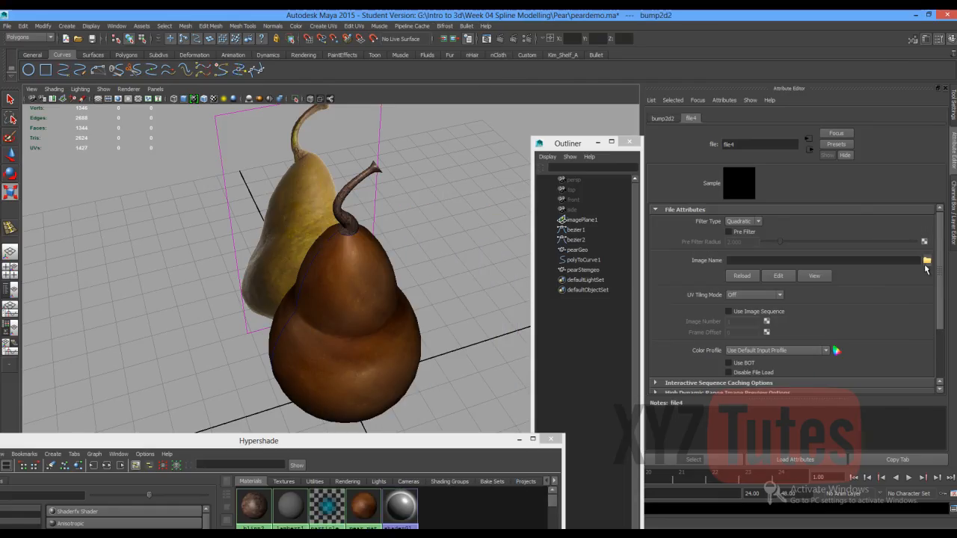
left_click(927, 260)
left_click(340, 269)
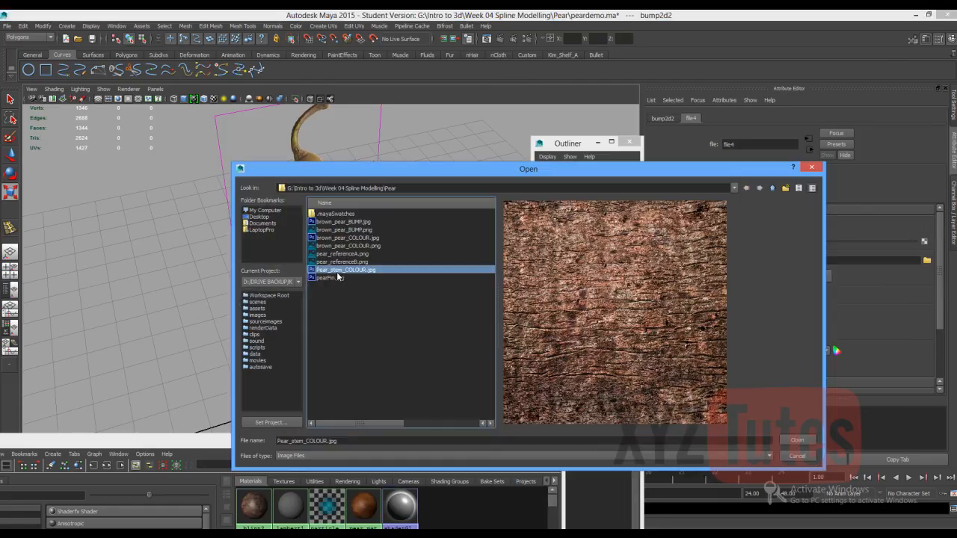
left_click(797, 440)
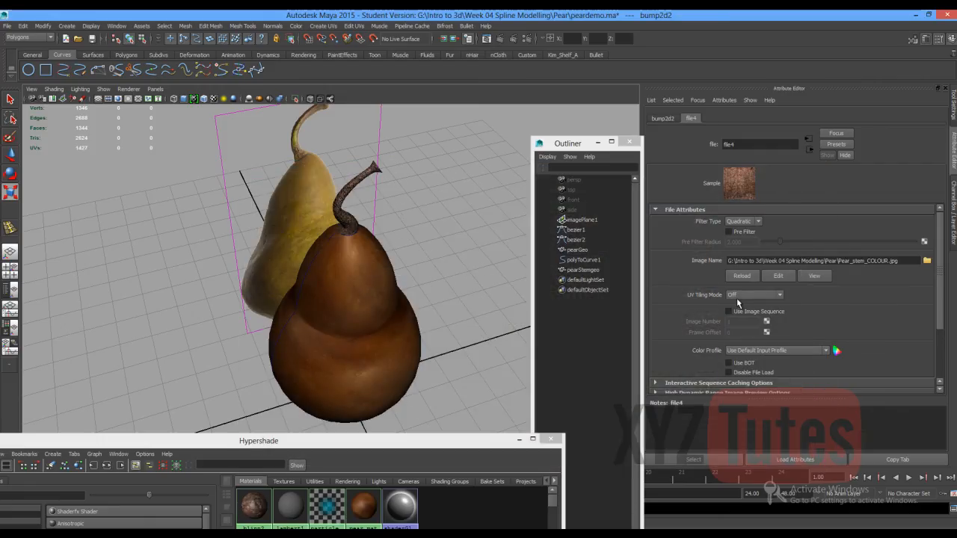
Try a bump depth of 0.8 for the stem's bump map, settling on 0.5.
left_click(668, 118)
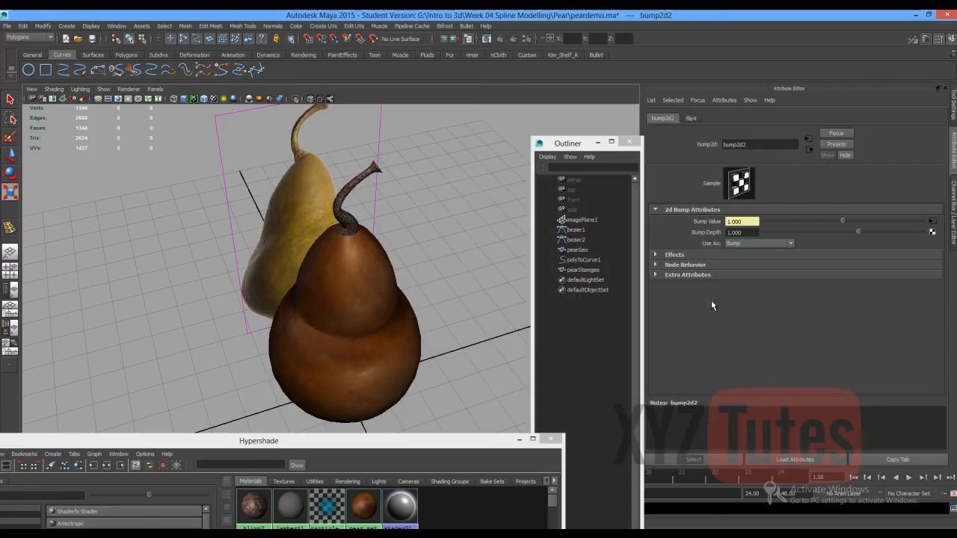
left_click(747, 232)
type("0.8")
key("Return")
type("0.5")
key("Return")
Reduce the stem material's reflectivity to 0 and specular roll off to 0.275, and darken its specular colour.
left_click(356, 181)
left_click(769, 121)
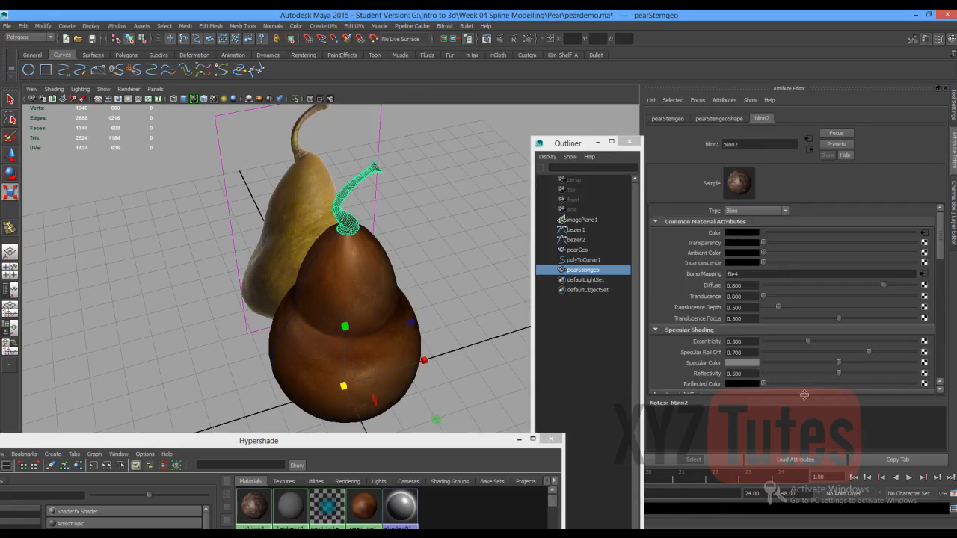
left_click_drag(837, 373, 746, 371)
left_click_drag(867, 354, 779, 358)
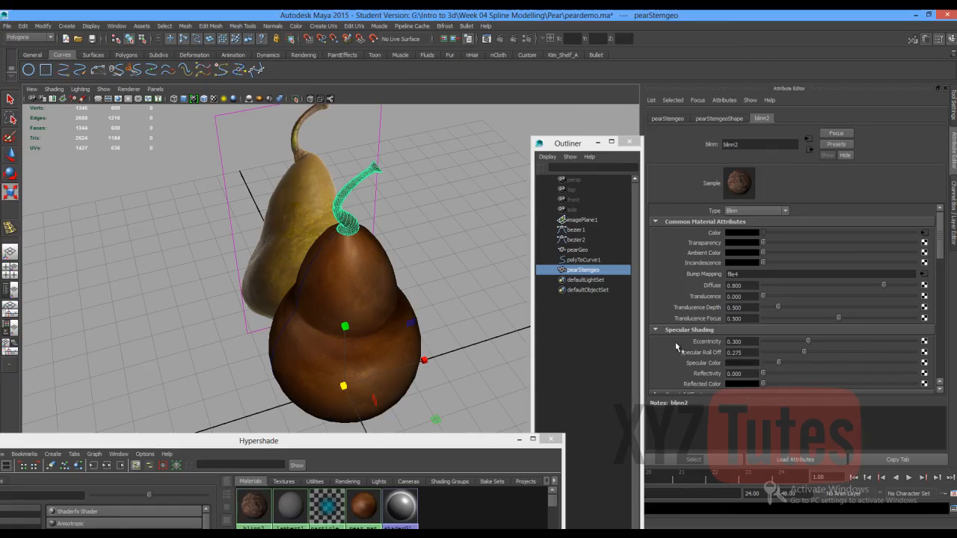
Set the stem material's Mi Scatter Radius to 1.5 in its mental ray attributes.
scroll(676, 346, "down", 5)
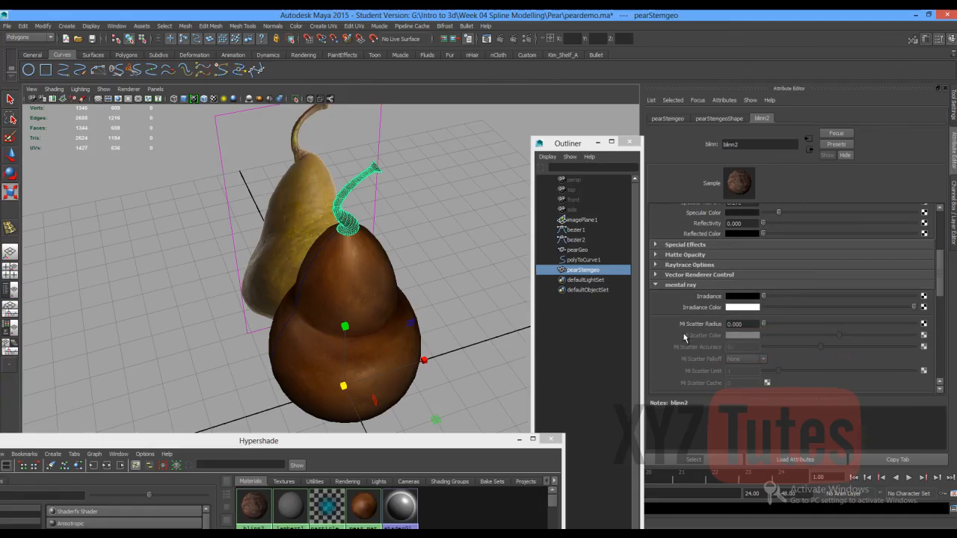
left_click(752, 324)
type("1.5")
key("Return")
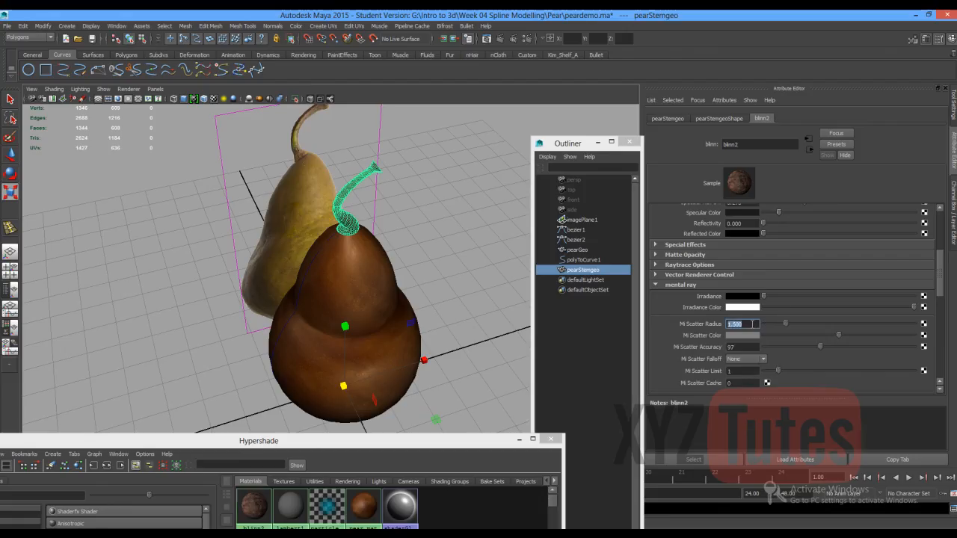
left_click(748, 337)
left_click(682, 330)
left_click(417, 237)
Move the reference image plane along its X axis, well clear of the pear model.
scroll(290, 204, "down", 5)
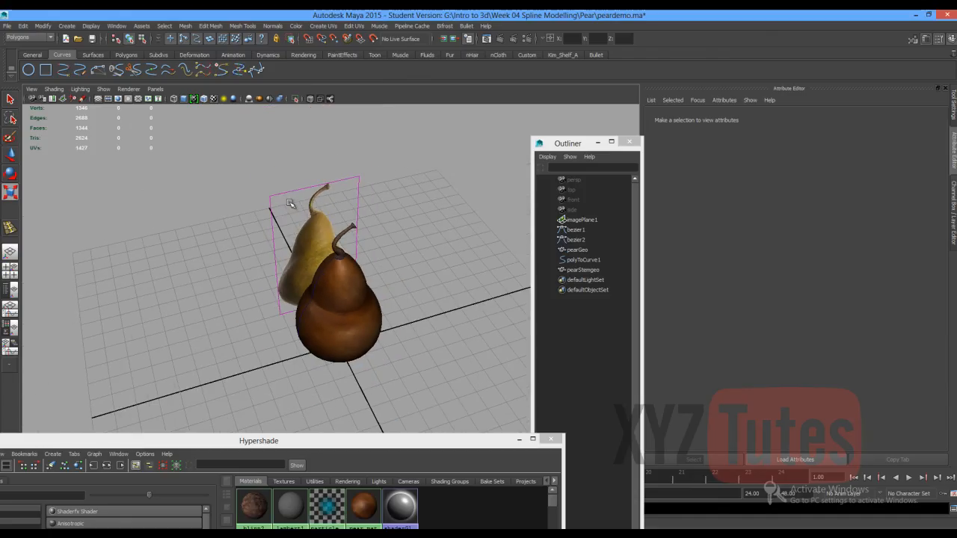
left_click(243, 212)
key("w")
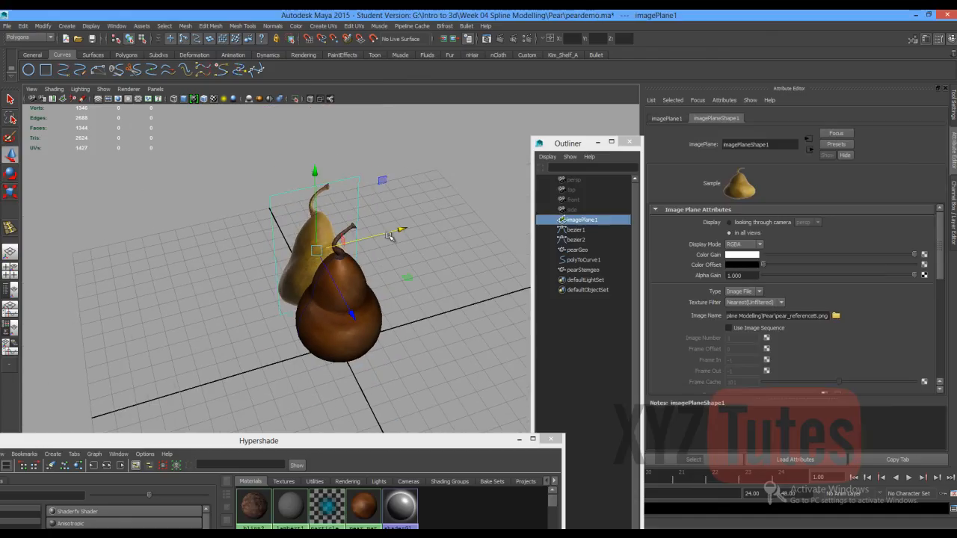
left_click_drag(379, 234, 209, 268)
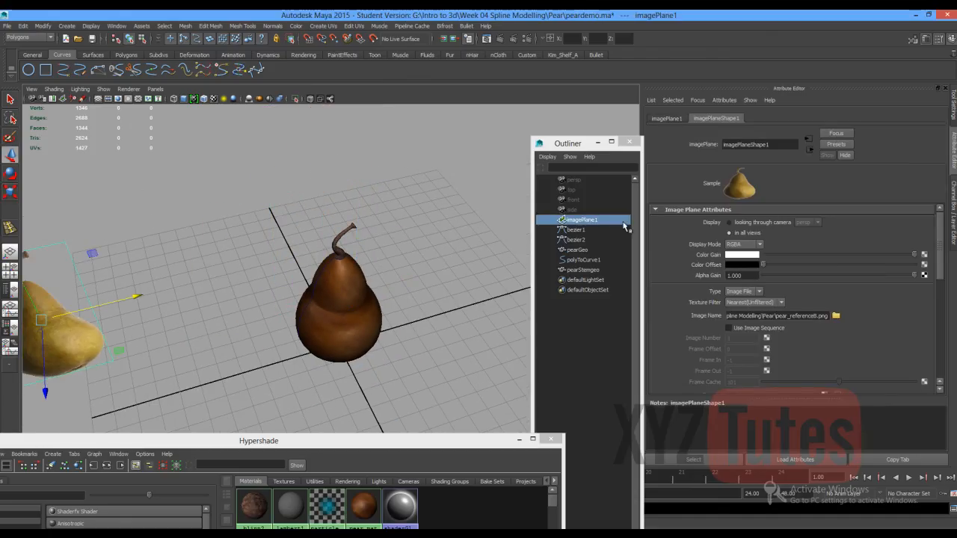
Group bezier1 and bezier2 and add polyToCurve1 to the same group.
left_click(576, 231)
left_click(575, 239, "shift")
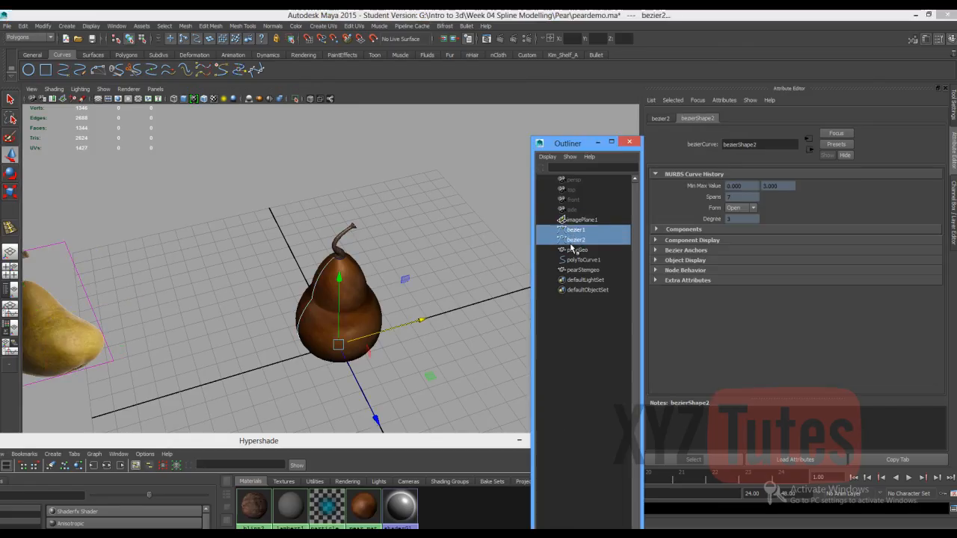
key("ctrl+g")
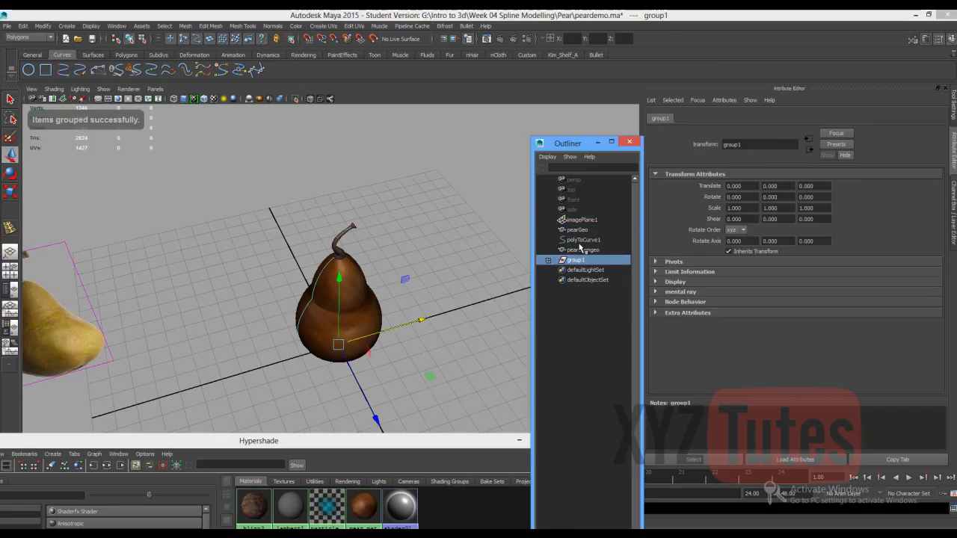
left_click(576, 241)
middle_click_drag(576, 246, 574, 259)
Rename the group of construction curves to curves and hide it.
double_click(574, 249)
type("c")
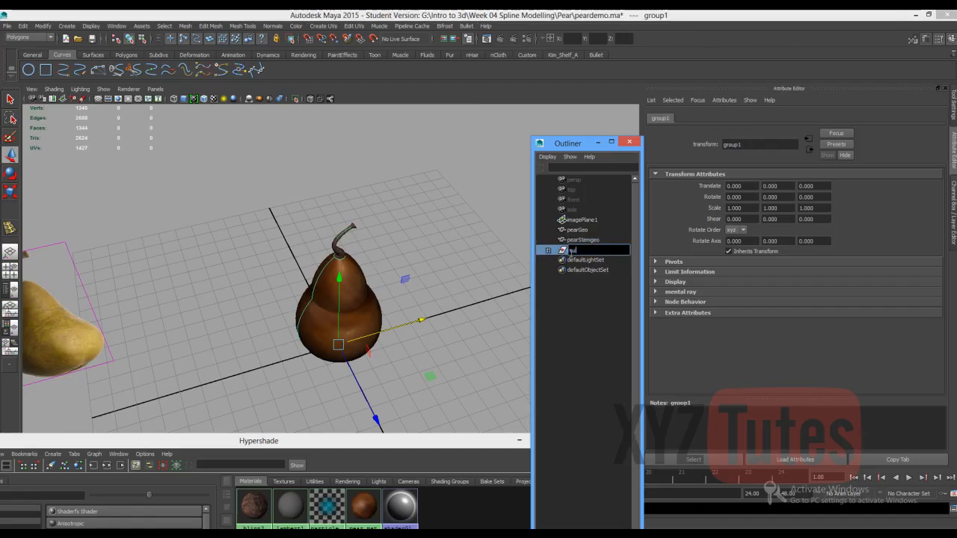
type("urves")
key("Return")
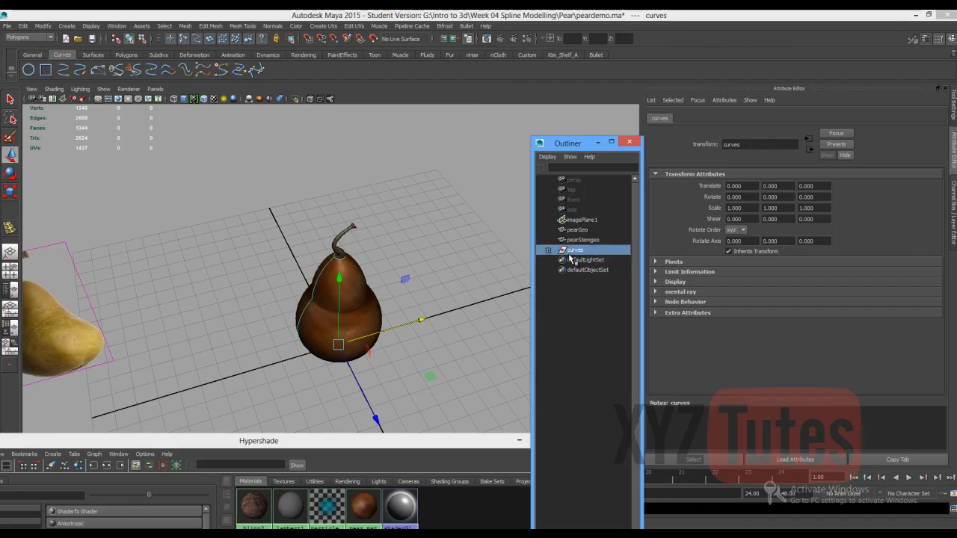
key("ctrl+h")
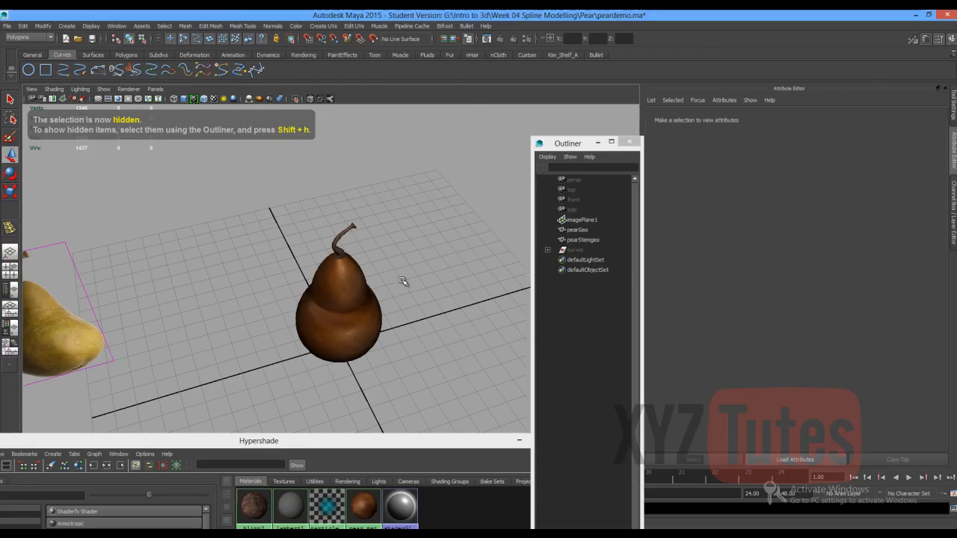
Create an area light and move it beside and in front of the pear, to about X 4.481, Z 3.351.
left_click(66, 25)
mouse_move(113, 68)
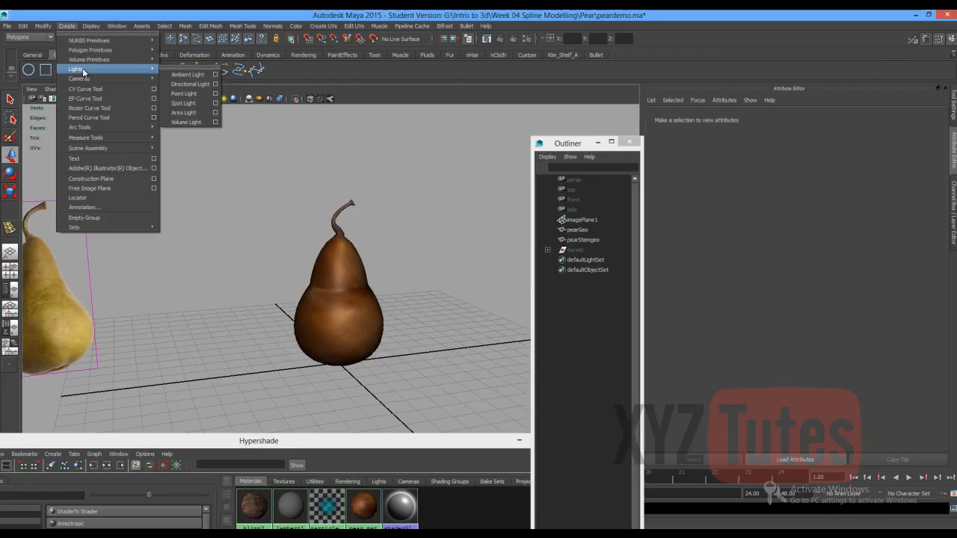
left_click(183, 113)
left_click_drag(398, 355, 496, 400)
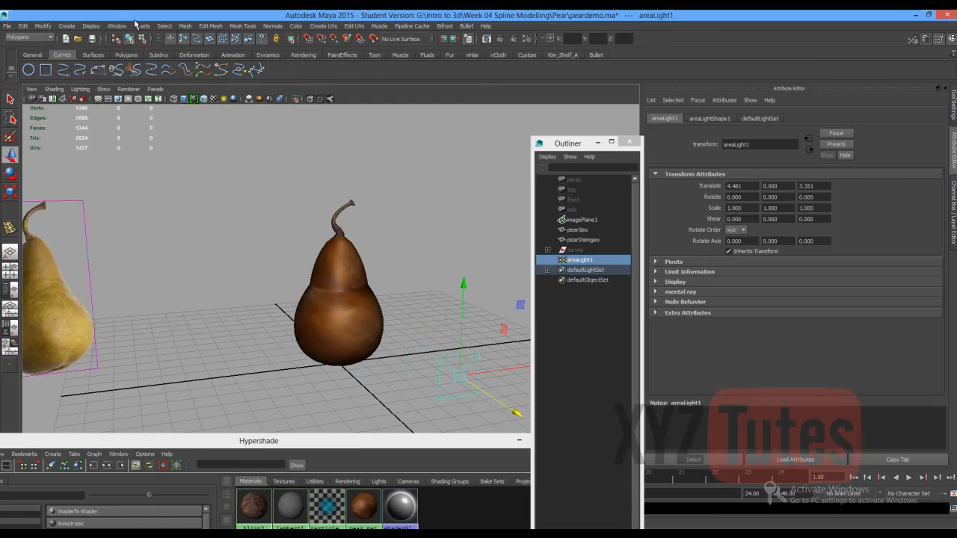
Position the area light above and beside the pear at about X 6.738, Y 8.557, Z 2.162, aiming it at the pear's body.
left_click(43, 26)
mouse_move(71, 40)
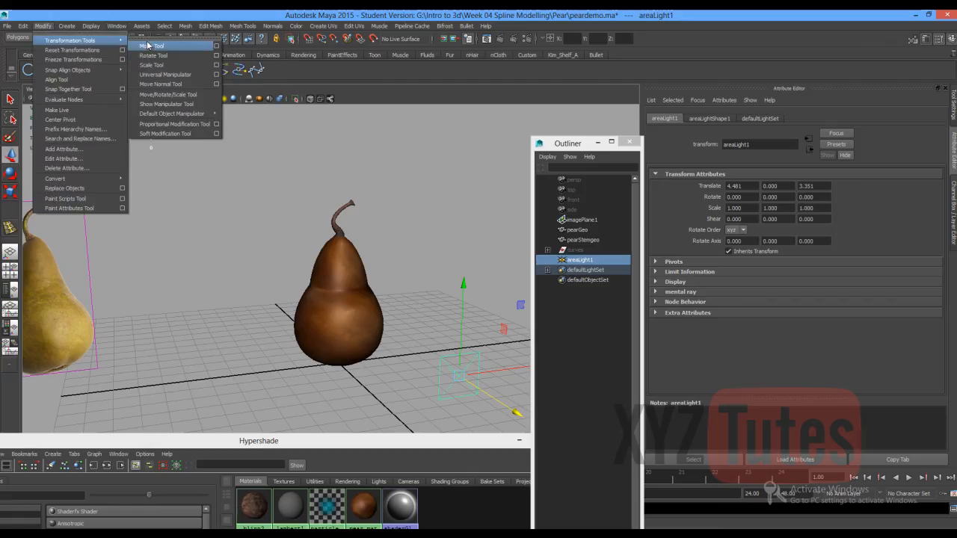
left_click(159, 75)
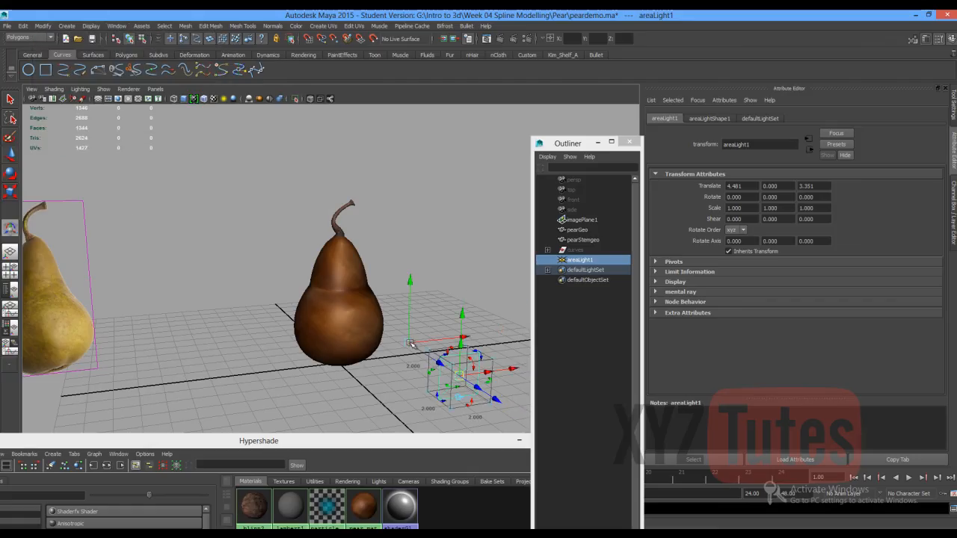
left_click_drag(410, 343, 329, 379)
left_click_drag(458, 376, 498, 178)
left_click_drag(329, 378, 321, 297)
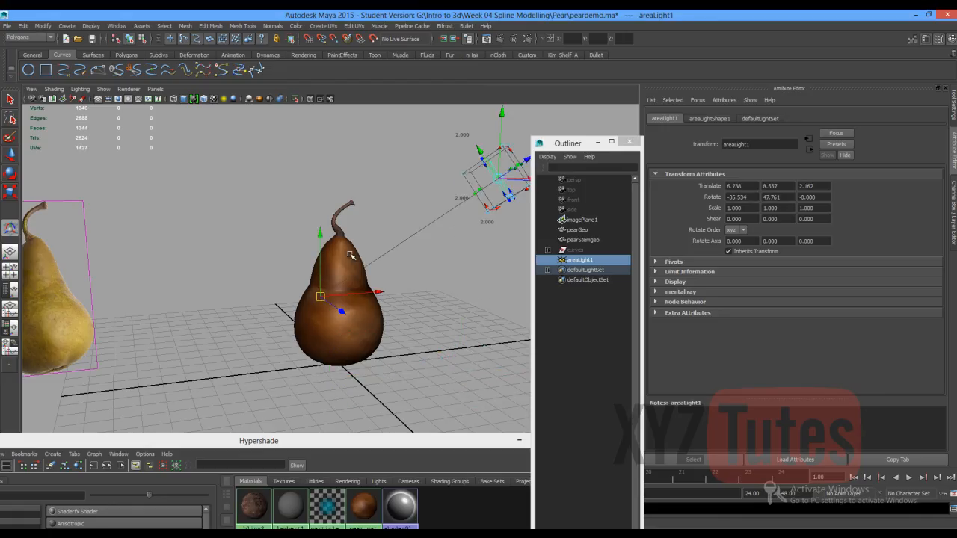
left_click(404, 209)
left_click_drag(405, 209, 368, 231, "alt")
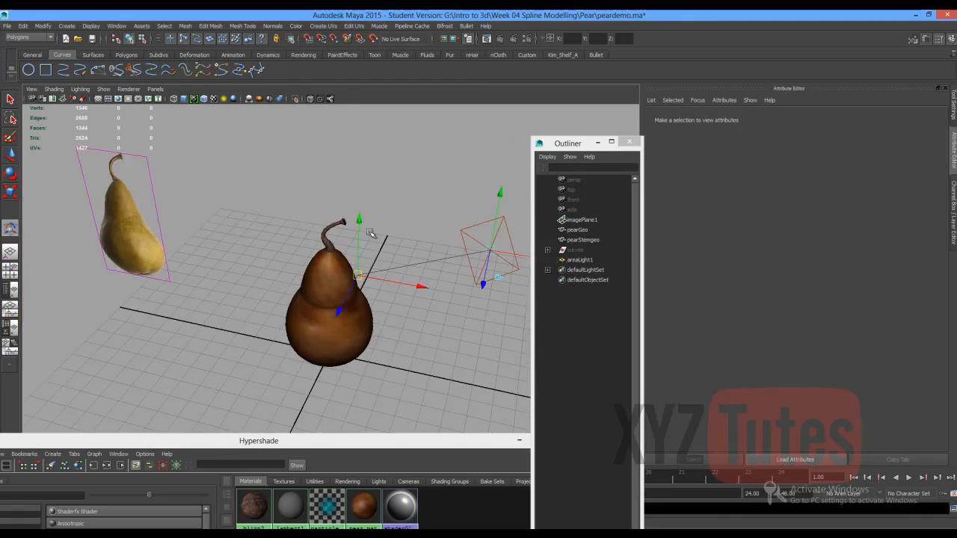
left_click(9, 99)
Run an IPR test render of the lit pear in the perspective view and move the render window aside.
left_click_drag(314, 301, 421, 245, "alt")
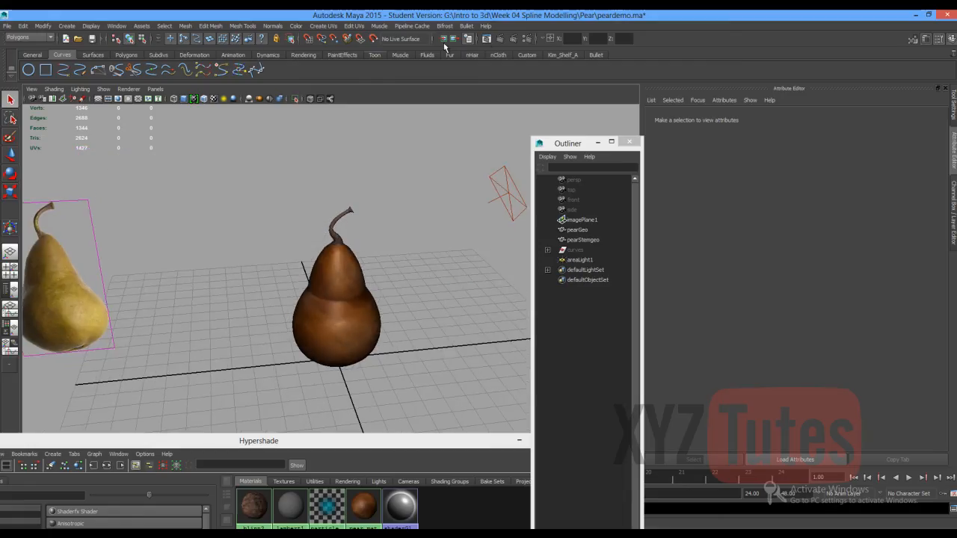
left_click(512, 40)
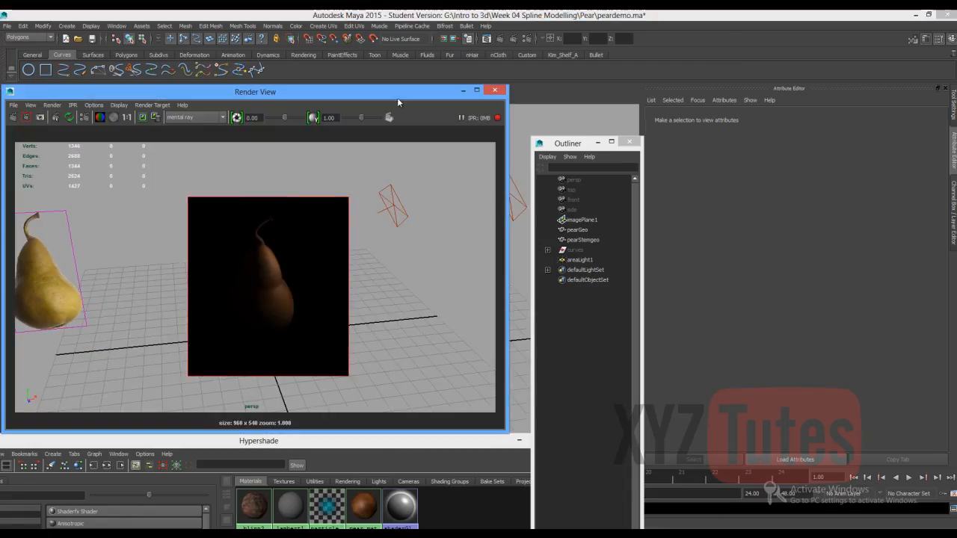
left_click_drag(397, 98, 686, 240)
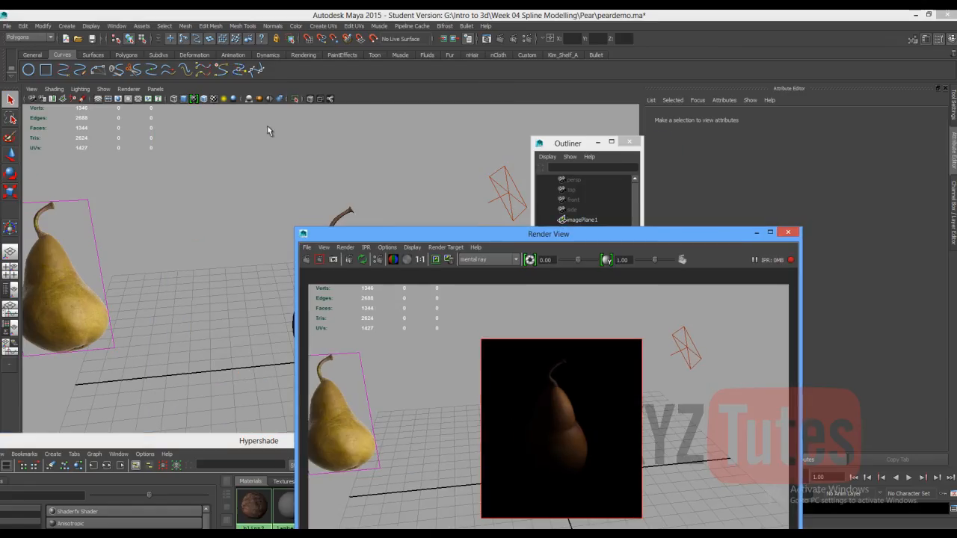
Open the finished scene pearFin.ma from the Pear folder without saving the changes to peardemo.ma.
left_click(6, 25)
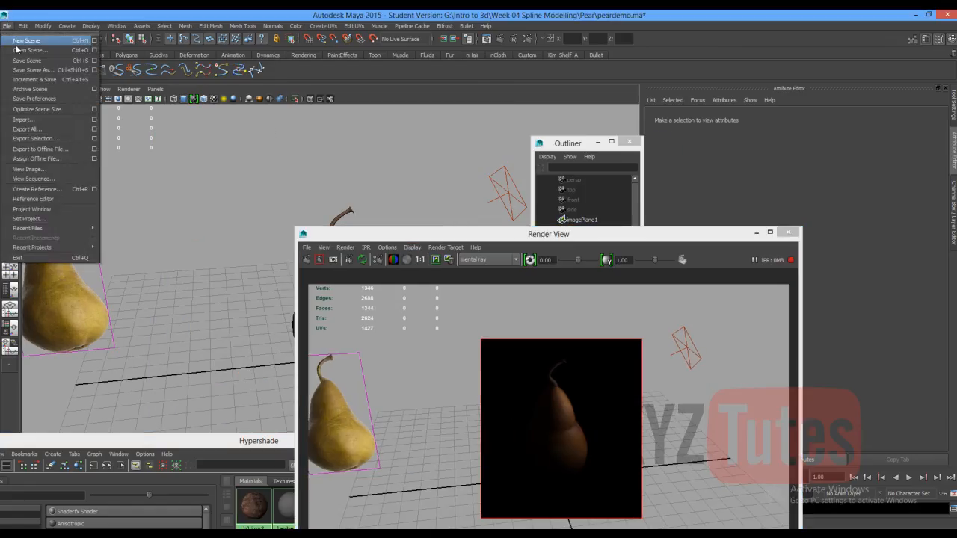
left_click(28, 49)
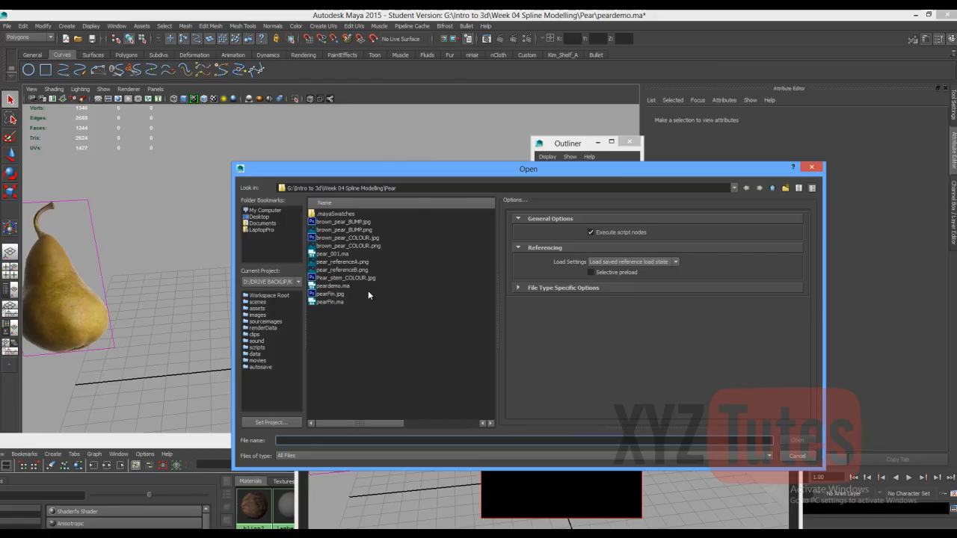
left_click(332, 302)
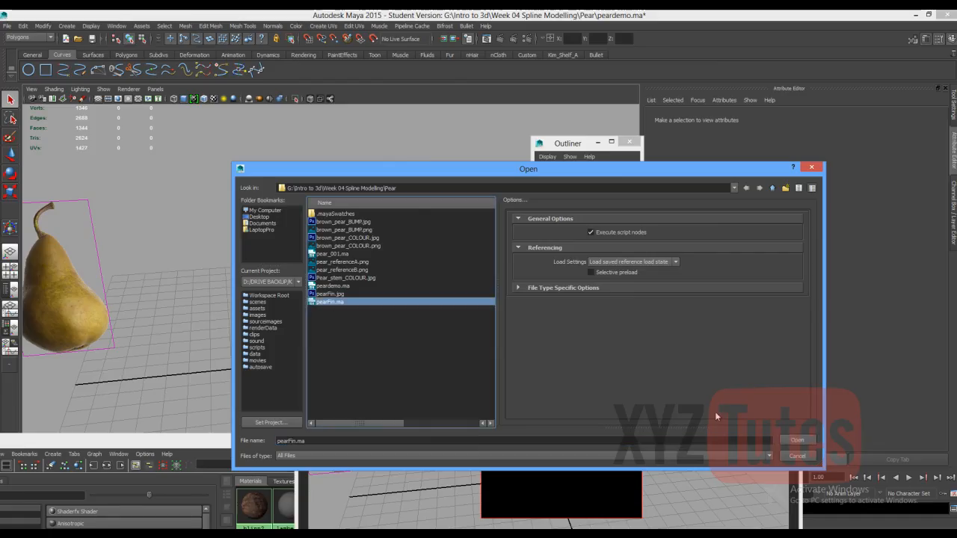
left_click(782, 439)
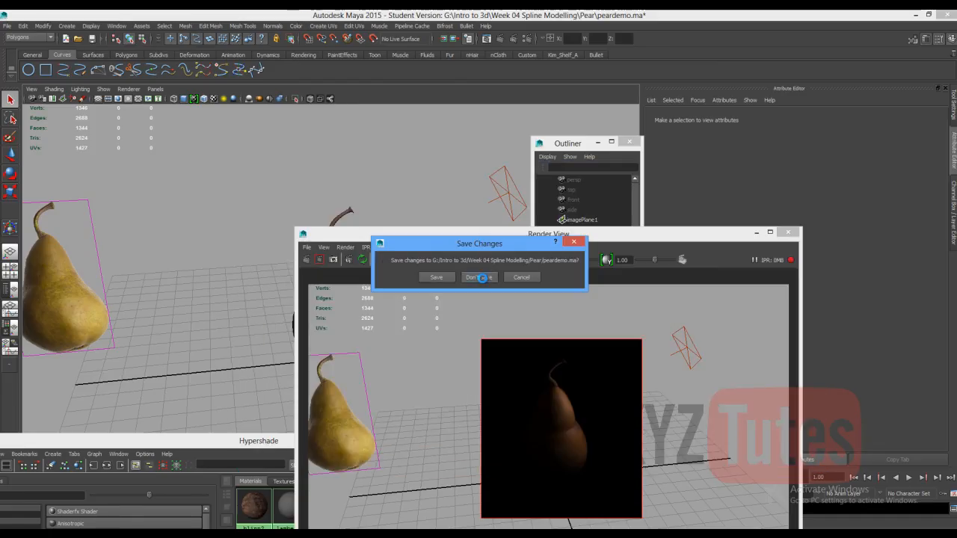
left_click(482, 277)
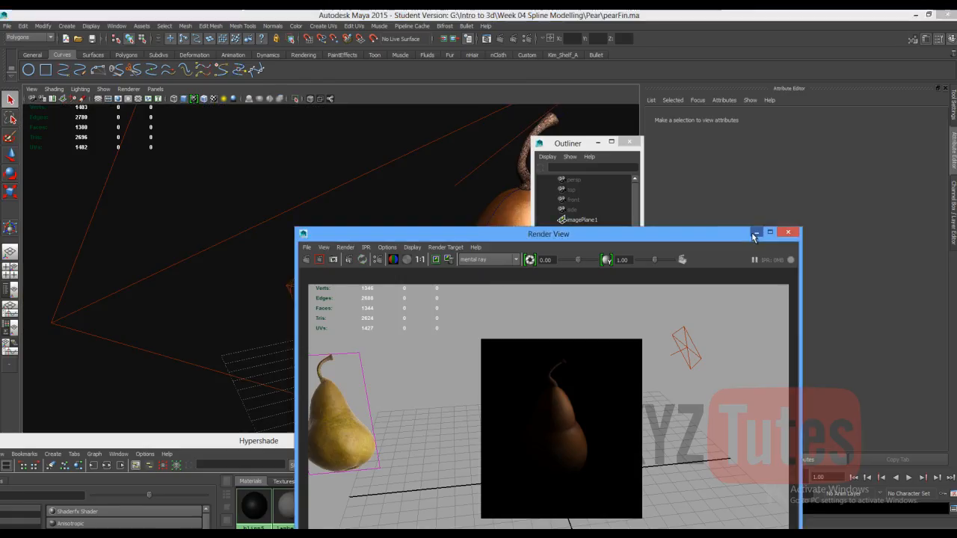
Minimize the render window, switch the viewport to the persp camera and examine the light placement around the finished pear.
left_click(756, 232)
left_click(156, 89)
mouse_move(172, 97)
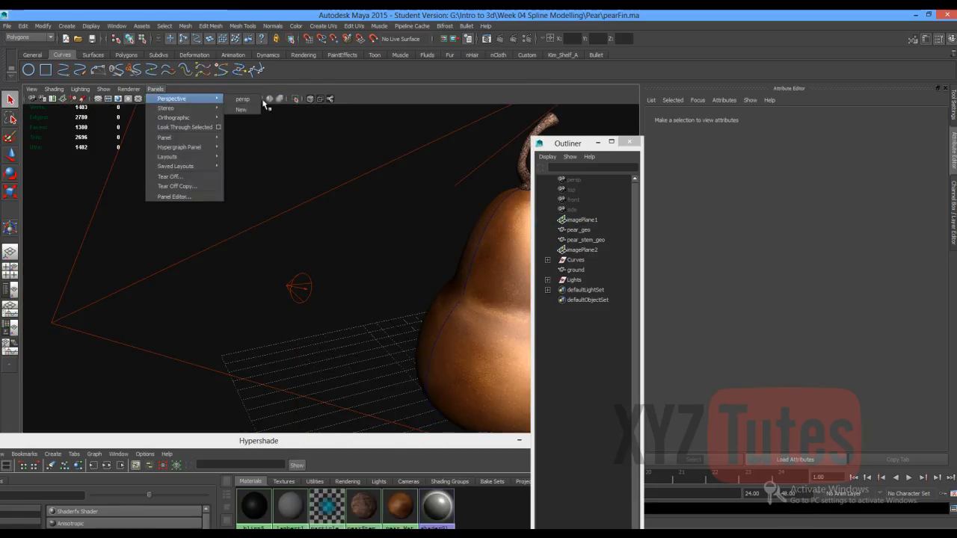
left_click(247, 103)
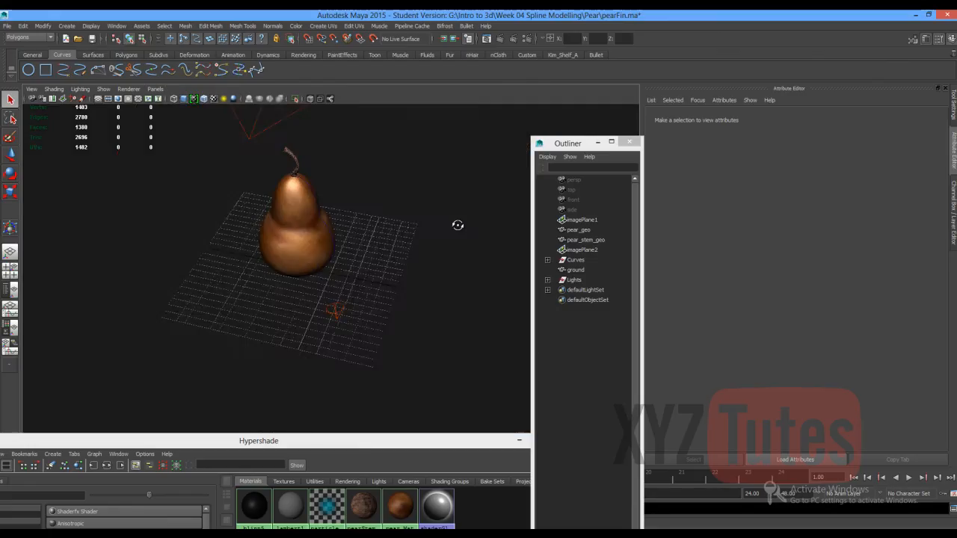
left_click_drag(495, 192, 241, 245, "alt")
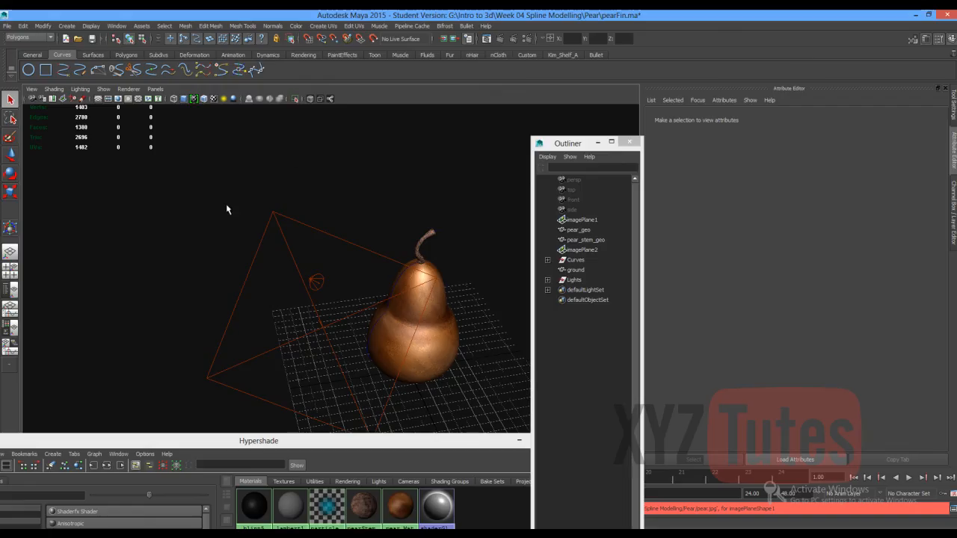
Switch to File Explorer and preview the finished render pearFin.jpg in the Pear folder.
key("alt+Tab")
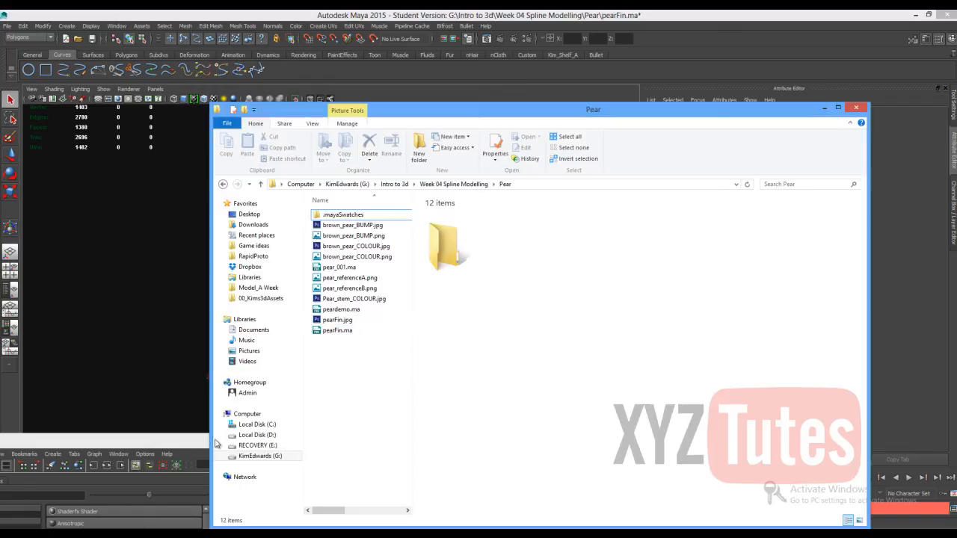
left_click(358, 321)
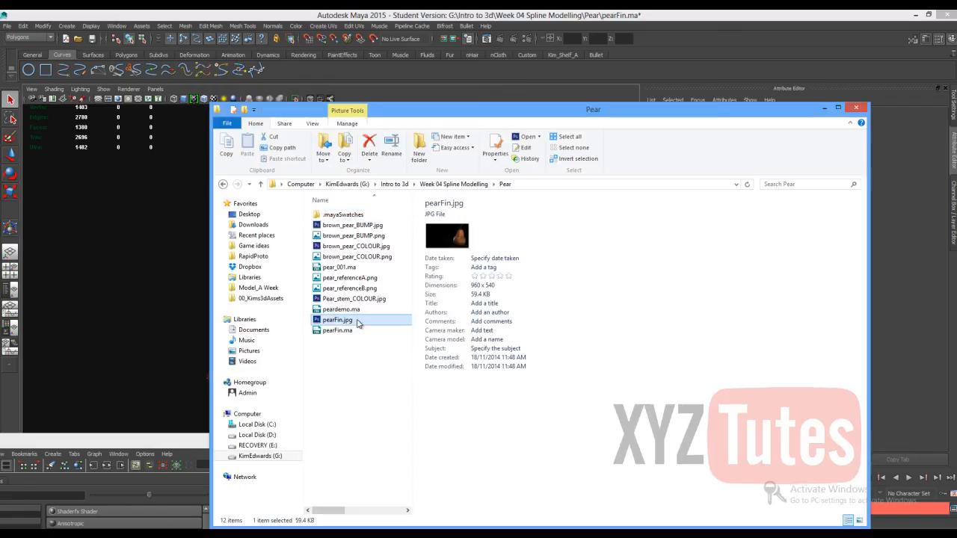
right_click(357, 321)
left_click(310, 370)
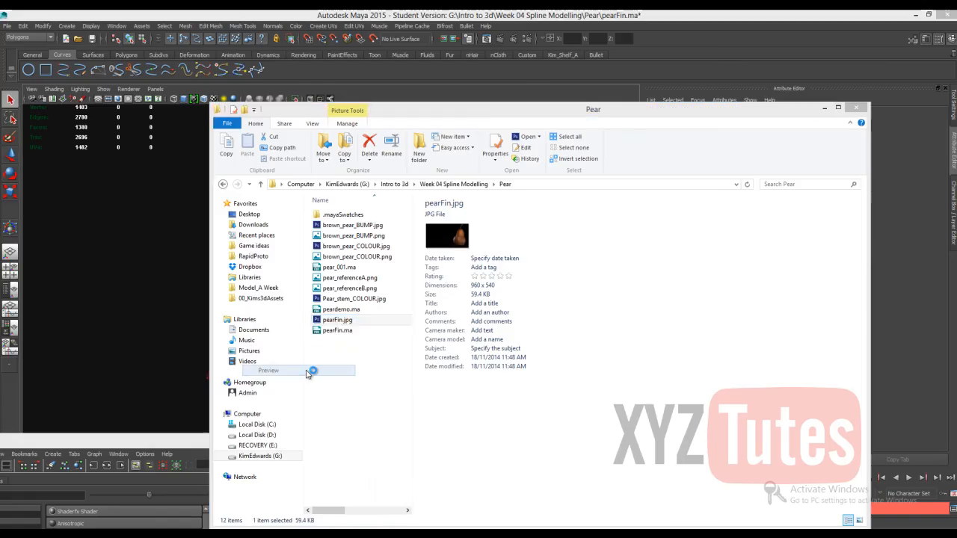